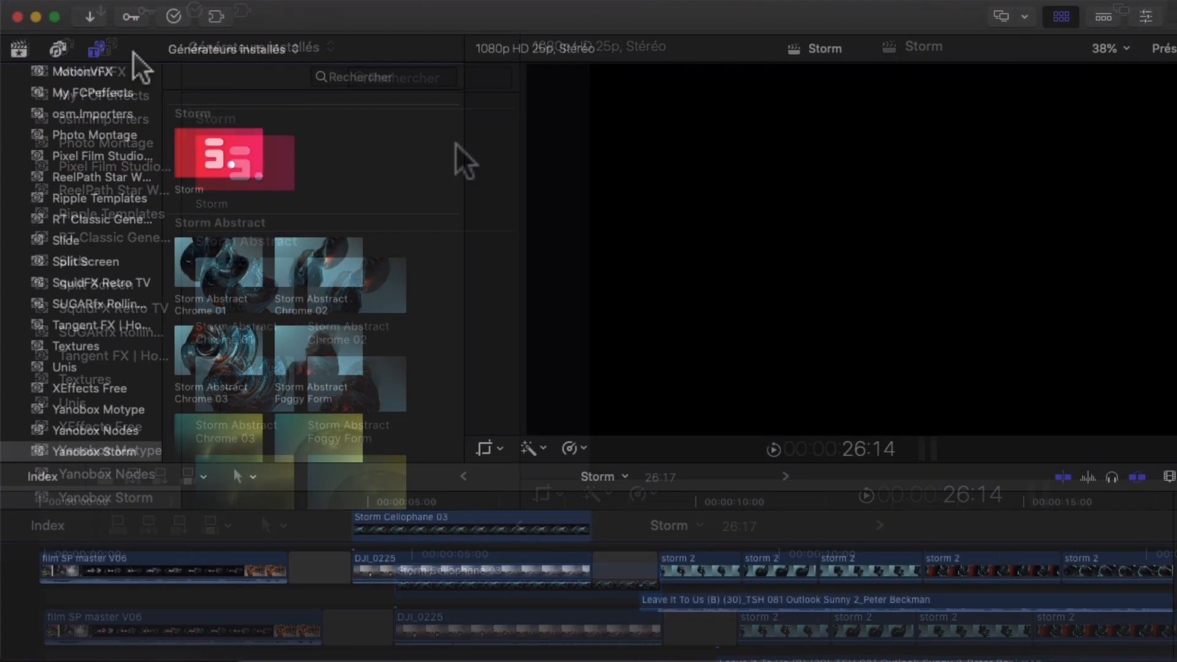
Step: Hide the generator category list and select the Storm generator
left_click(93, 50)
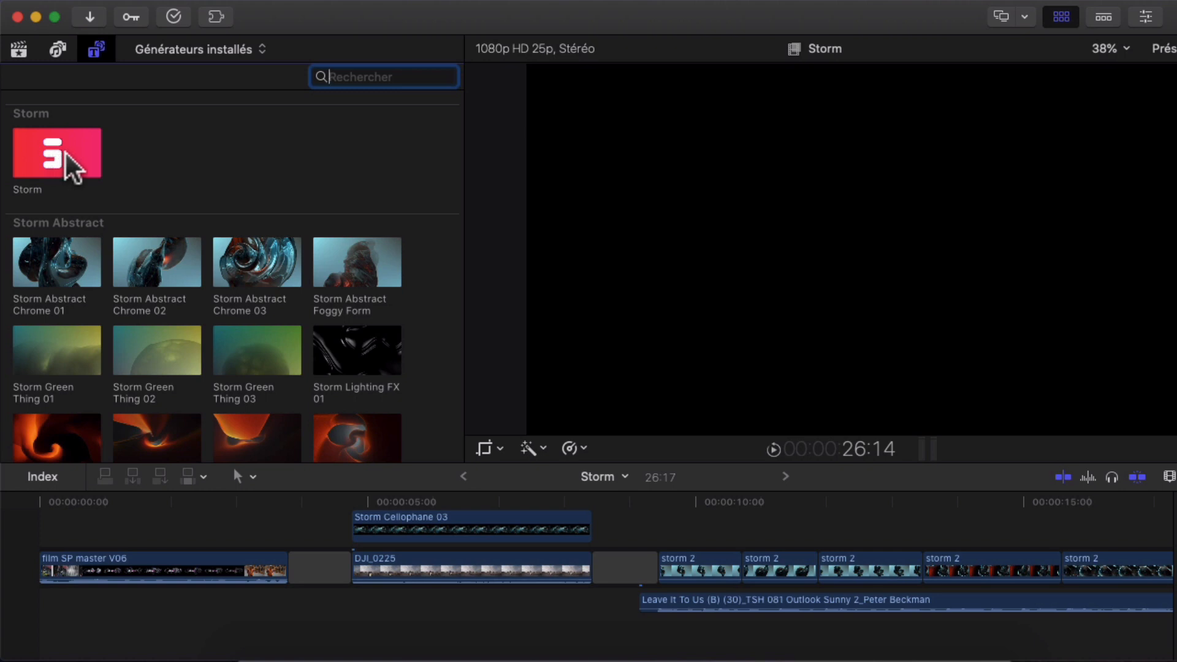
left_click(66, 157)
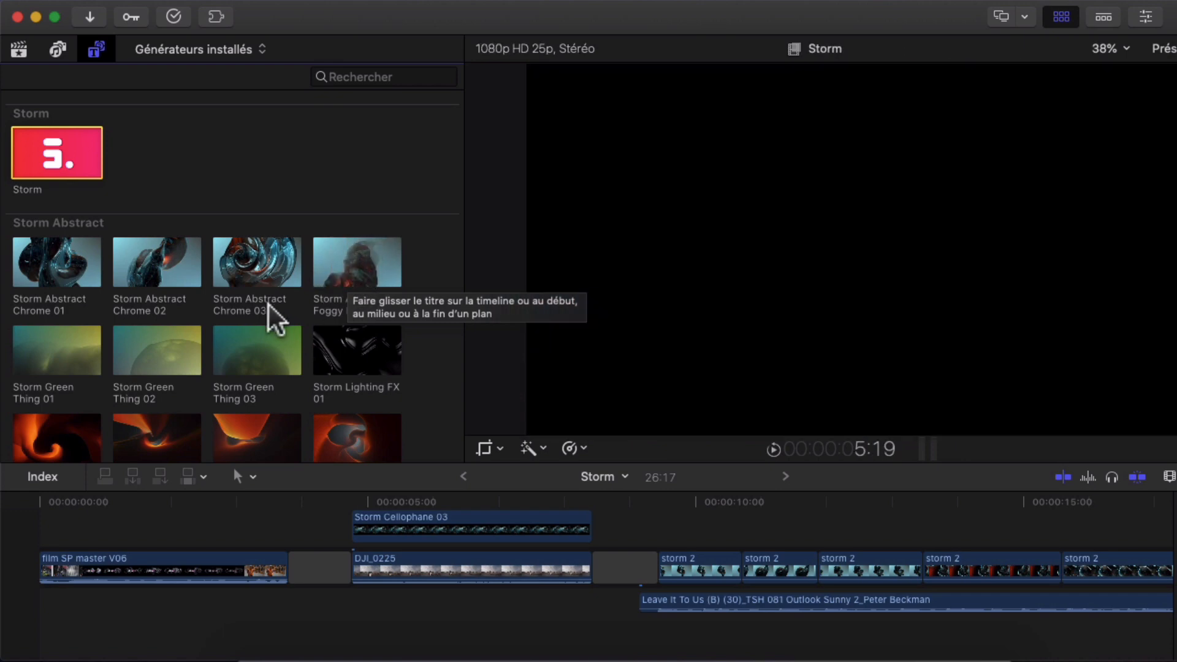
Step: Examine the Storm Abstract, Abstract Rainbow, Additive Blending and Blue Chrome generators, previewing examples such as Storm Rainbow Color 03
scroll(270, 318, "down", 5)
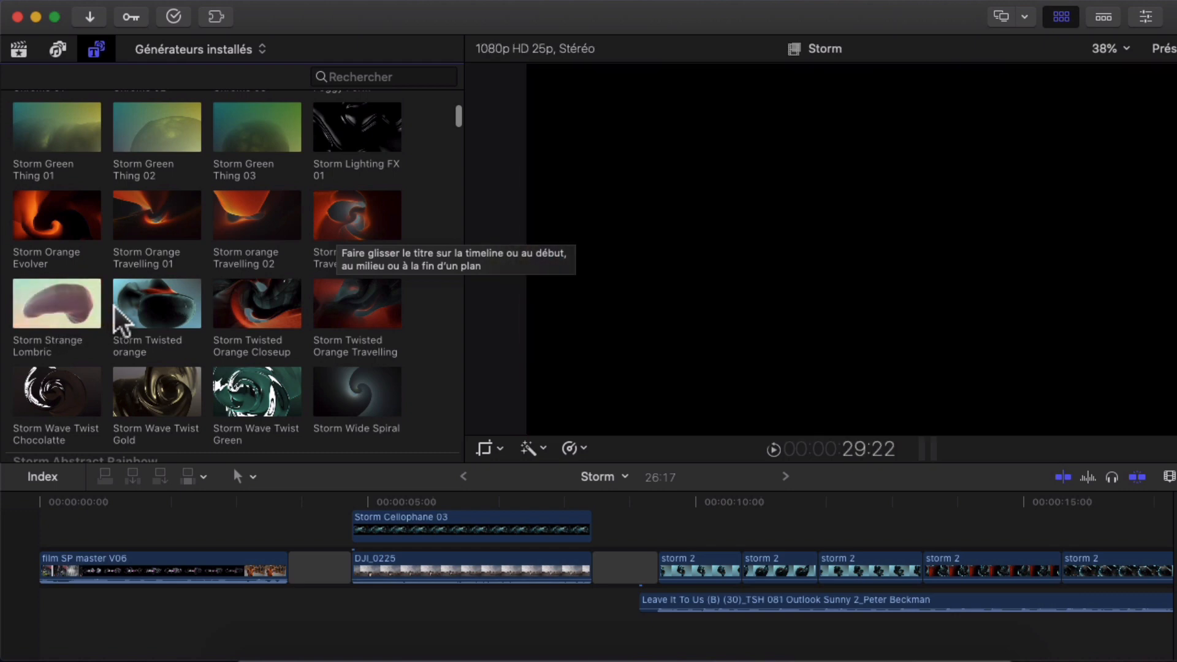
scroll(254, 313, "down", 6)
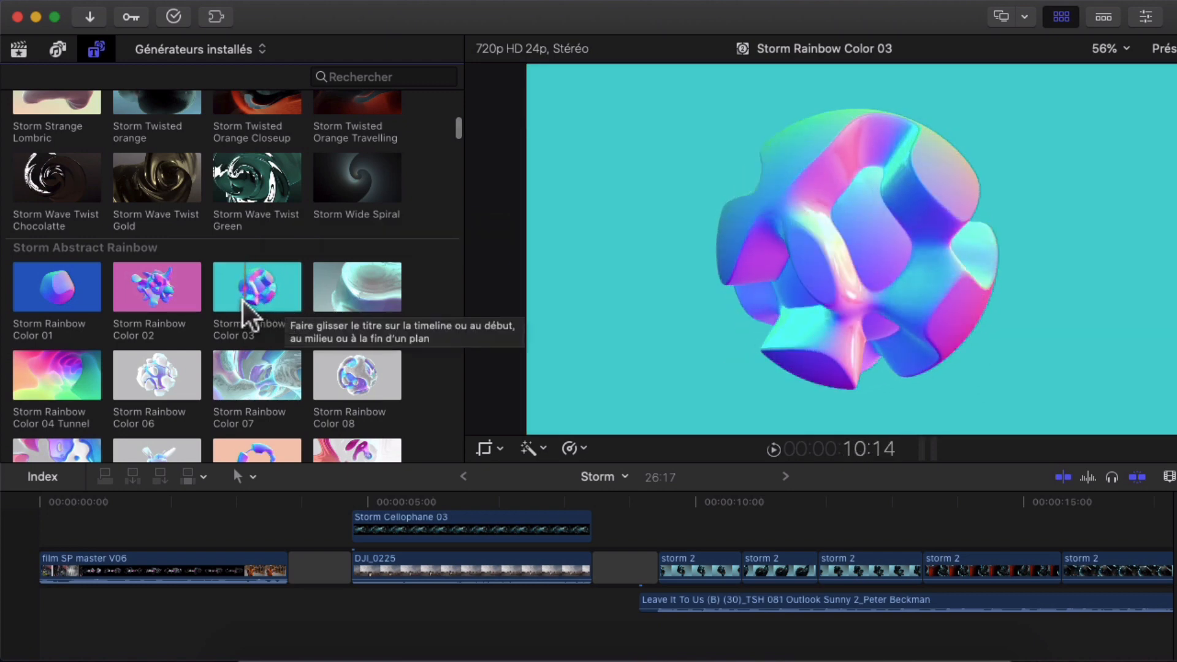
scroll(242, 300, "down", 5)
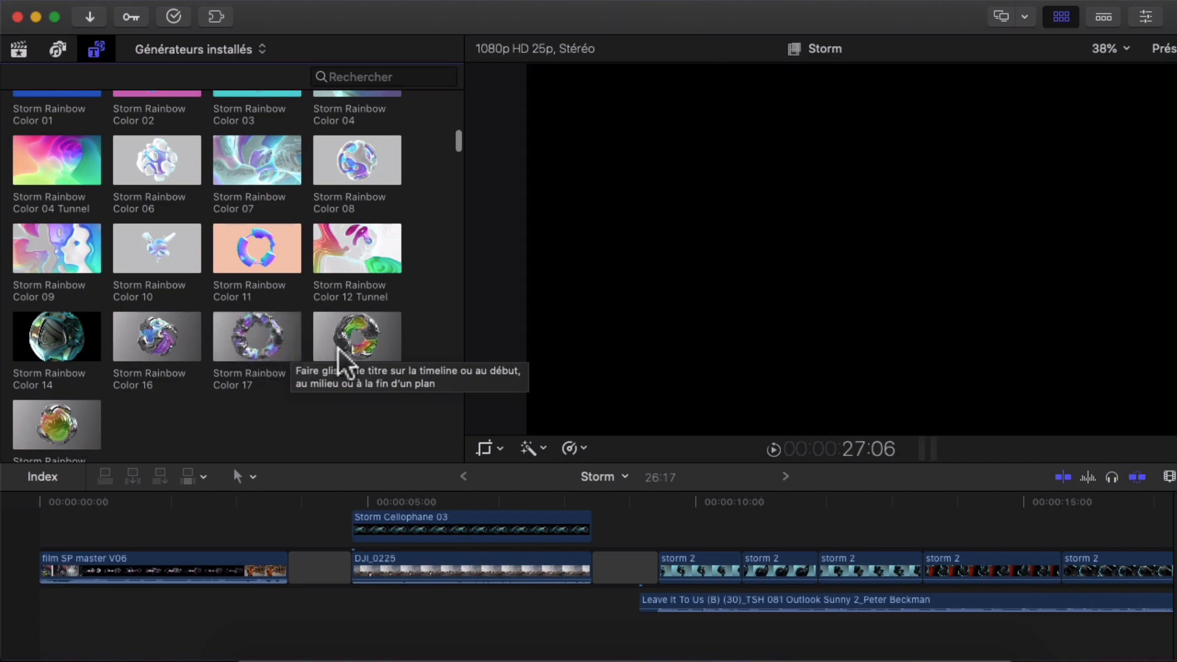
scroll(346, 362, "down", 8)
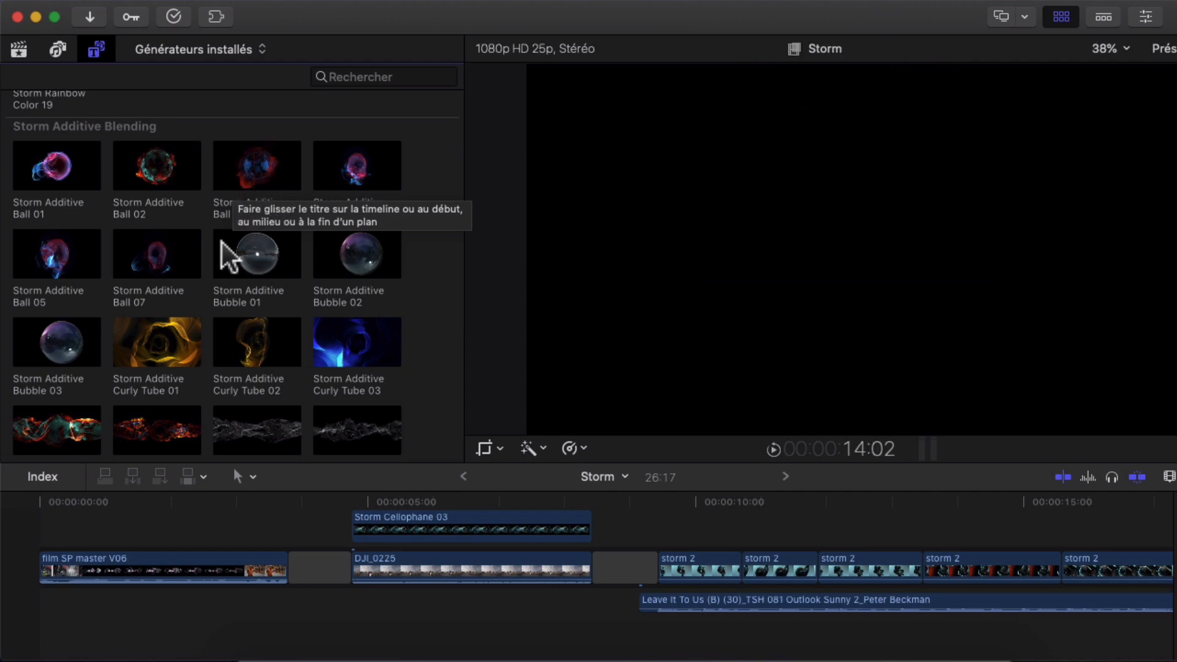
scroll(160, 374, "down", 5)
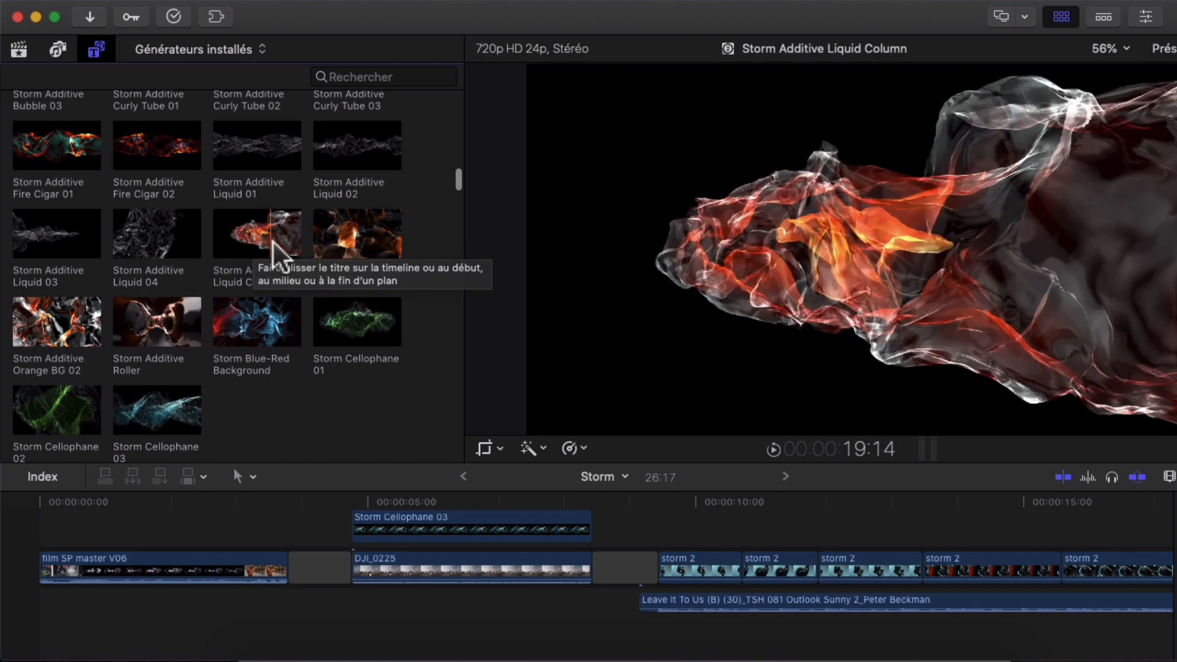
scroll(277, 221, "down", 8)
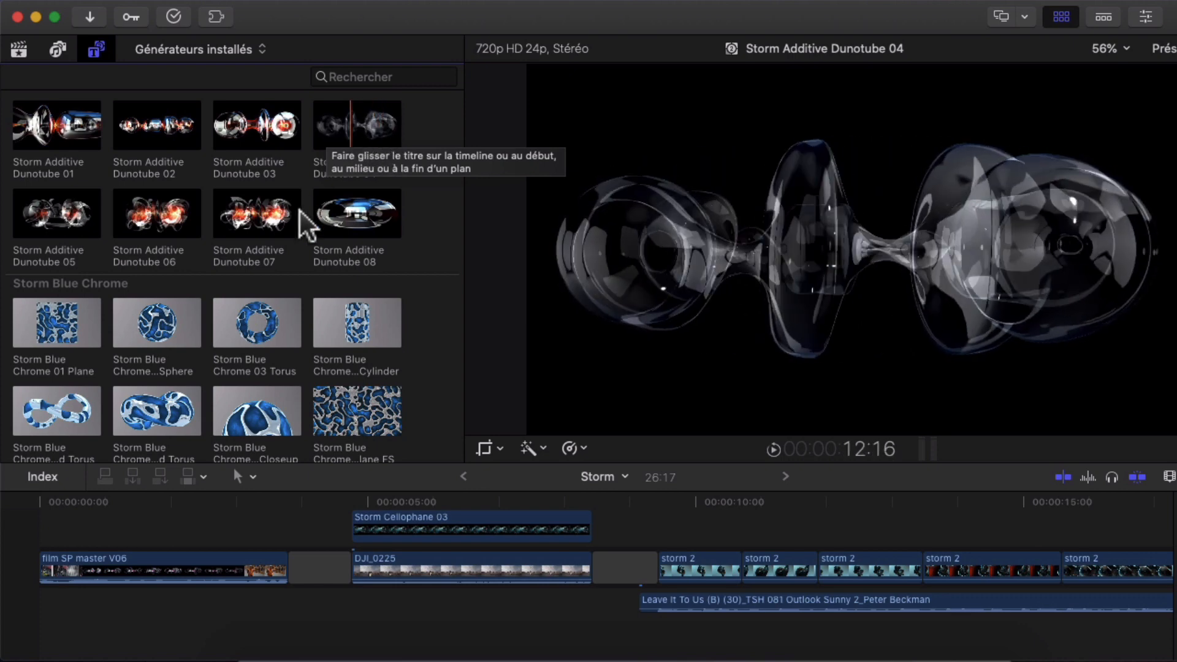
scroll(301, 217, "down", 4)
scroll(300, 227, "down", 3)
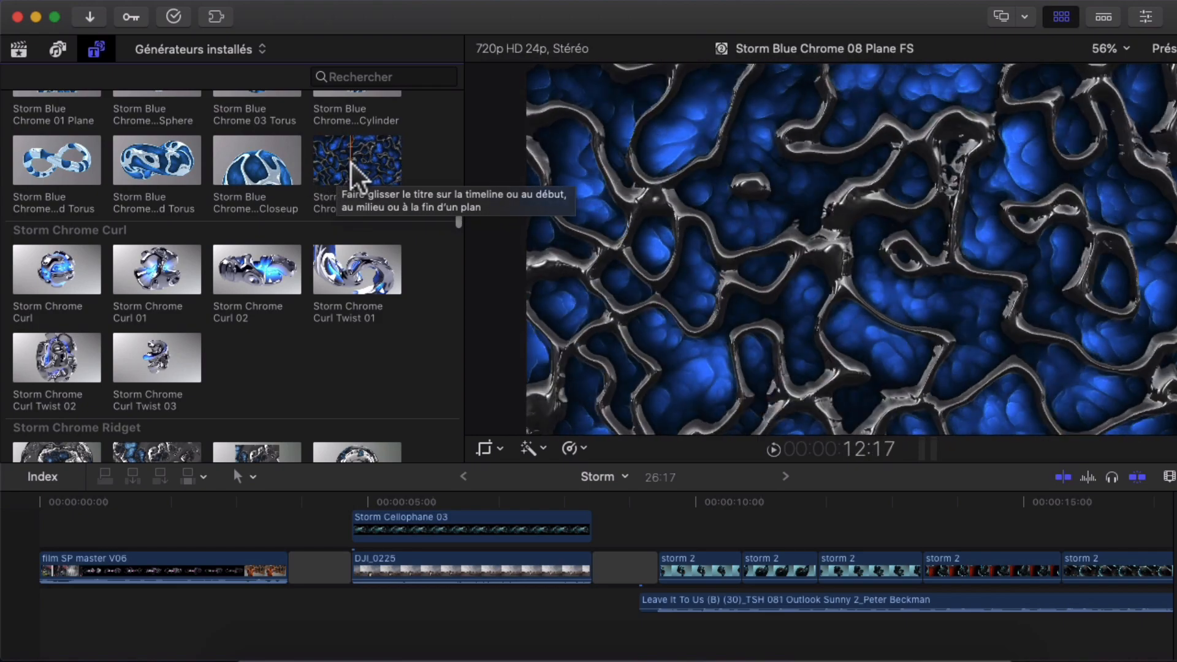
Step: Examine the Storm Chrome Ridget, Clouds, Environment, Falloff Effector and Fire generators, previewing one or more examples from each group
scroll(158, 261, "down", 5)
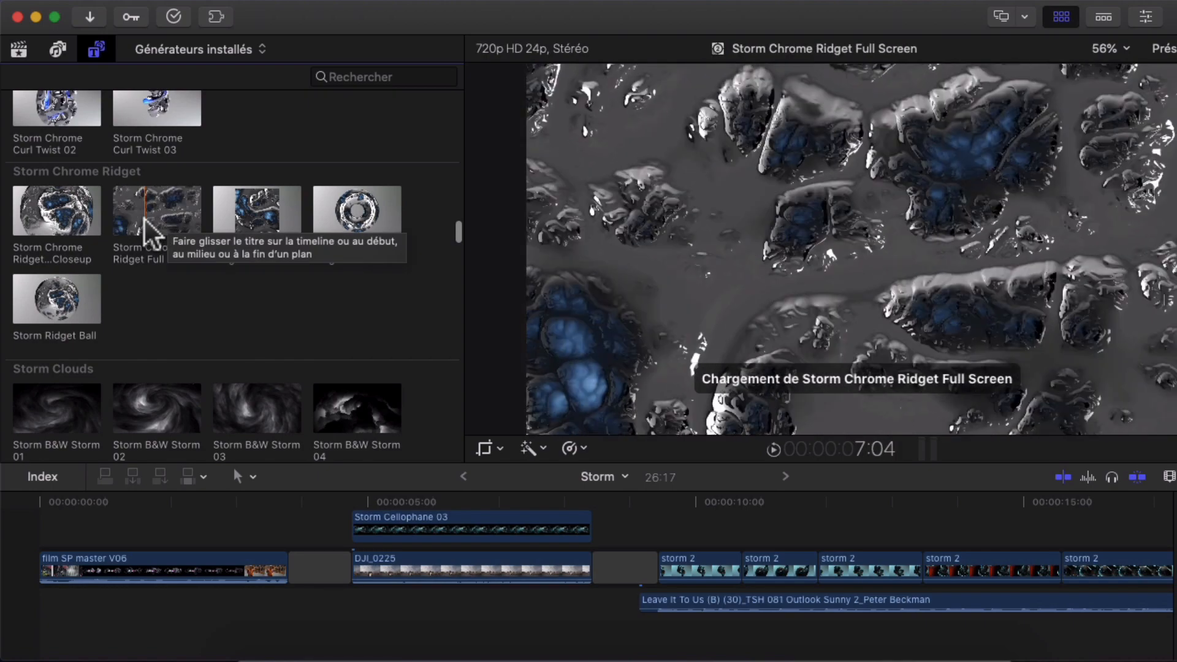
scroll(175, 224, "down", 3)
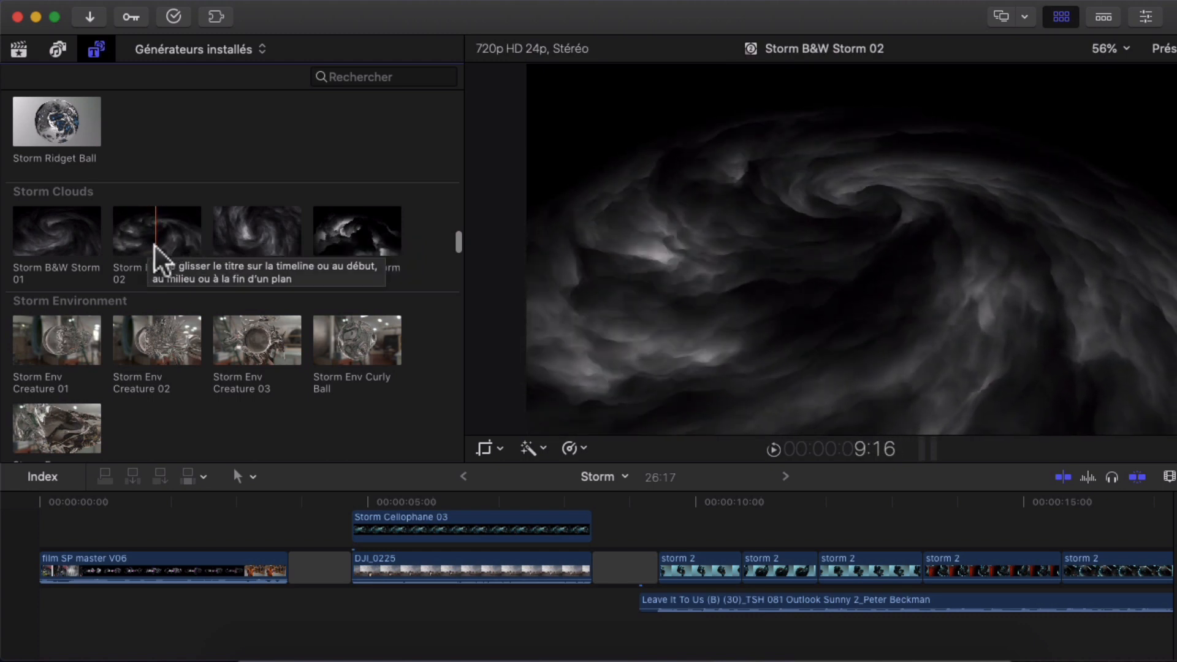
scroll(145, 336, "down", 3)
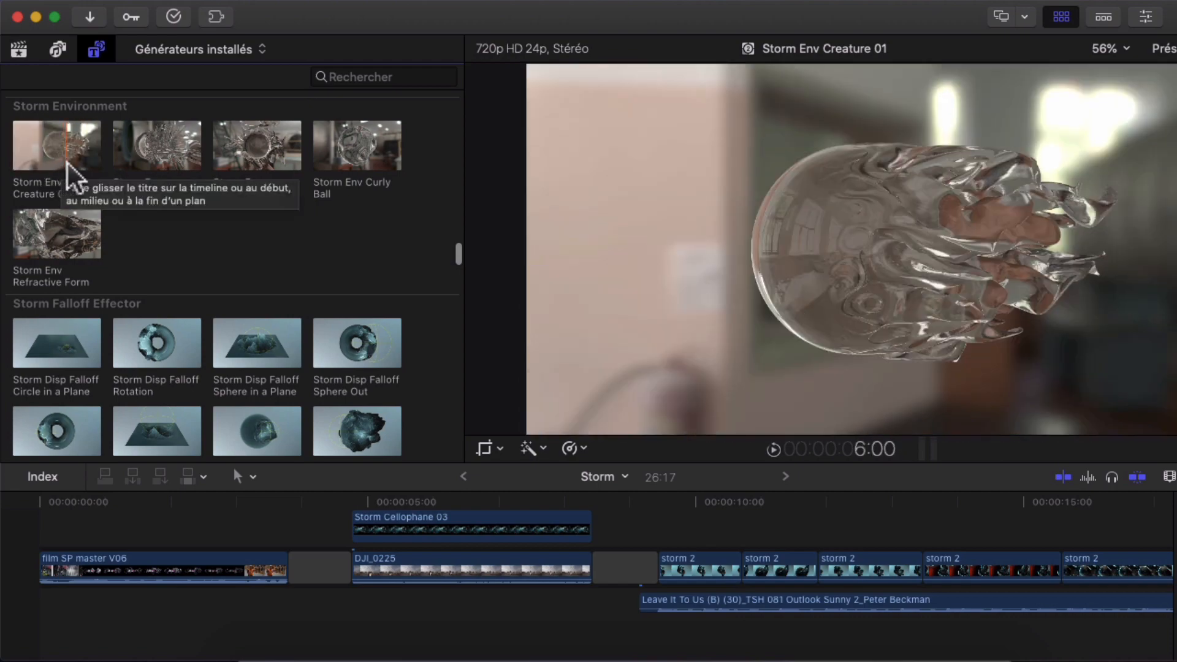
scroll(105, 244, "down", 5)
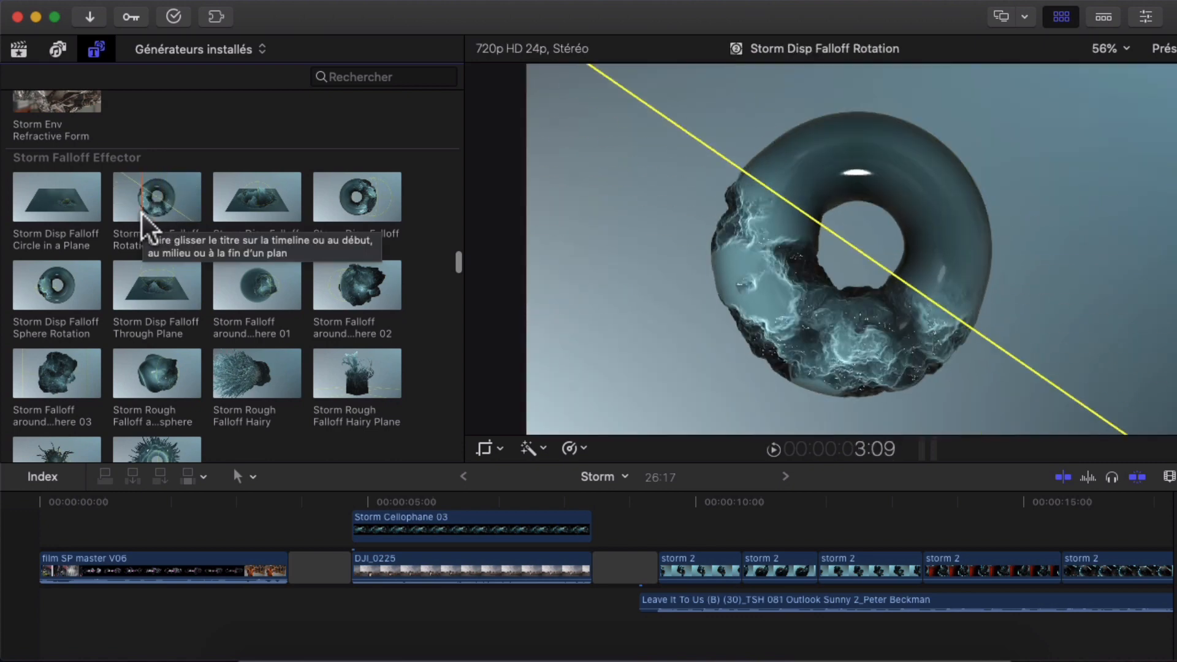
scroll(179, 296, "down", 5)
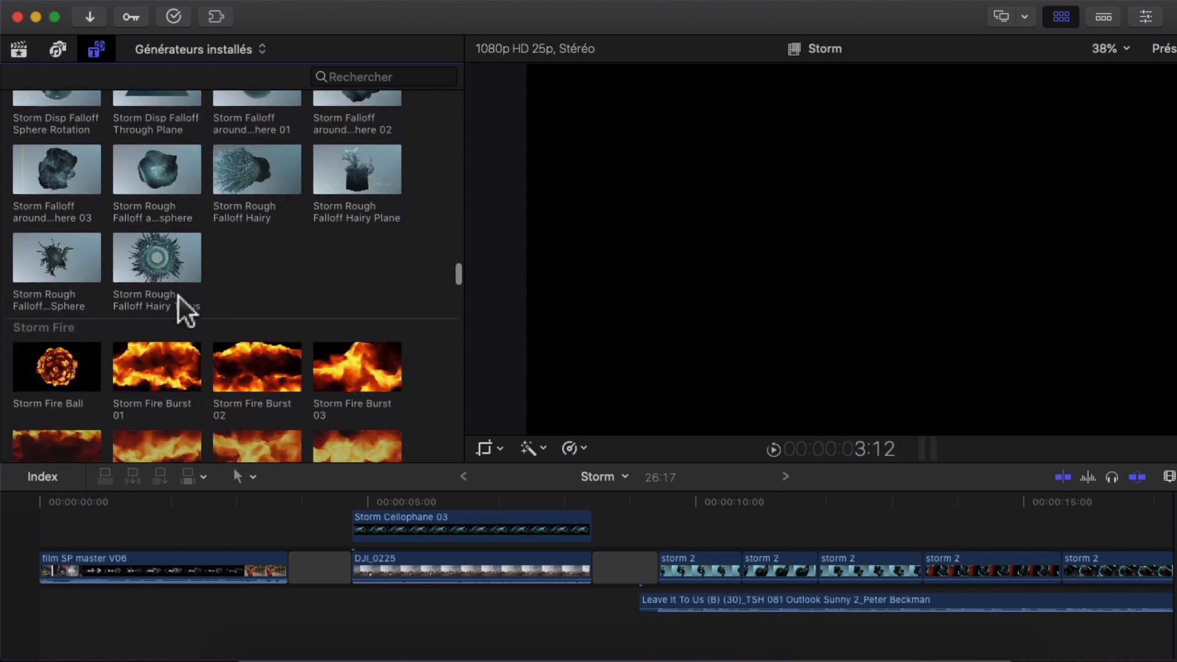
scroll(179, 297, "down", 4)
scroll(179, 297, "up", 1)
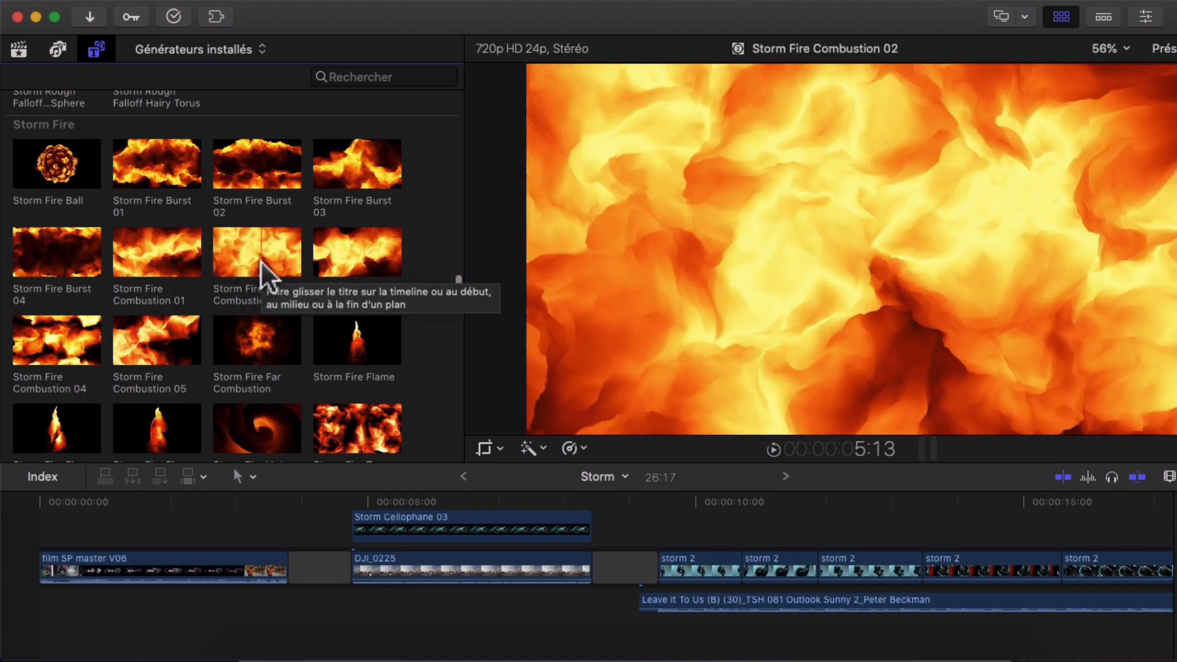
scroll(261, 263, "down", 5)
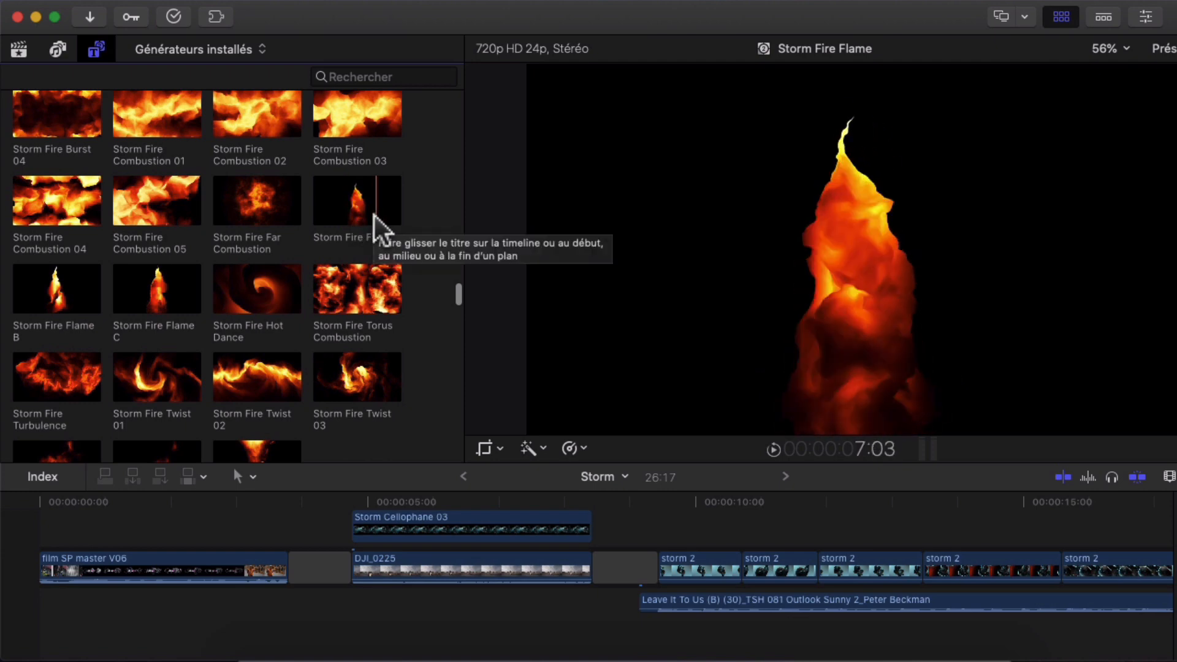
Step: Examine the Storm Floral, Fresnel, Rings, Simple Background and Primitive generators, including previews of Storm Flower 08 and Storm Pure Ring 03
scroll(275, 337, "down", 14)
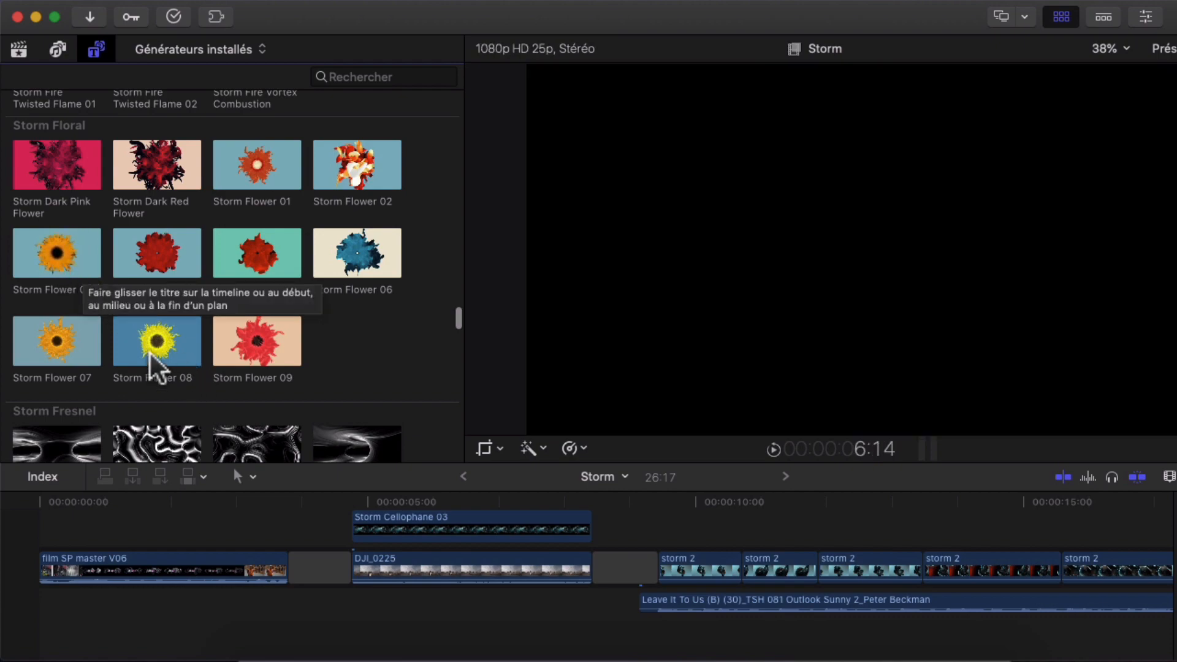
scroll(172, 340, "down", 1)
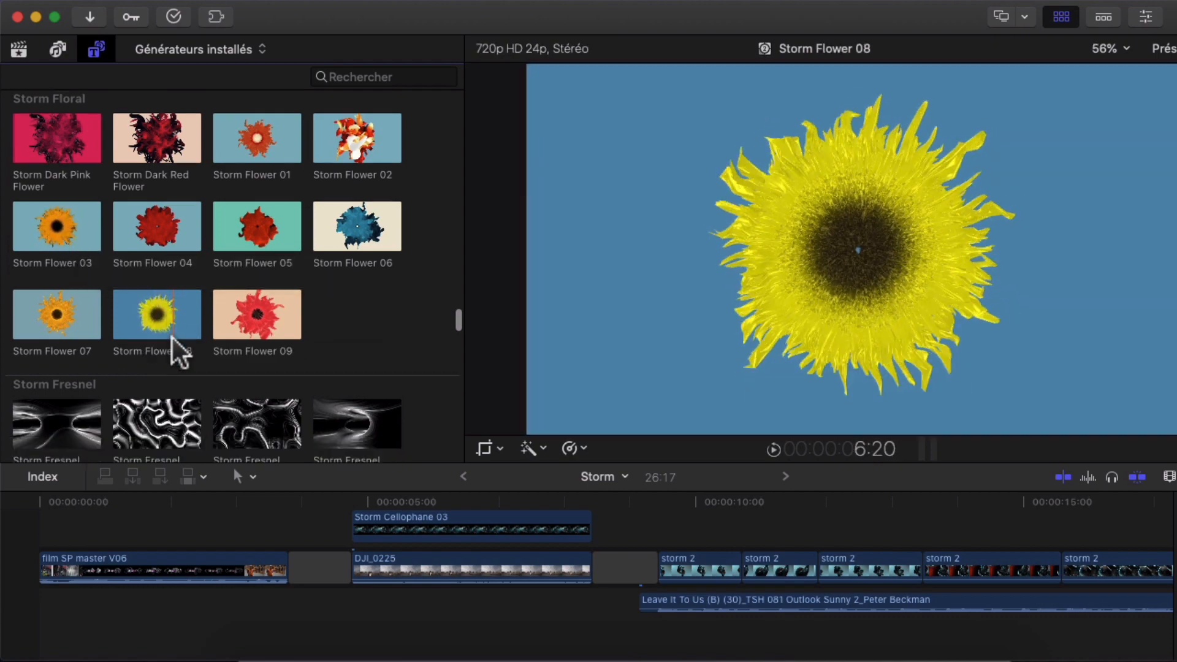
scroll(172, 337, "down", 8)
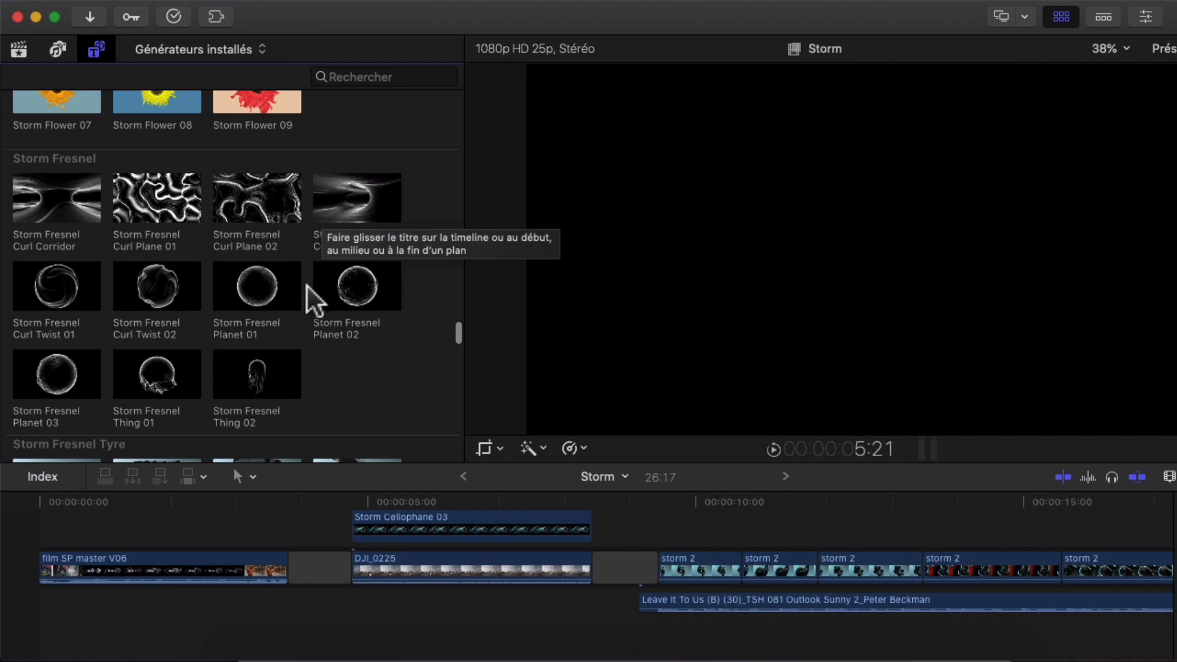
scroll(270, 359, "down", 10)
scroll(270, 355, "down", 15)
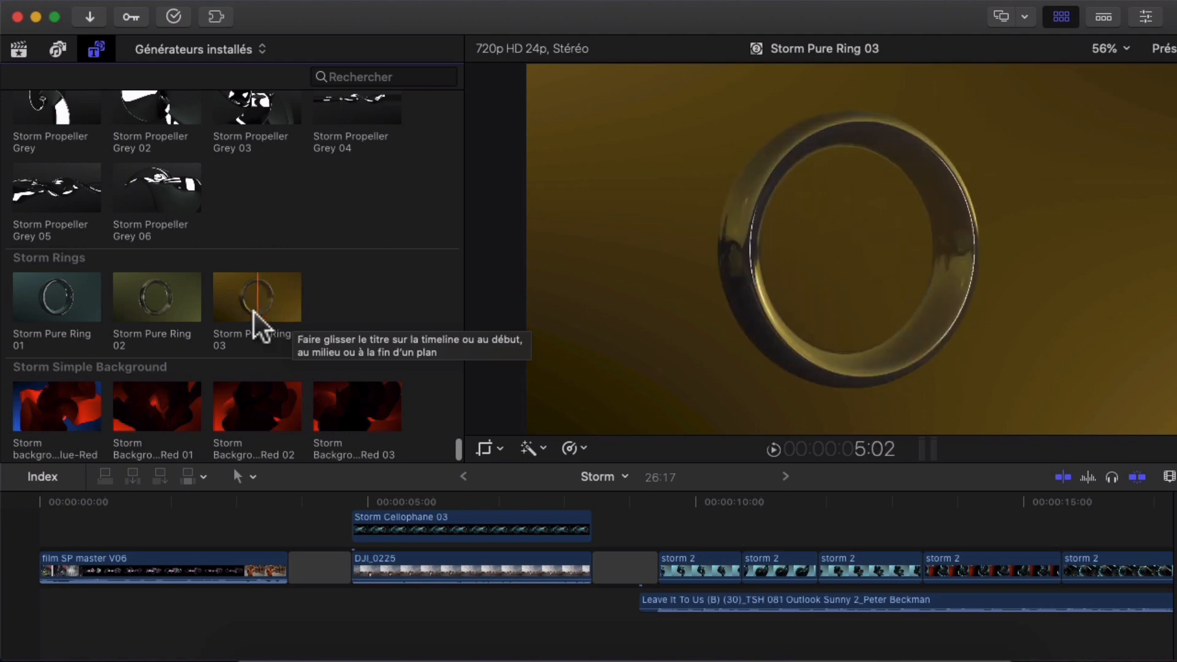
scroll(253, 312, "down", 1)
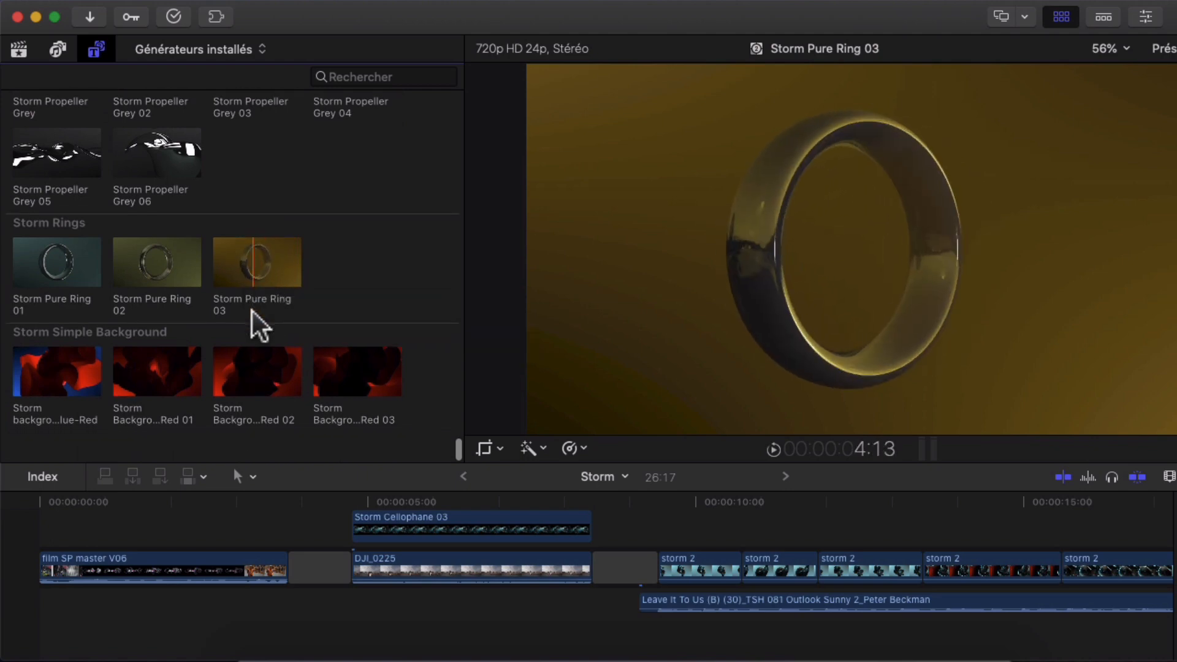
scroll(253, 312, "up", 15)
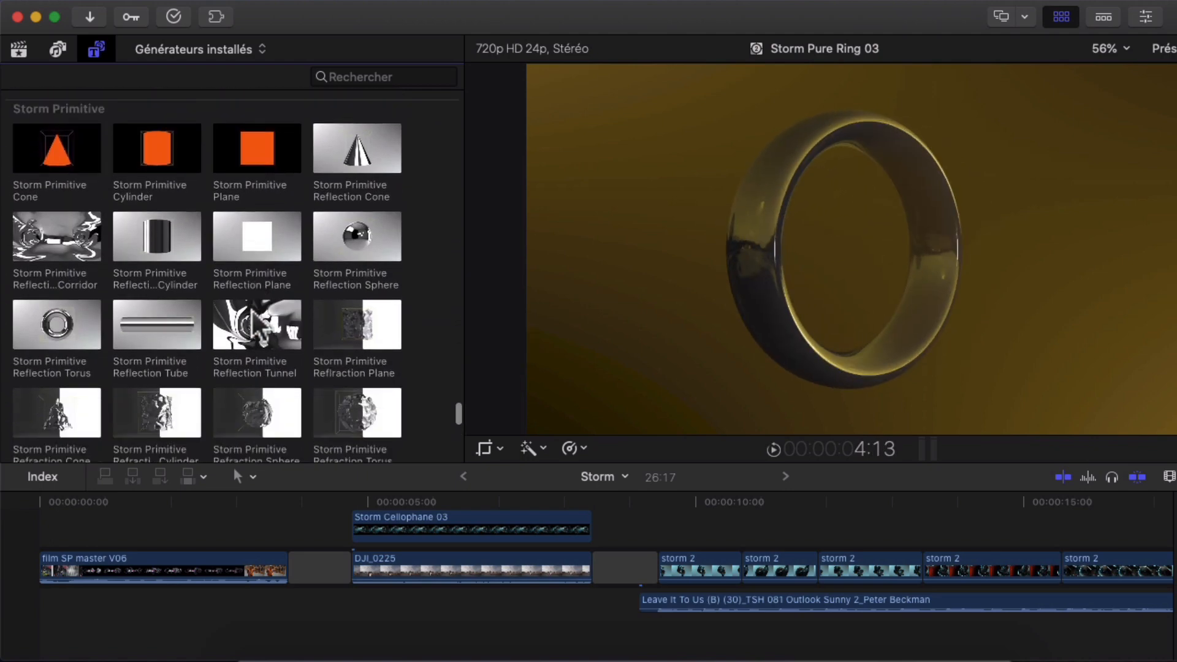
scroll(252, 331, "down", 3)
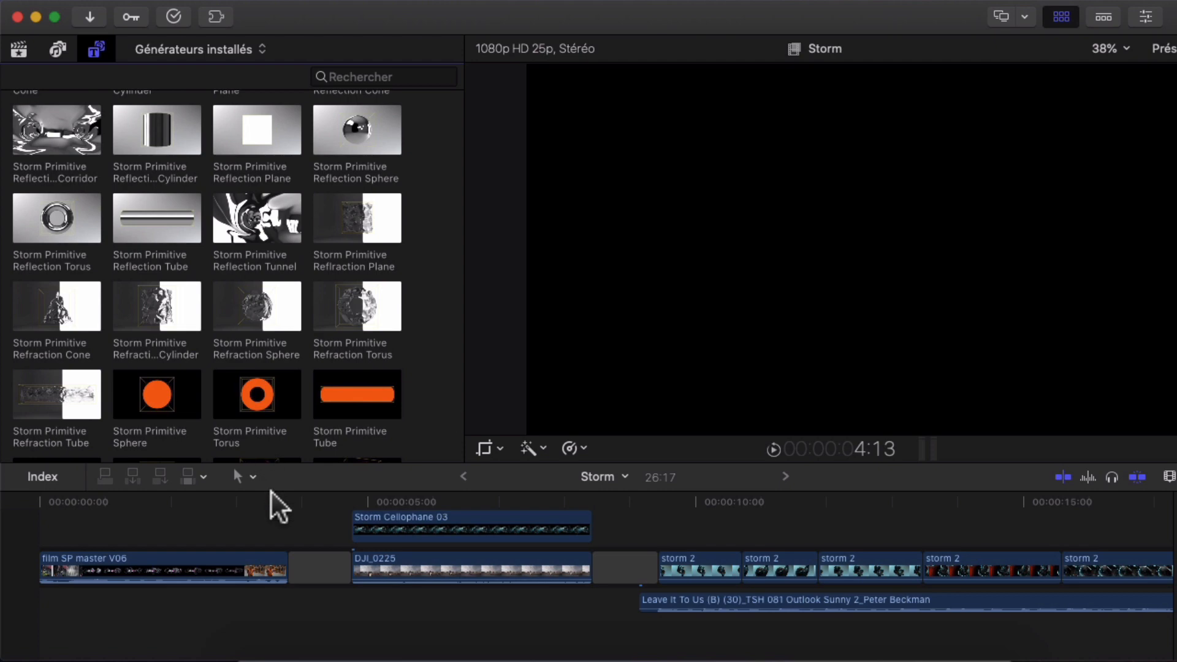
Step: Play the film SP master V06 clip from the beginning of the timeline to view its Storm backgrounds
left_click(35, 524)
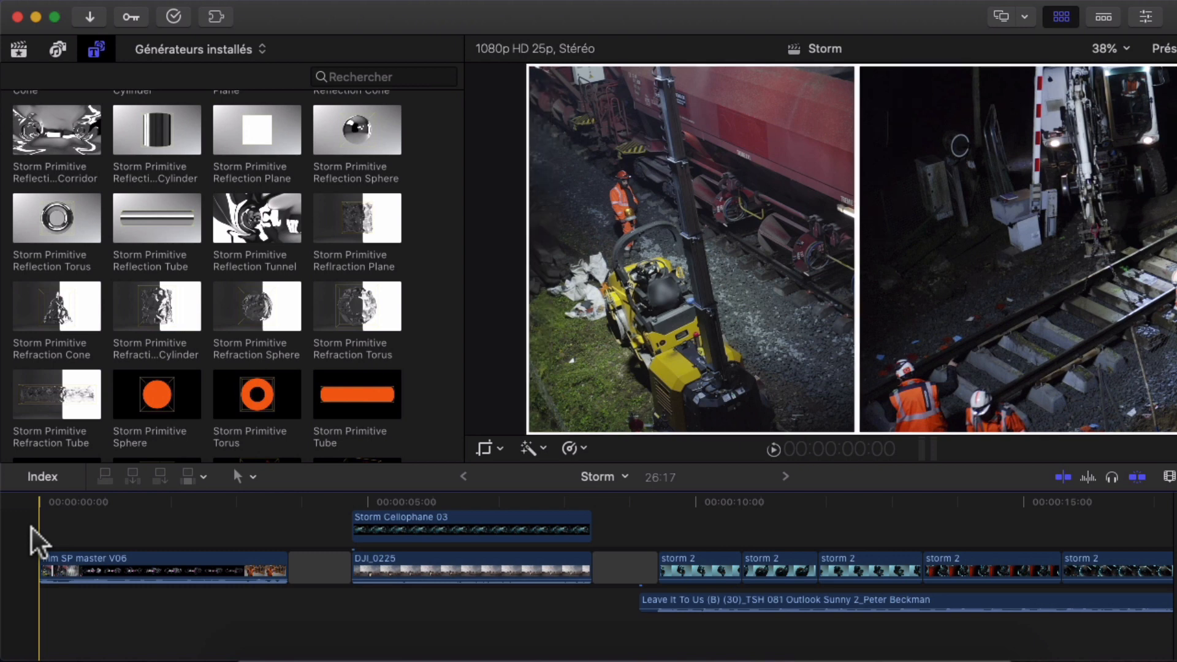
key("space")
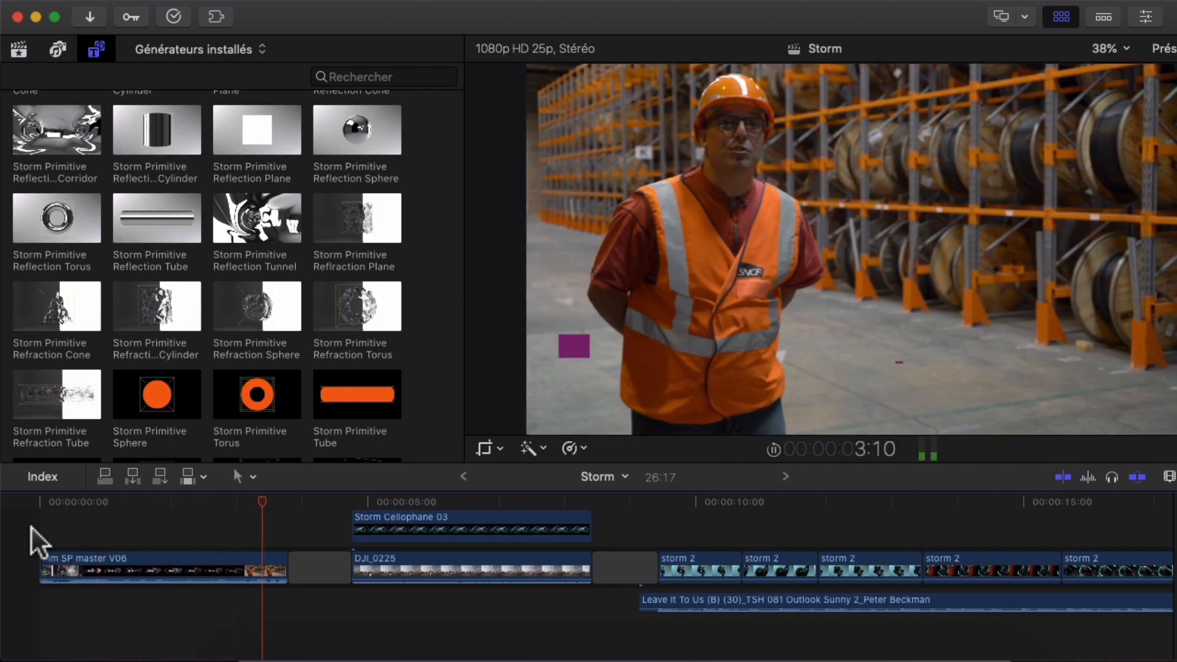
key("space")
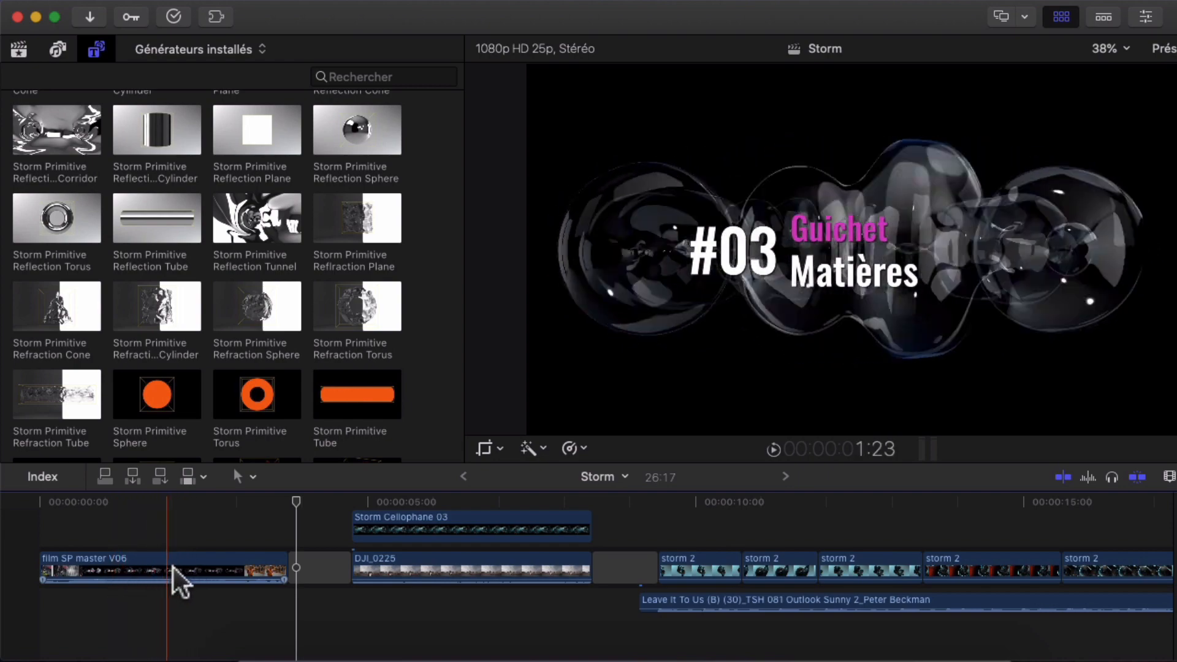
Step: Play the section where Storm Cellophane 03 overlays the DJI_0225 clip
scroll(174, 568, "right", 5)
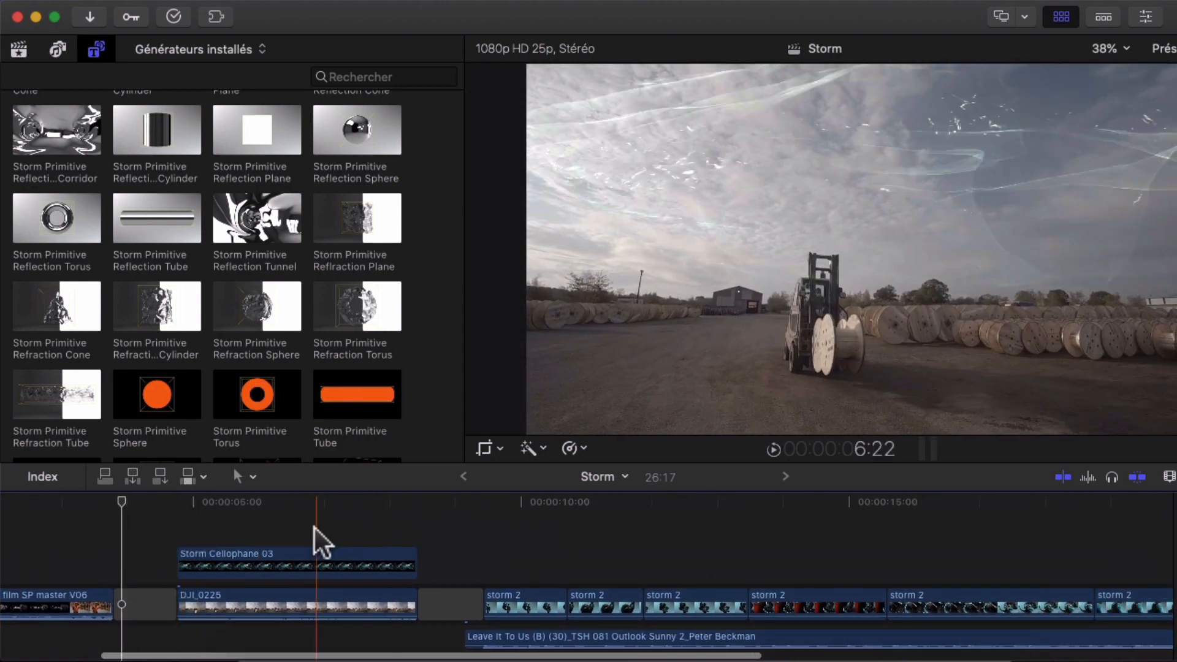
key("space")
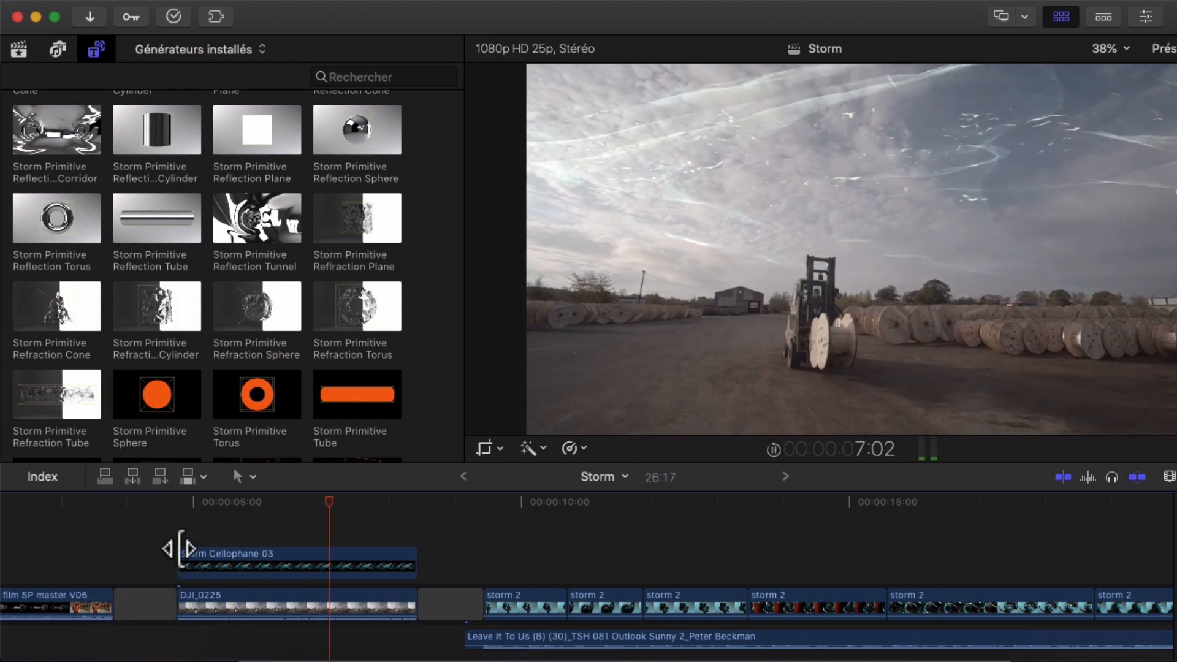
key("space")
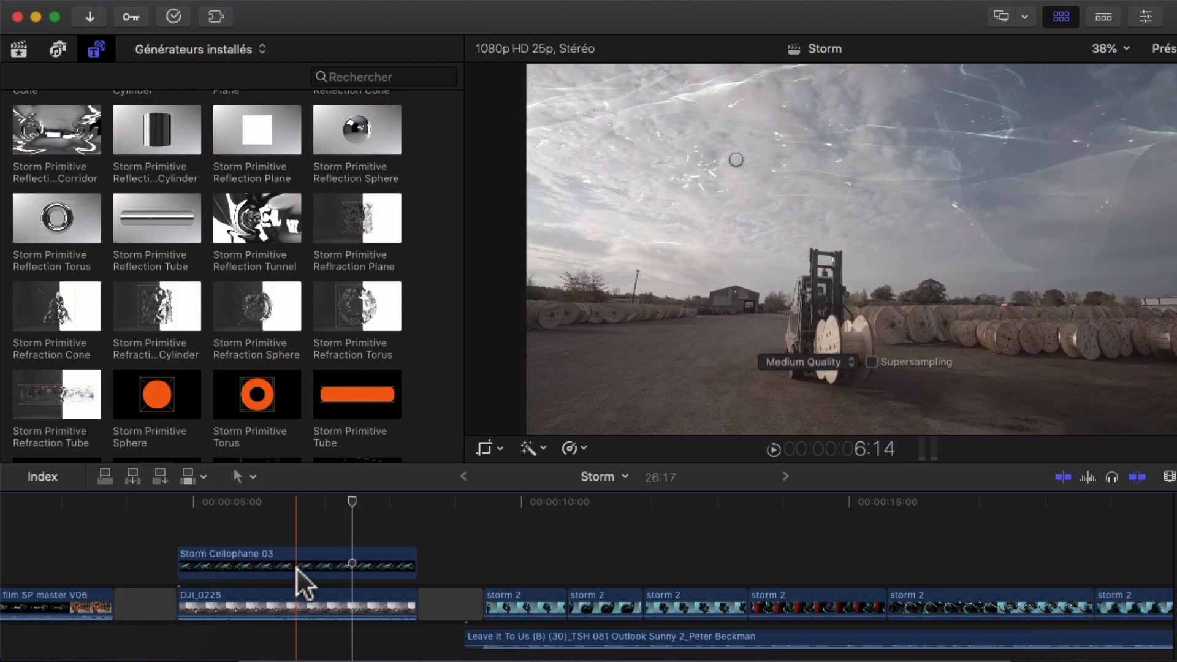
Step: Inspect the published parameters and video settings of the Storm Cellophane 03 clip
left_click(286, 565)
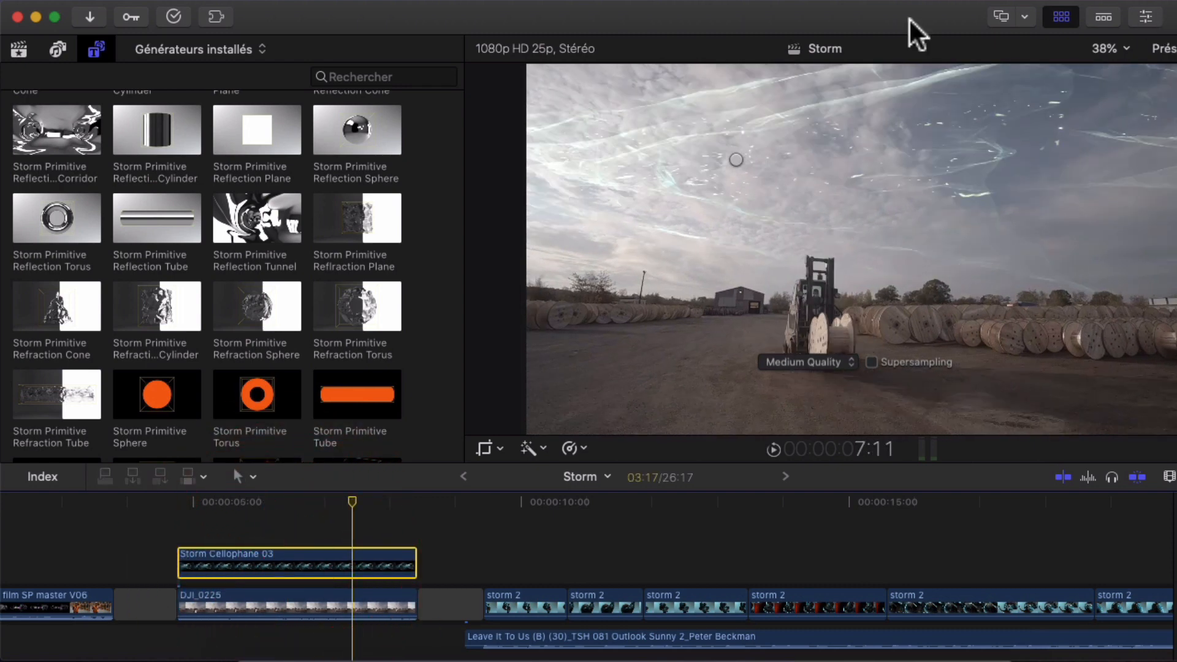
left_click(1145, 17)
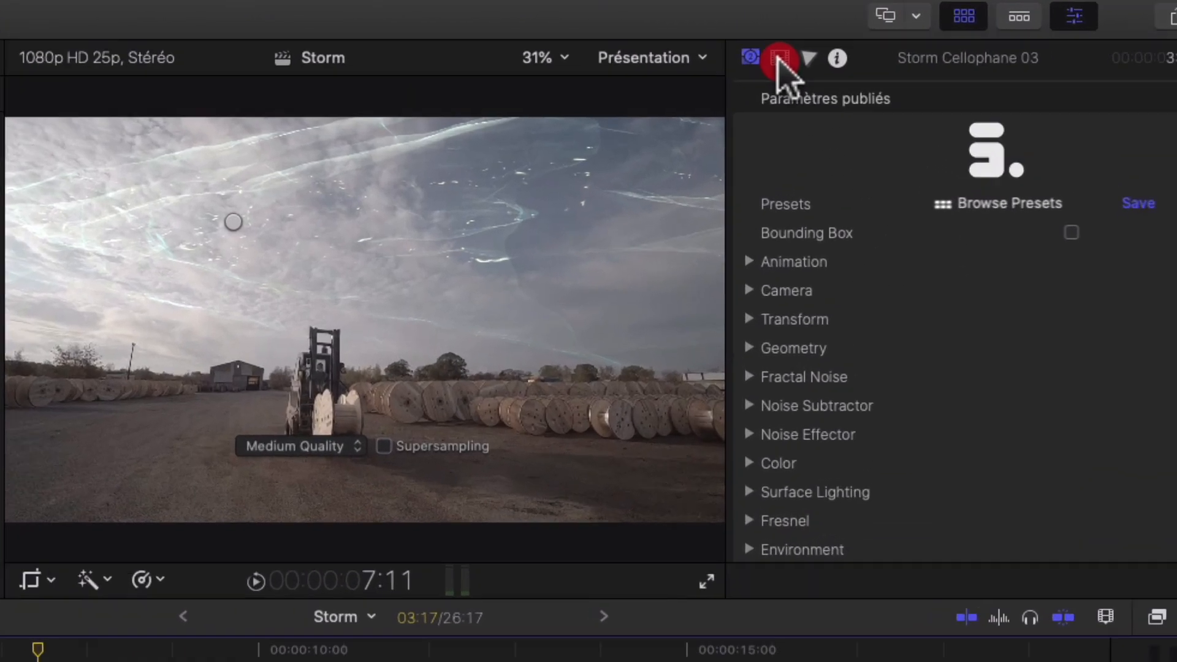
left_click(920, 49)
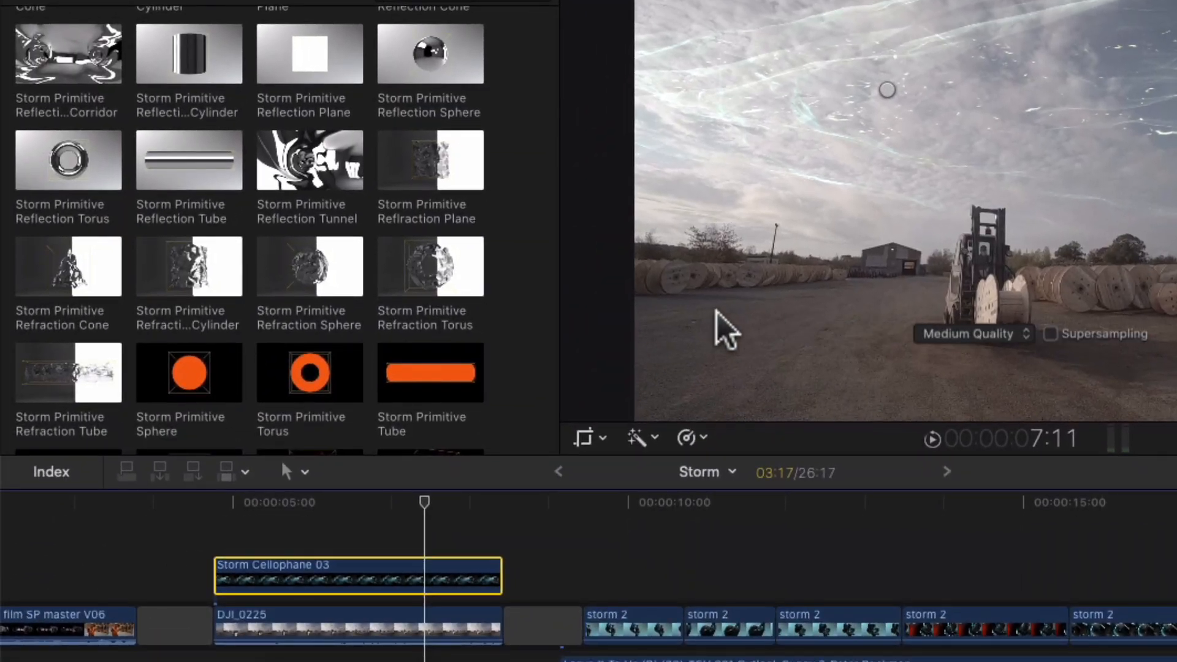
Step: Return to the first Storm generators in the library and locate the storm 2 clips in the timeline
scroll(770, 570, "right", 5)
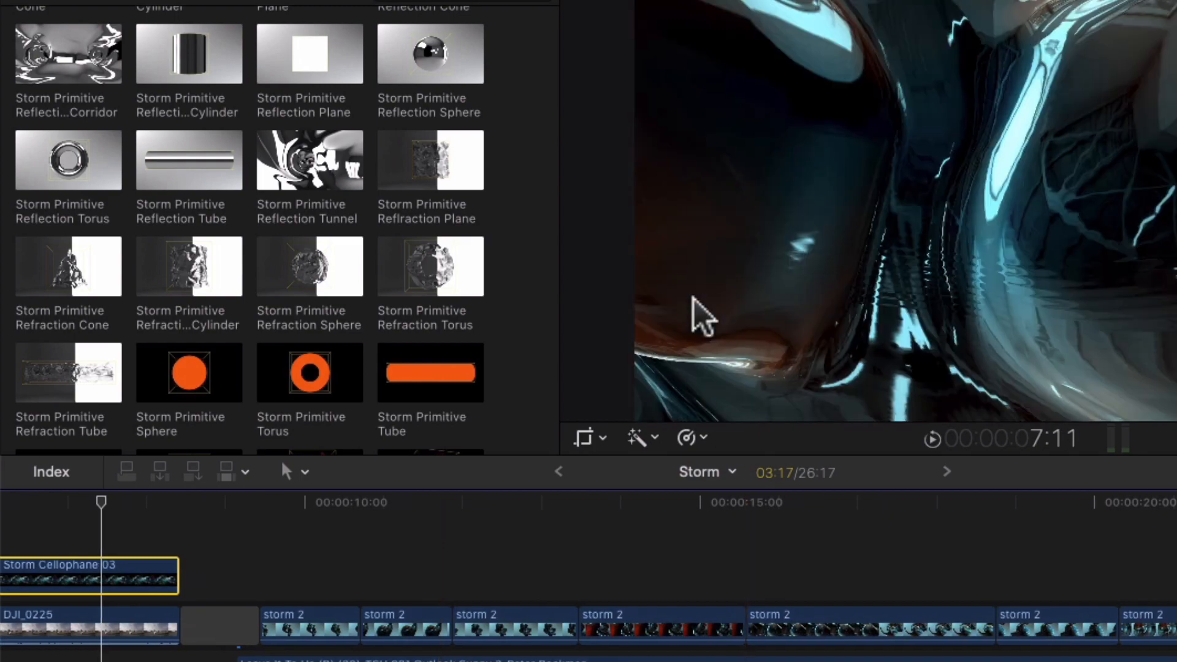
scroll(331, 142, "up", 20)
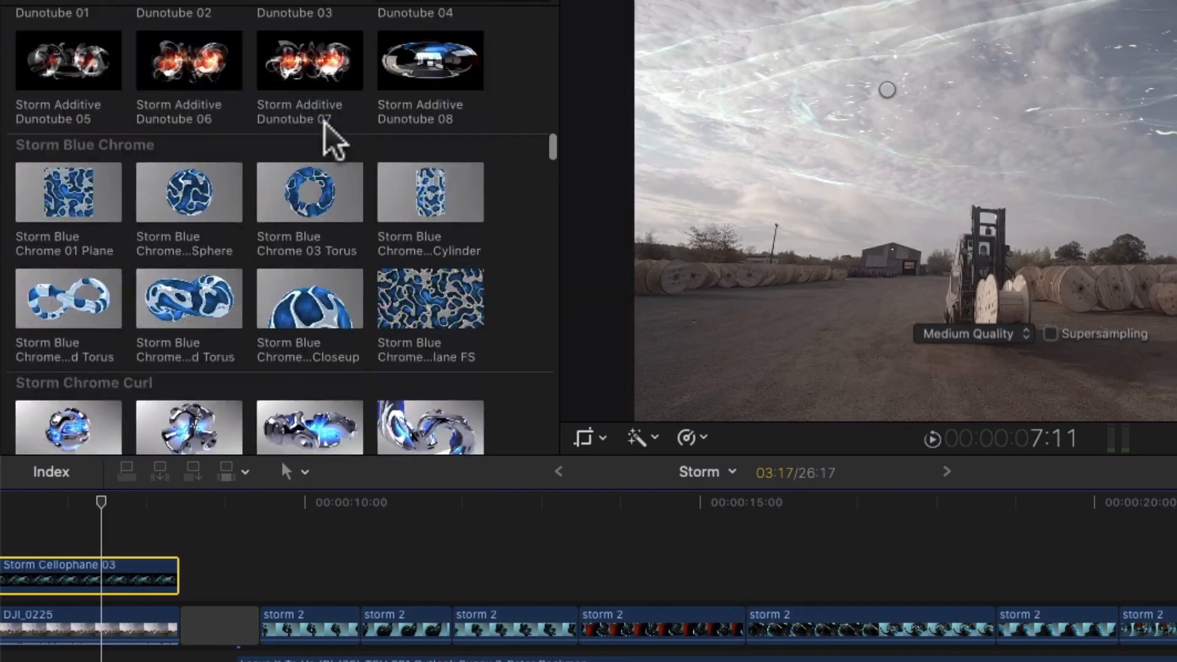
scroll(325, 122, "up", 10)
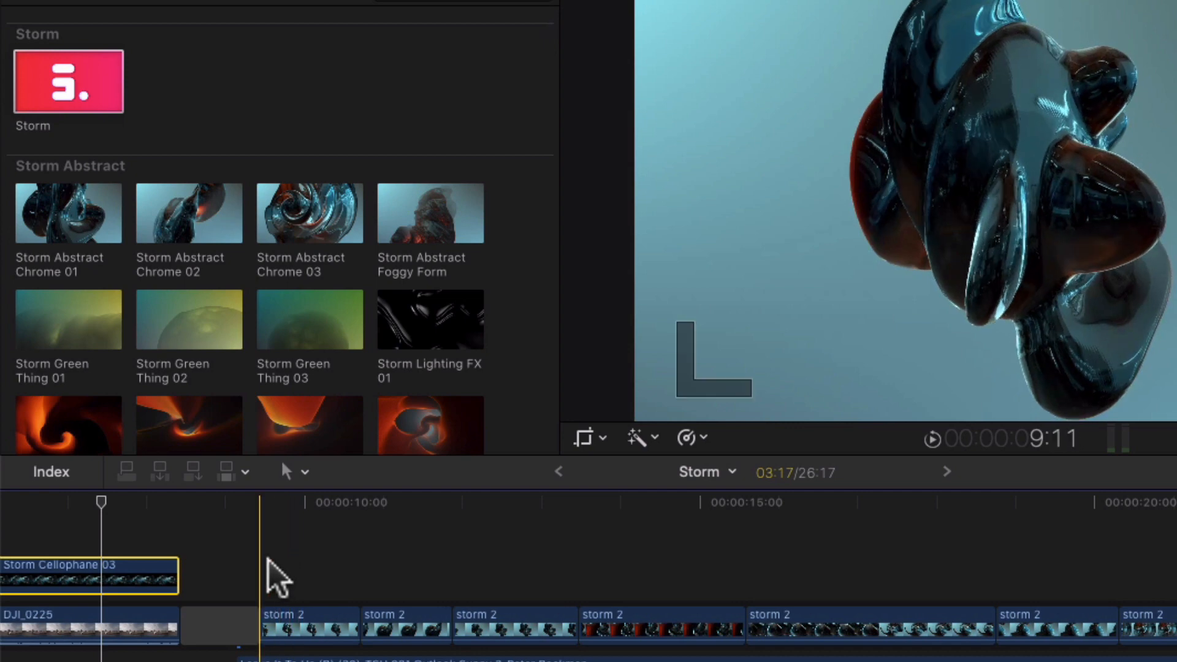
Step: Play the section of the timeline containing the storm 2 clips
key("space")
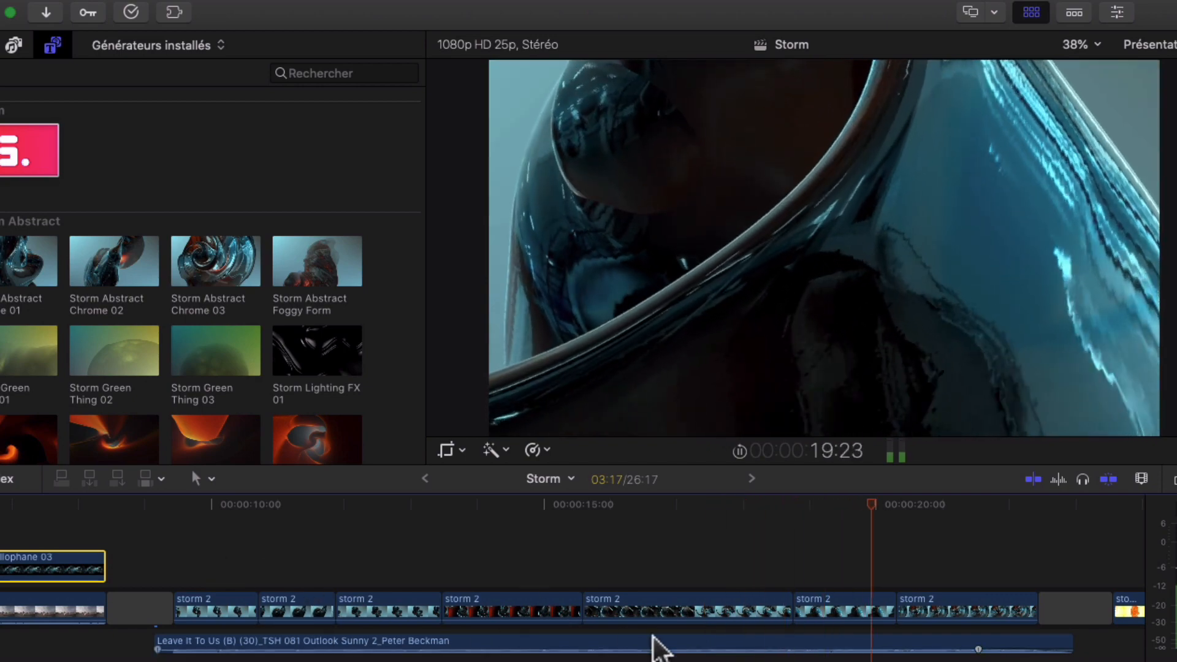
mouse_move(794, 637)
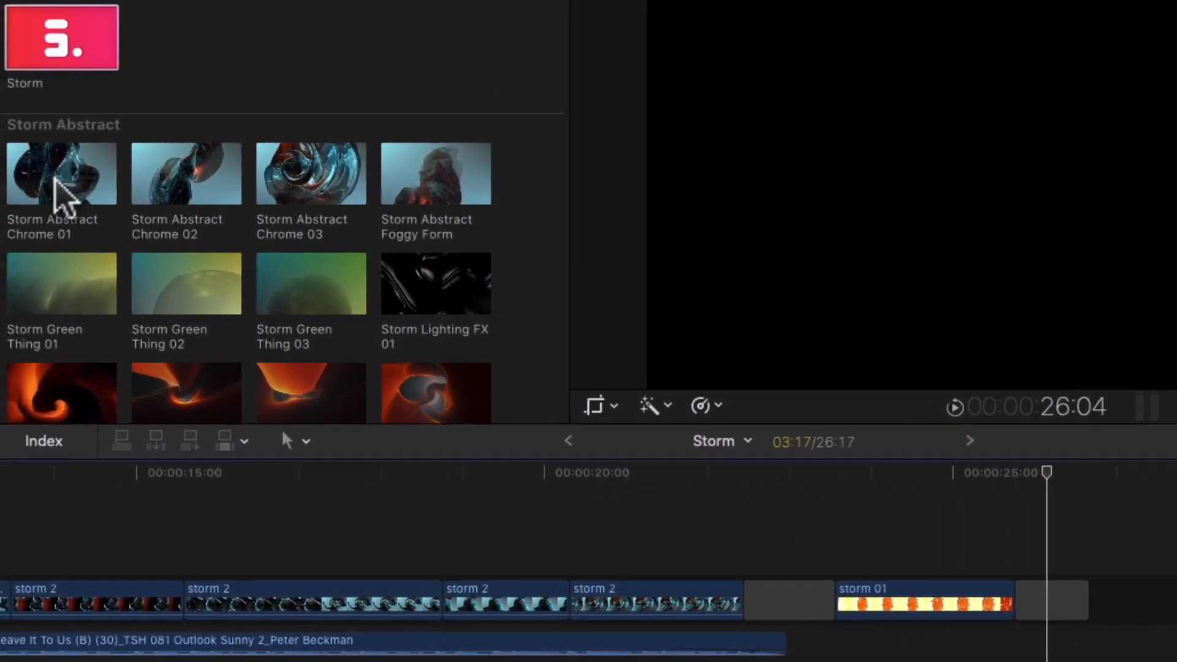
Step: Append the Storm Abstract Chrome 01 generator to the end of the timeline and play its beginning
left_click(67, 165)
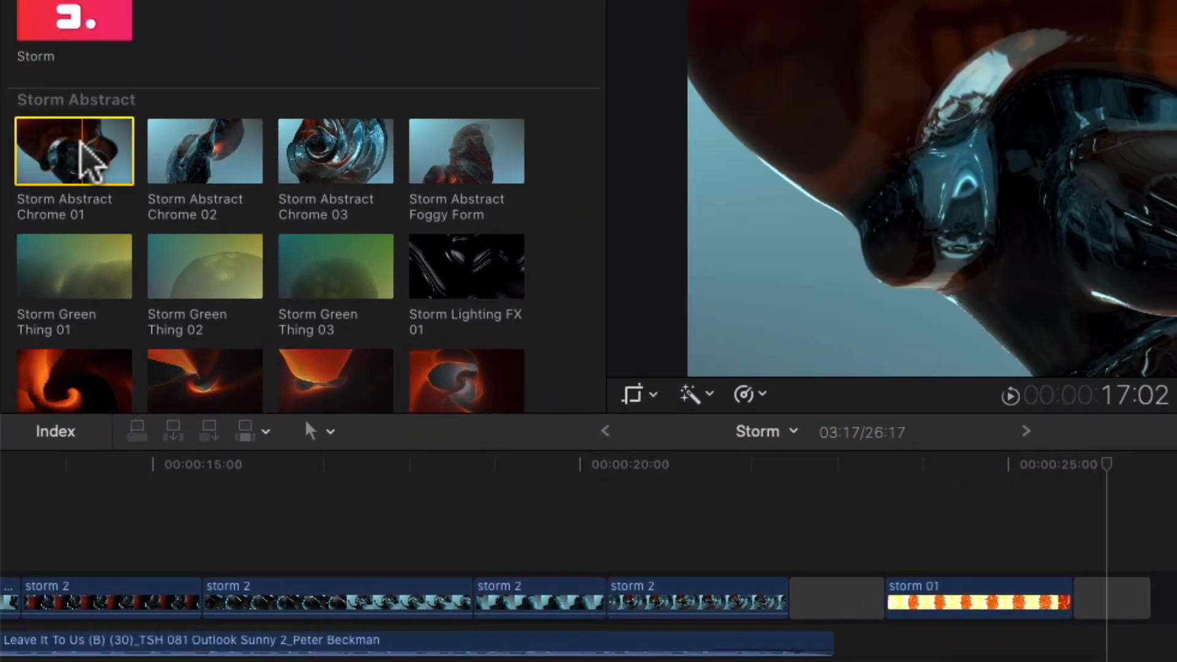
key("e")
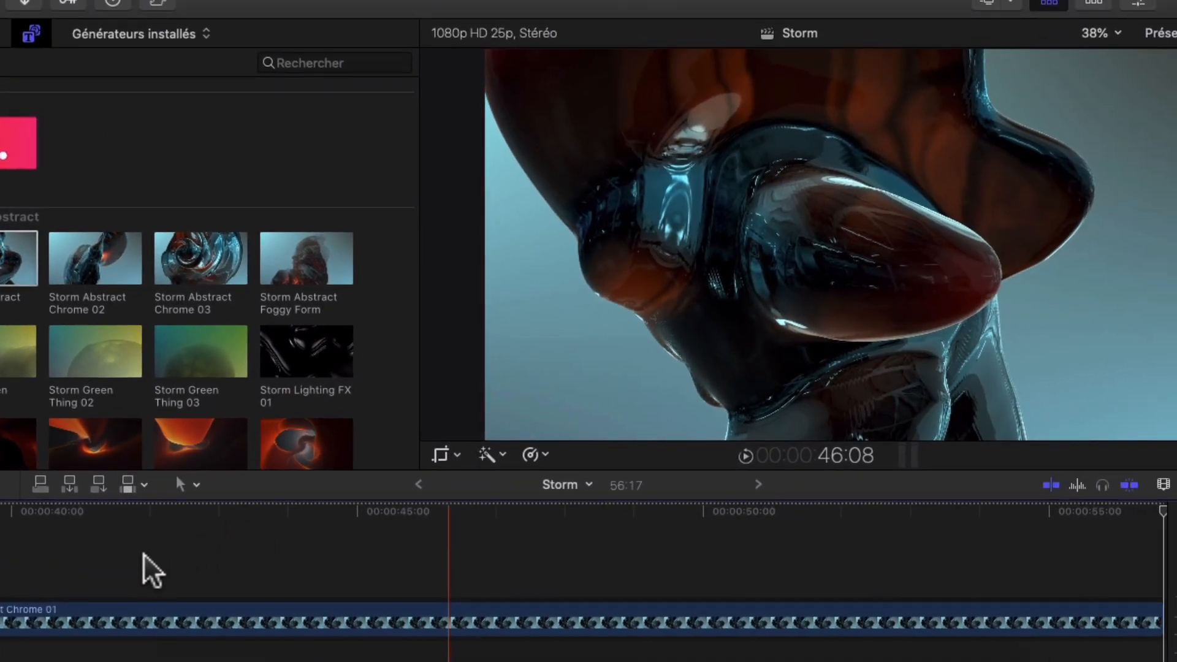
key("super+minus")
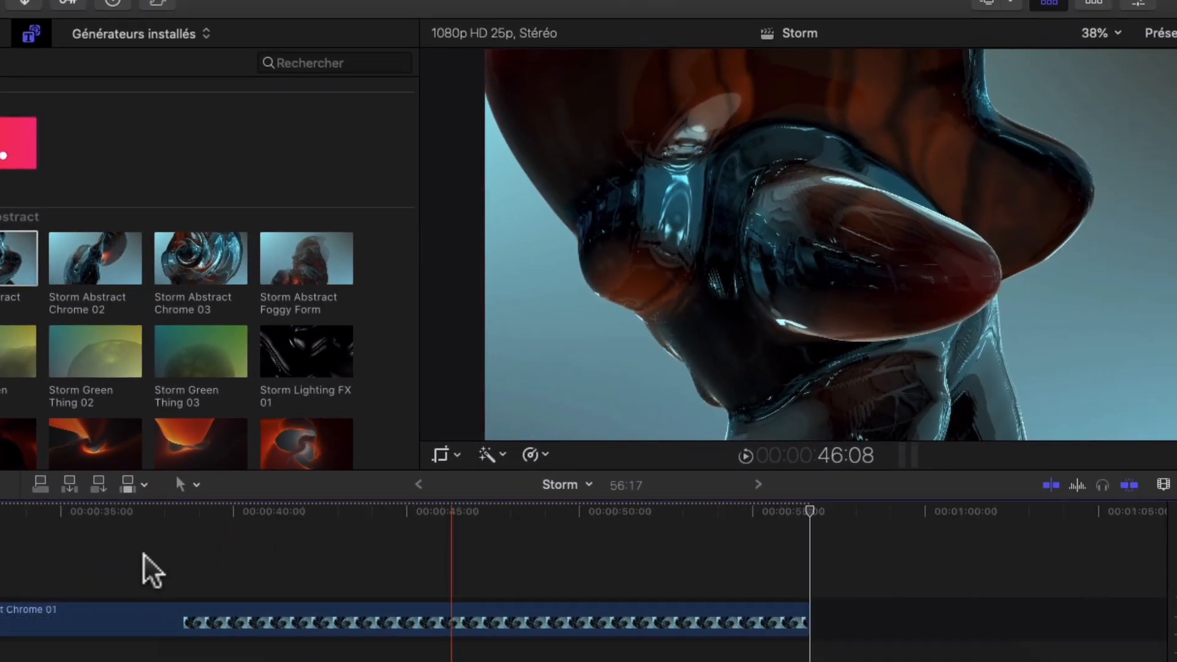
key("super+minus")
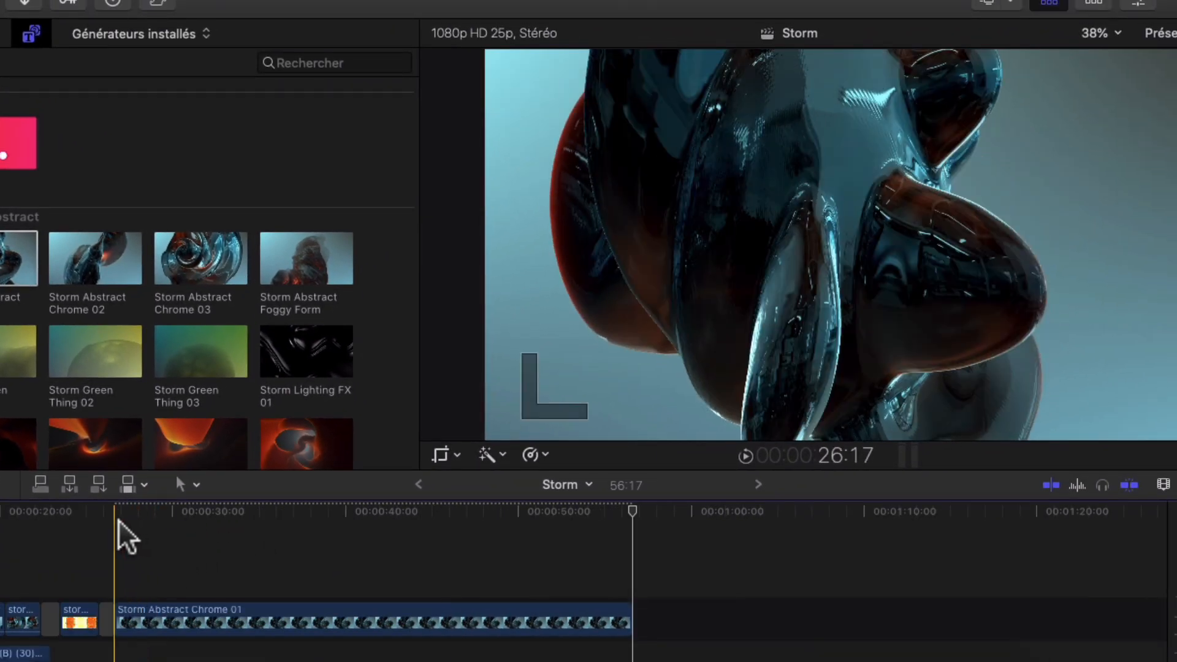
key("space")
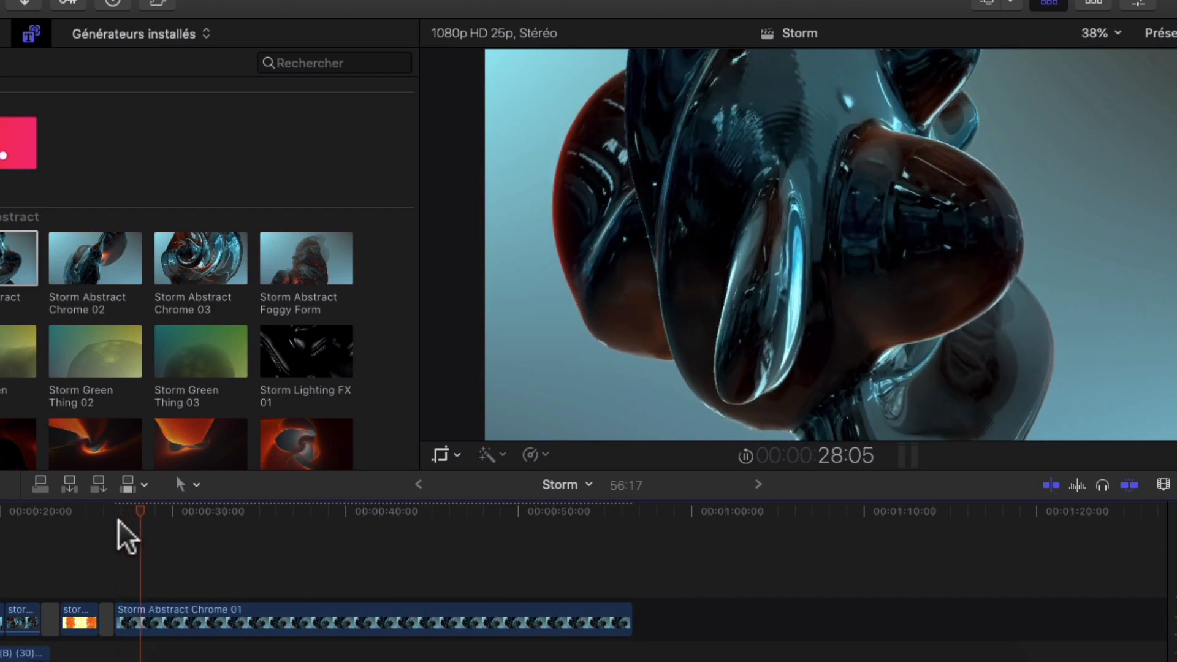
key("space")
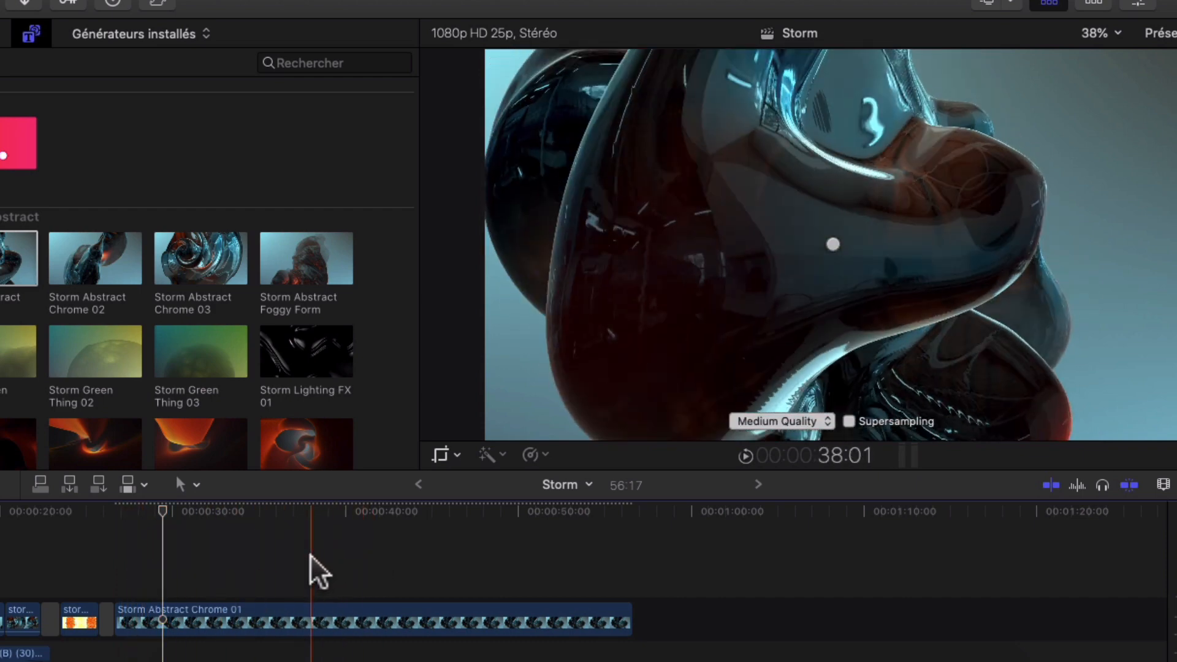
Step: Split the Storm Abstract Chrome 01 clip at about 33:10 and play the beginning of its first part
key("b")
left_click(246, 621)
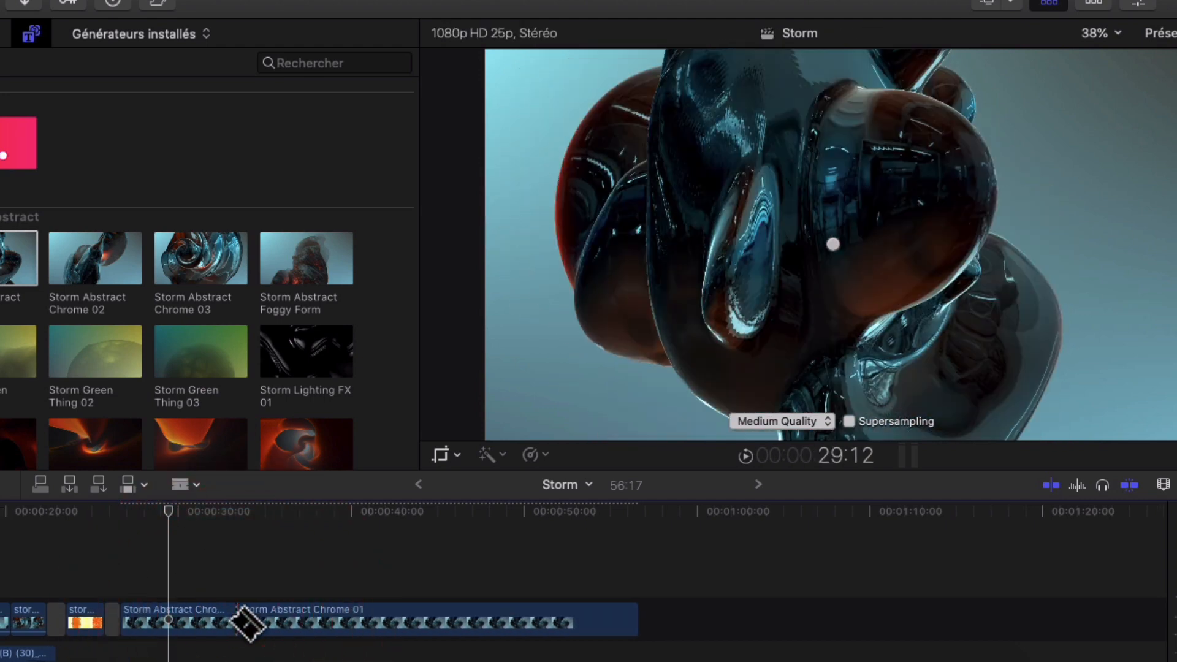
key("a")
key("space")
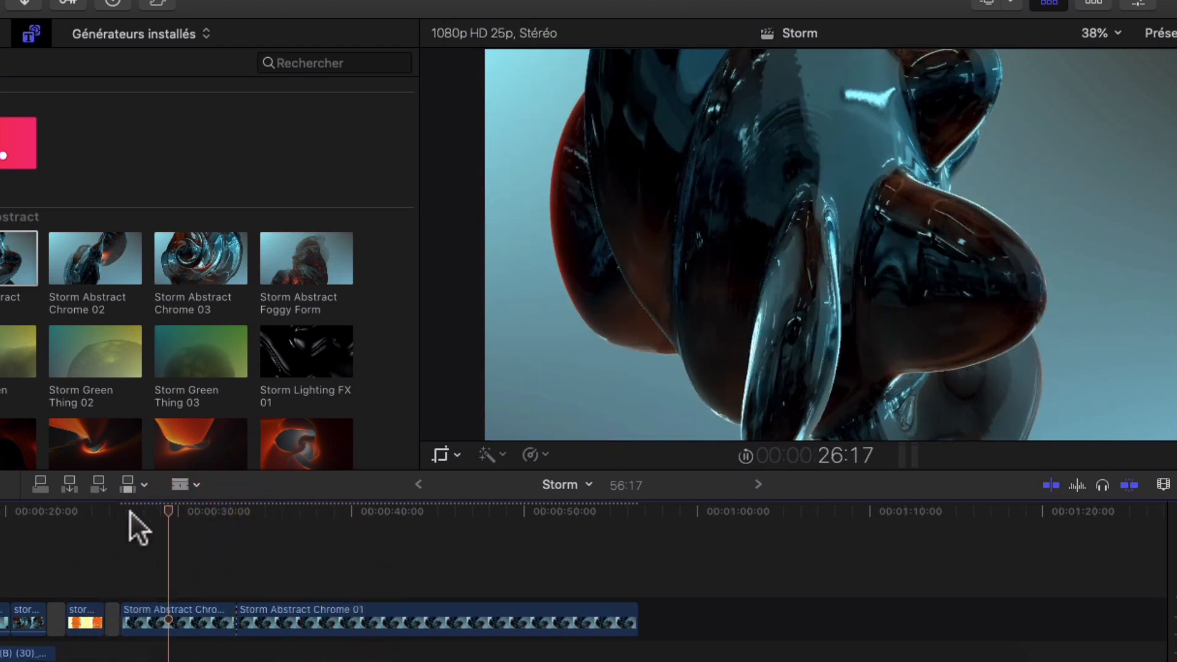
key("space")
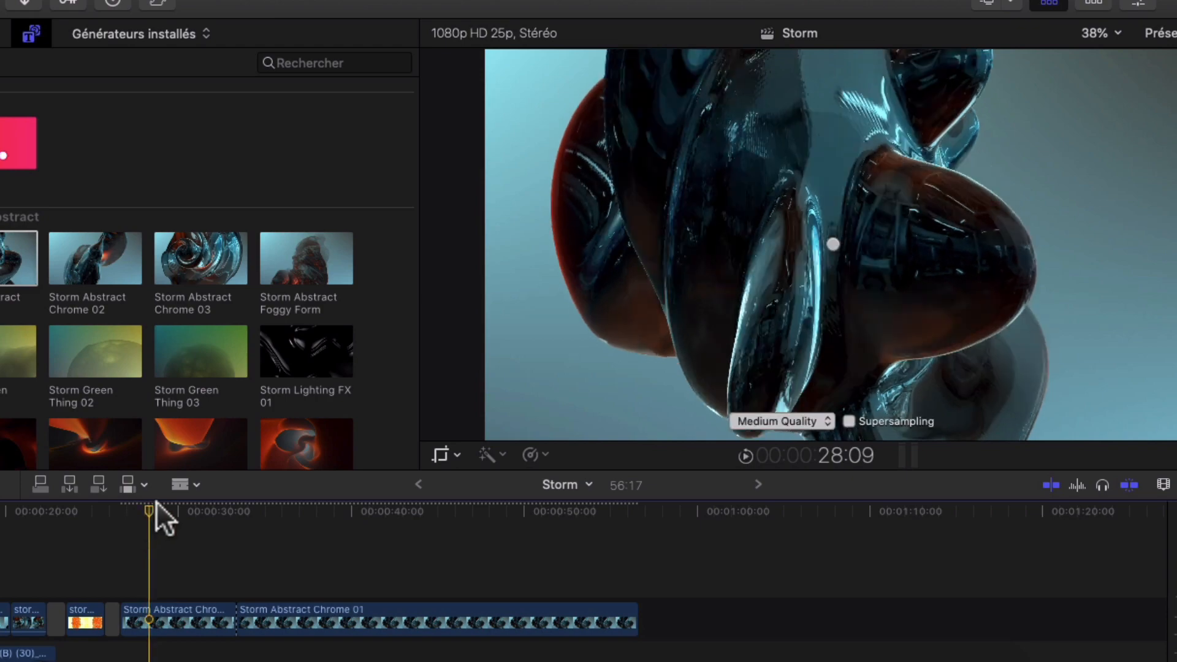
Step: Scrub the Storm Abstract Chrome 01 generator from its cut onward and remove that cut to rejoin the two parts
left_click(254, 538)
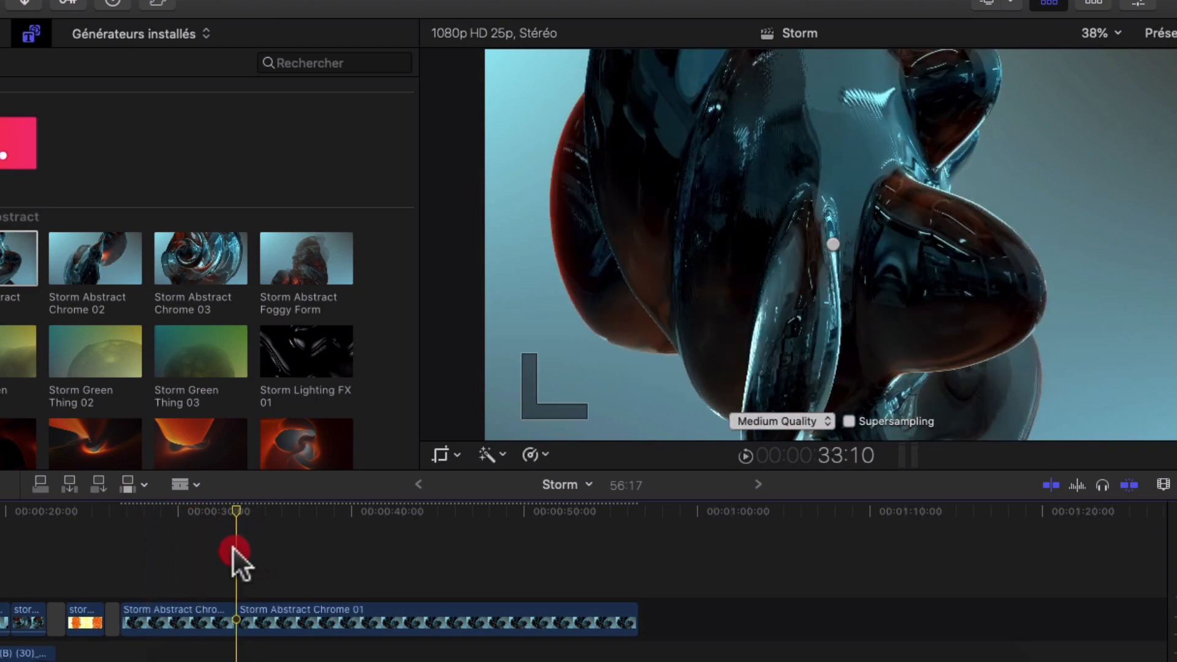
left_click_drag(233, 547, 551, 598)
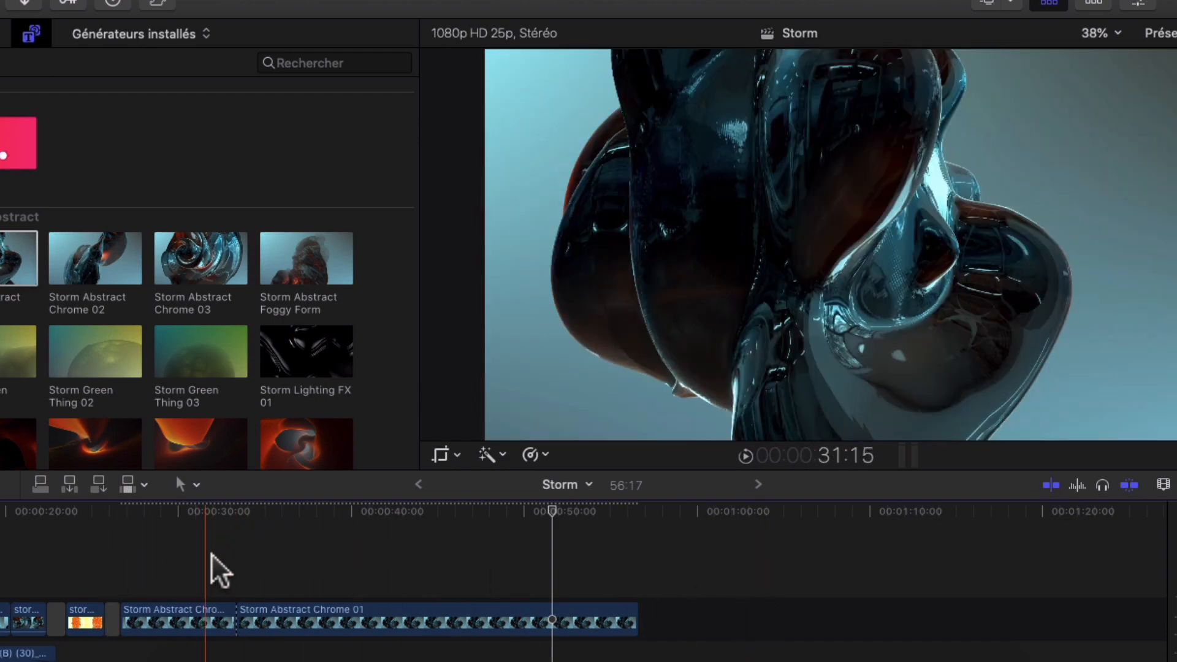
key("Delete")
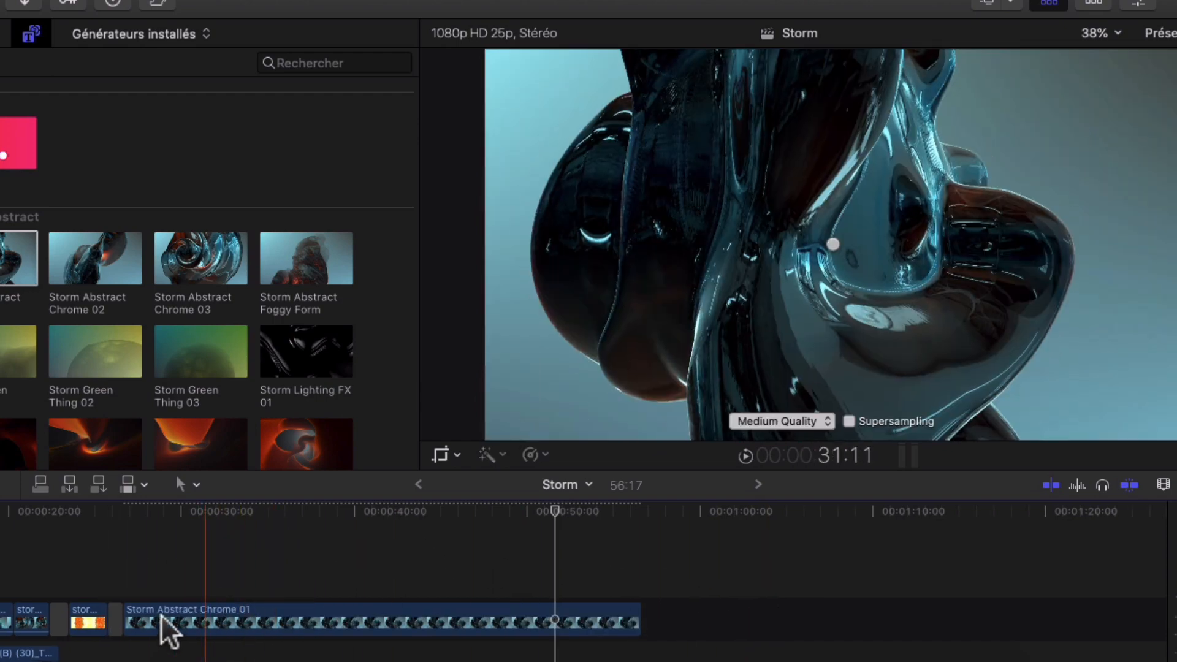
Step: View the project's export destinations and remove the Storm Abstract Chrome 01 clip from the end of the timeline
left_click(246, 620)
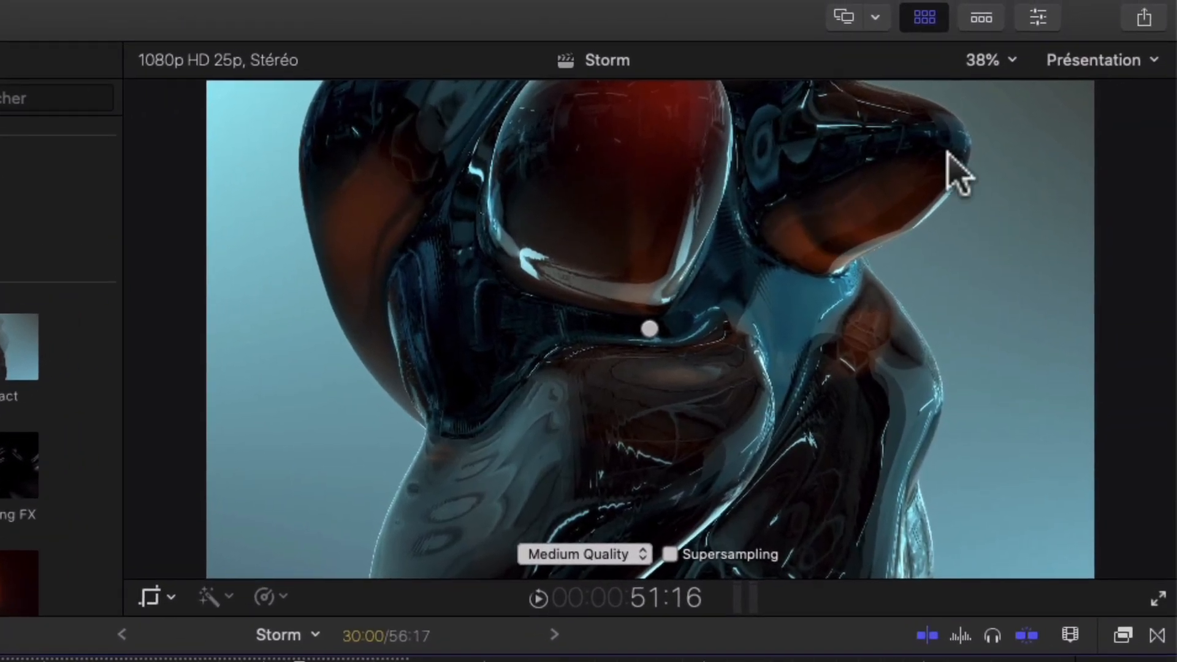
left_click(1142, 16)
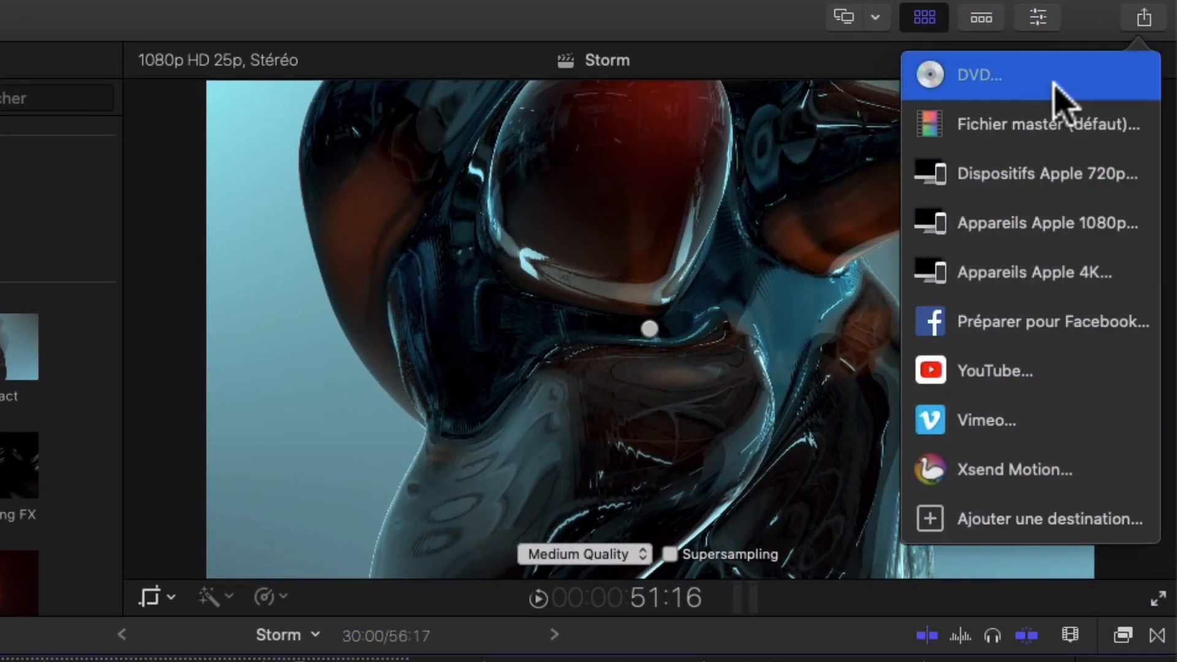
left_click(181, 273)
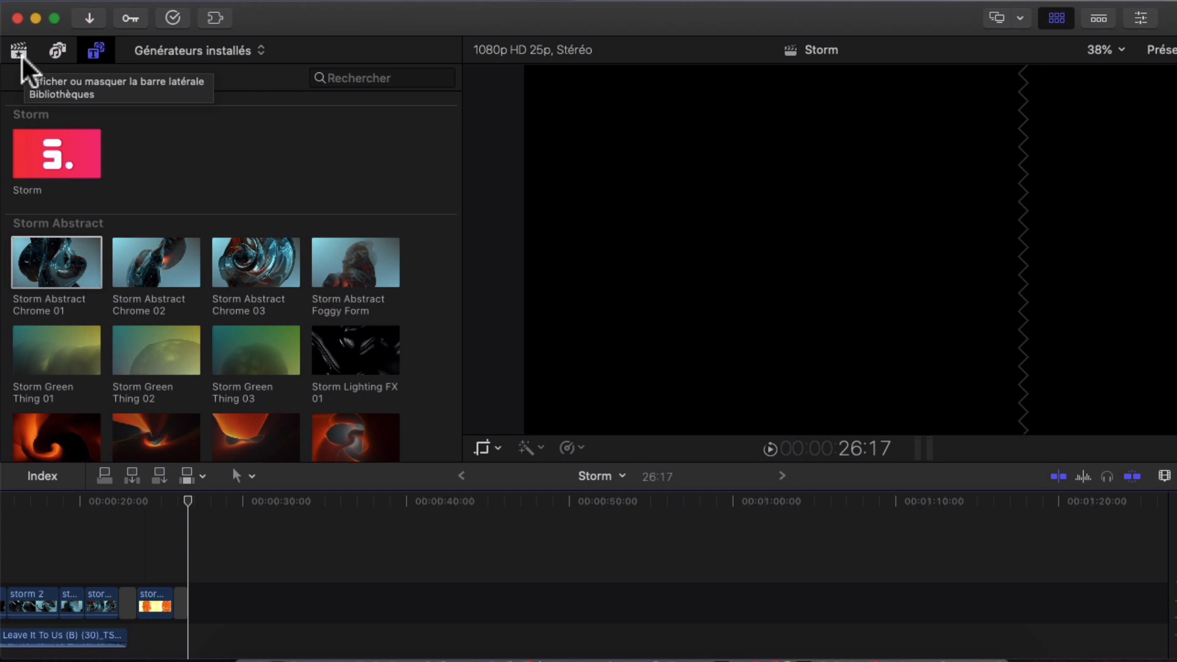
Step: Show the media library and display the speed retiming of the storm 01 clip in the timeline
left_click(21, 52)
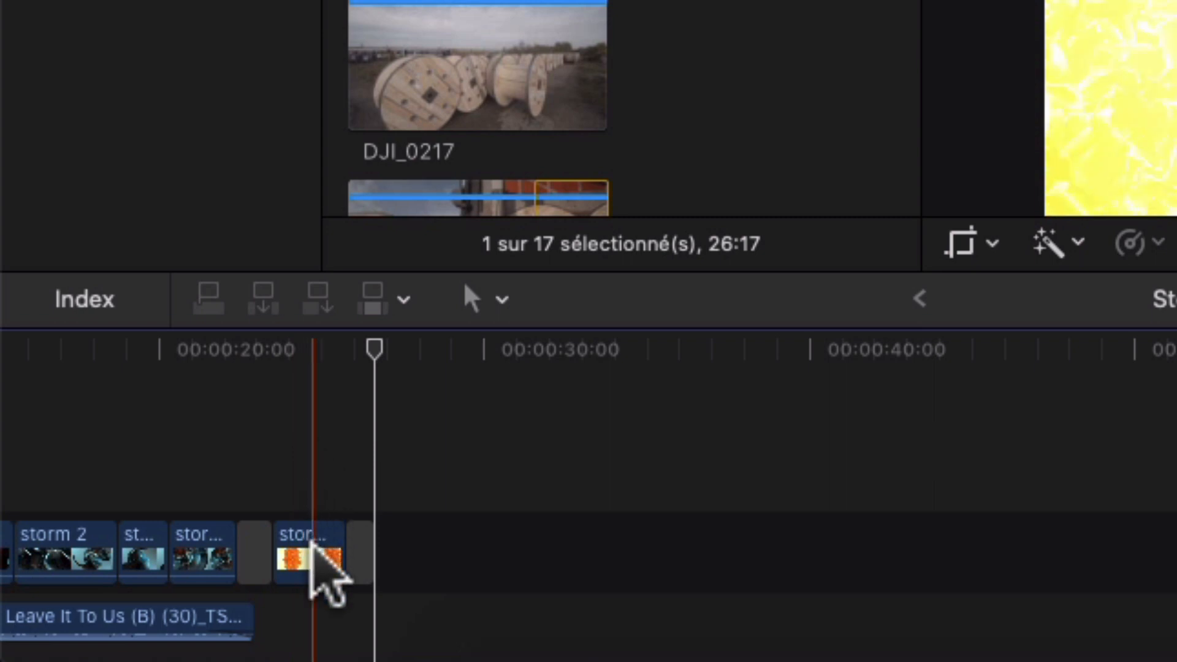
left_click(312, 545)
key("super+equal")
key("super+equal")
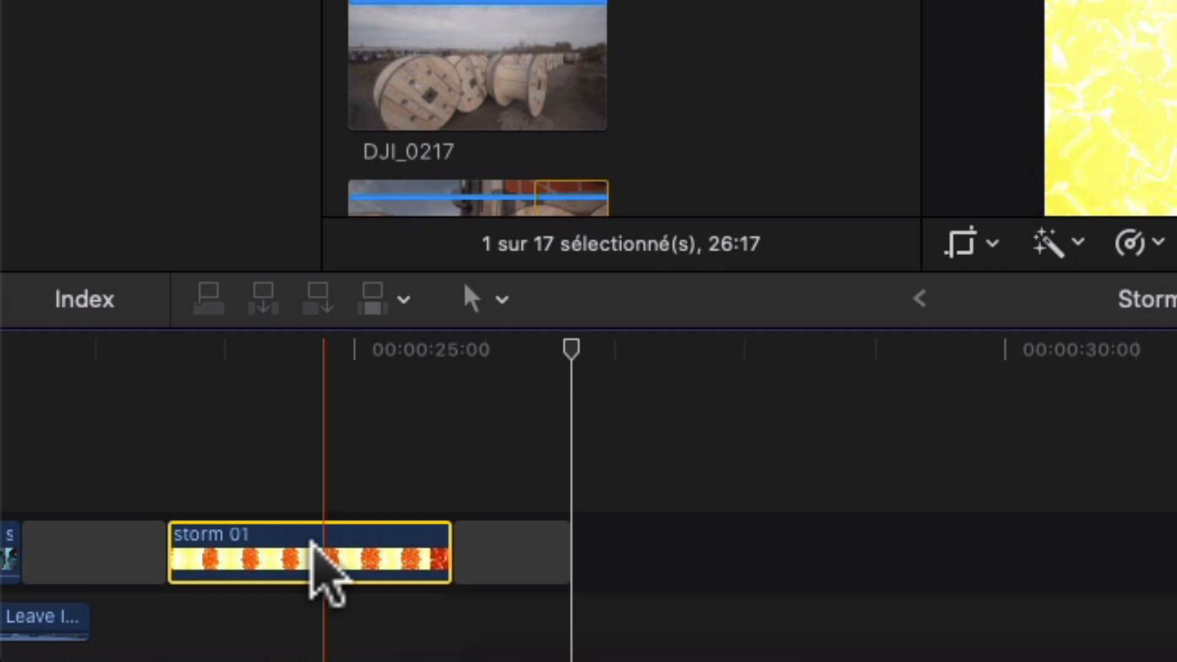
key("super+r")
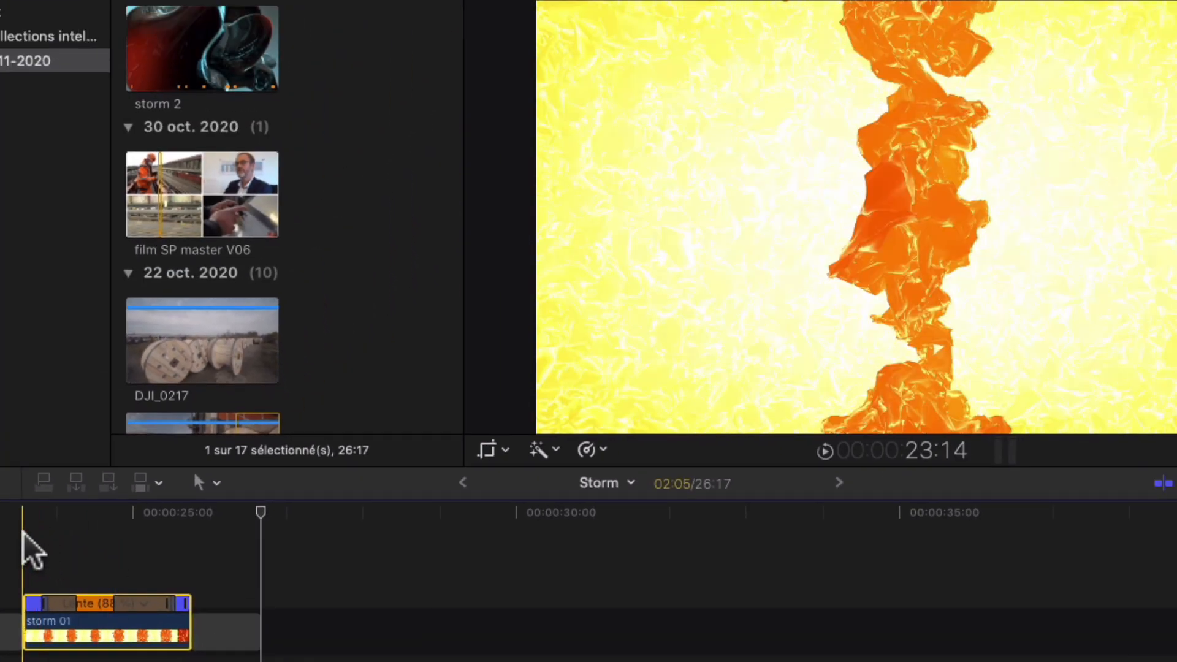
Step: Play the storm 01 clip from its start to view its speed changes
left_click(23, 532)
key("space")
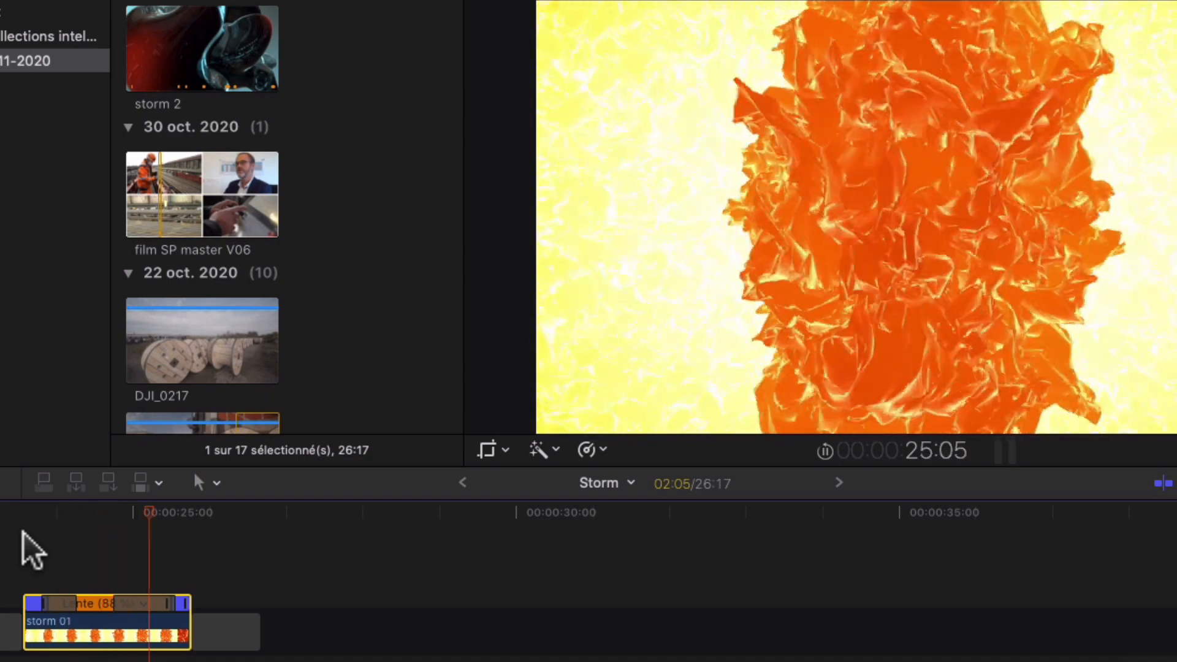
key("space")
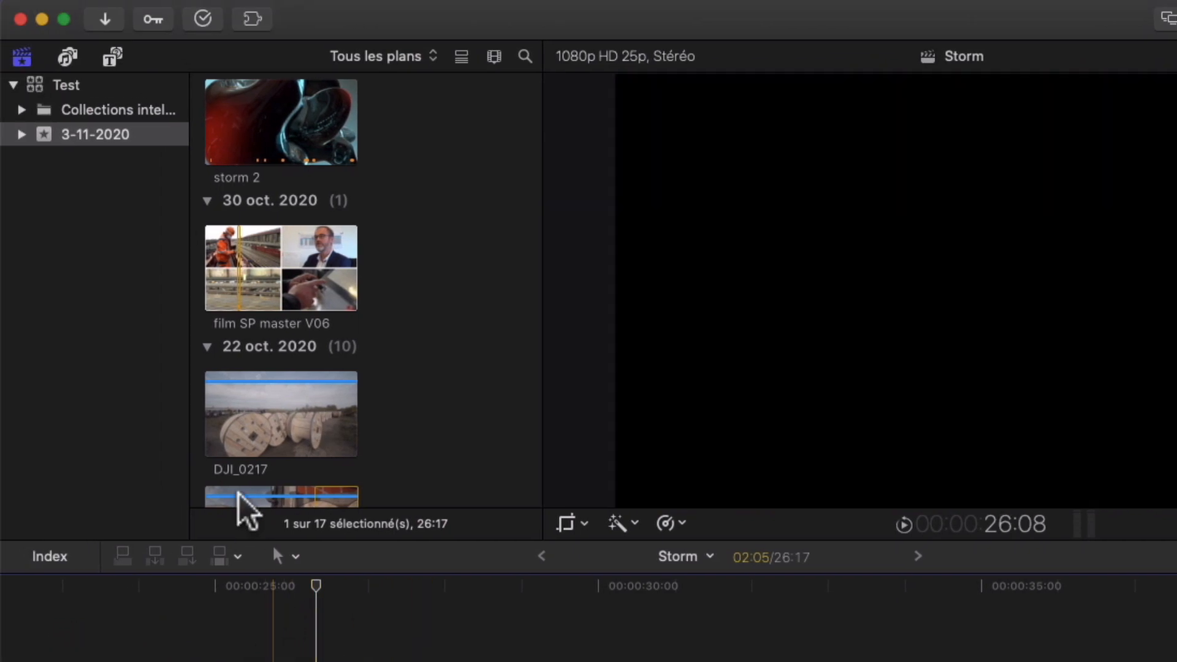
Step: Find the storm 2 clip under 3 nov. 2020 in the media library and append it to the timeline
scroll(321, 361, "up", 3)
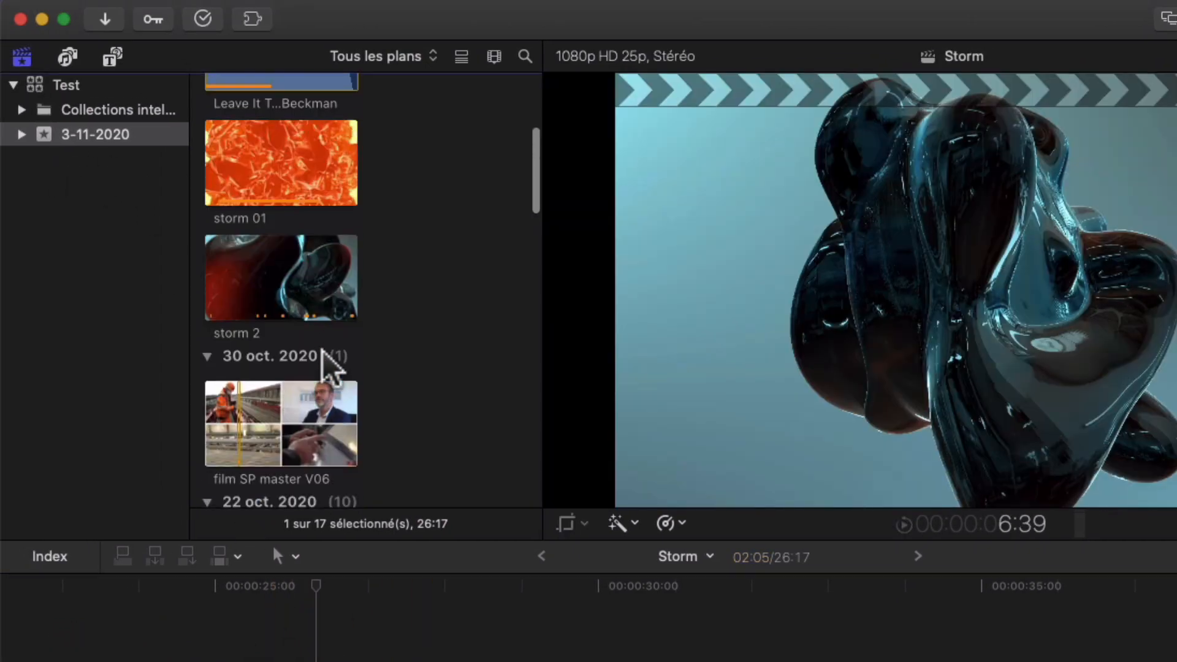
scroll(323, 352, "up", 4)
scroll(323, 352, "down", 3)
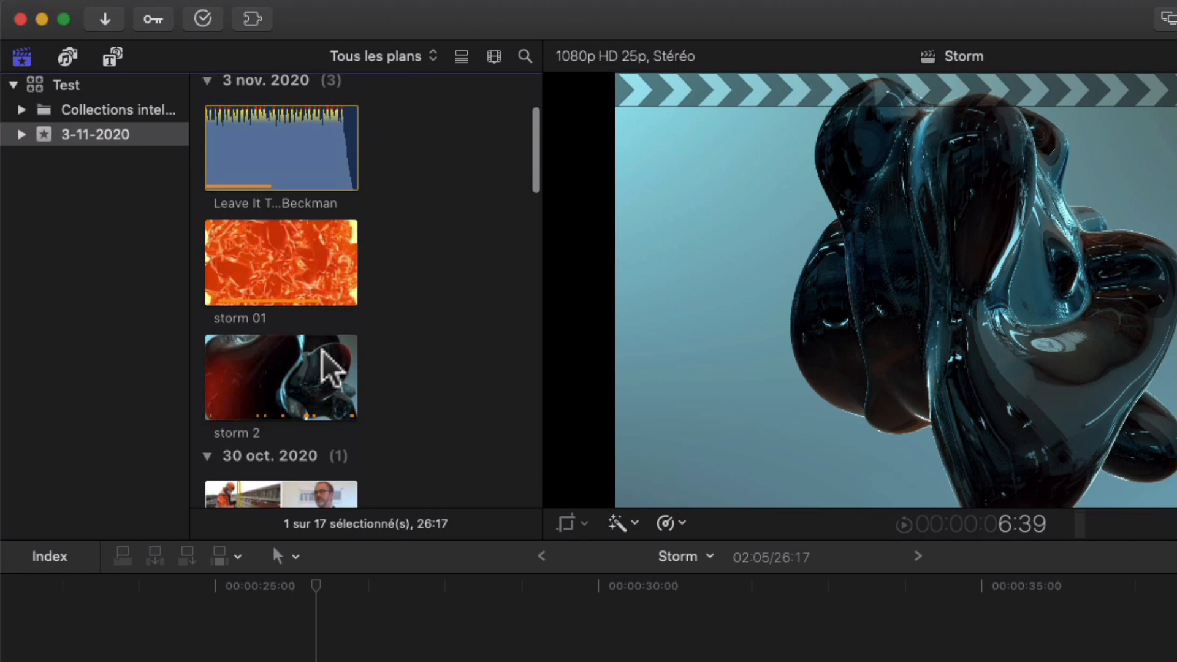
left_click(282, 381)
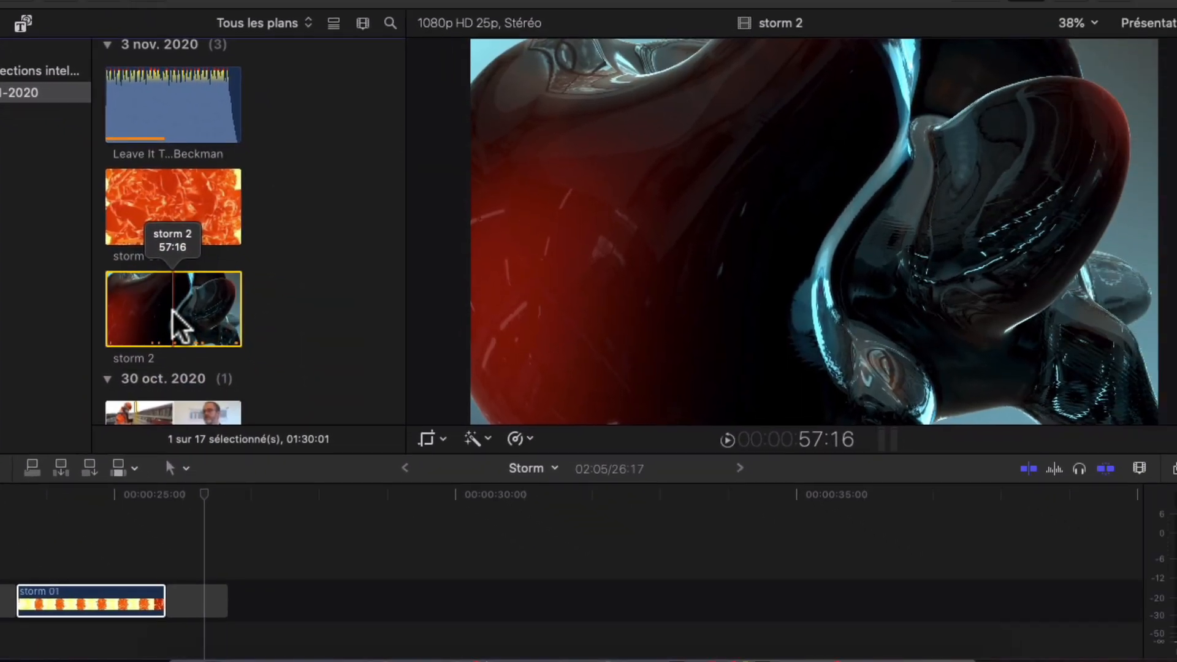
key("e")
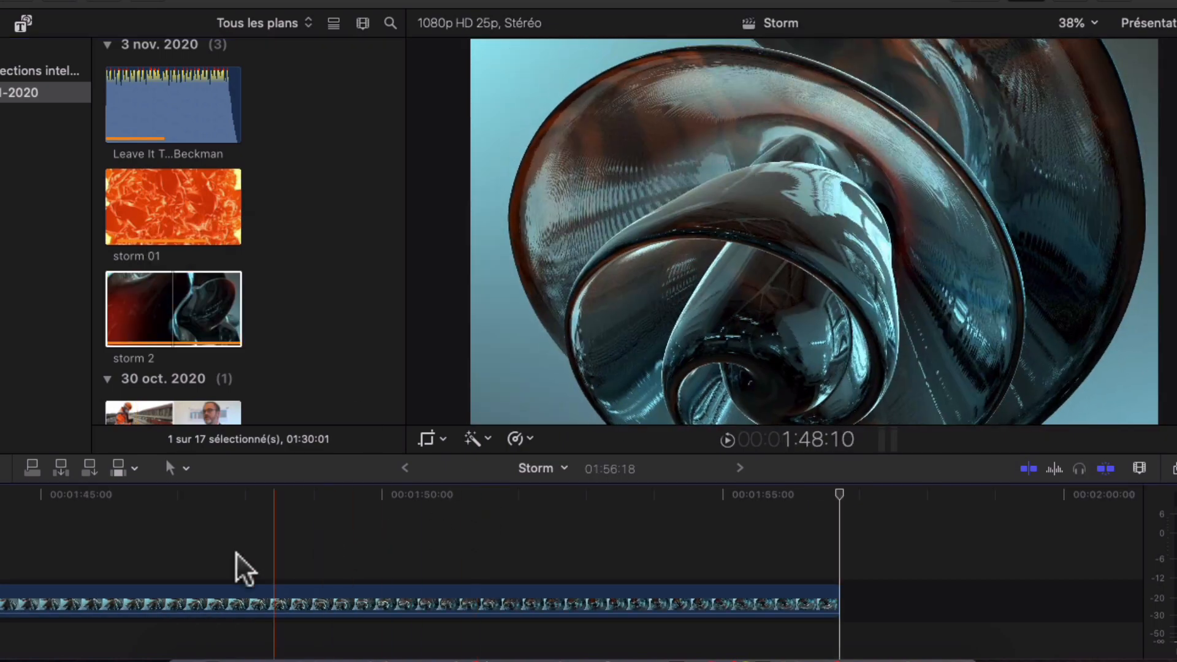
Step: Examine the full length of the storm 2 clip at the end of the timeline
scroll(341, 585, "left", 6)
scroll(341, 585, "left", 3)
scroll(341, 586, "up", 2)
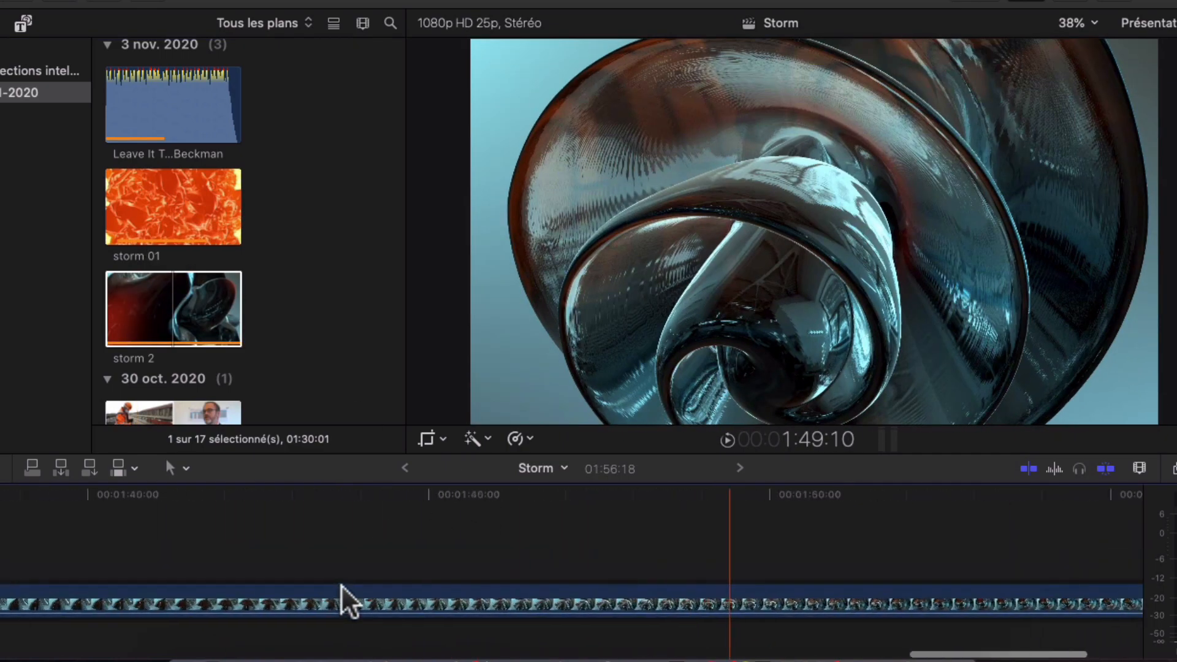
key("super+minus")
key("super+minus")
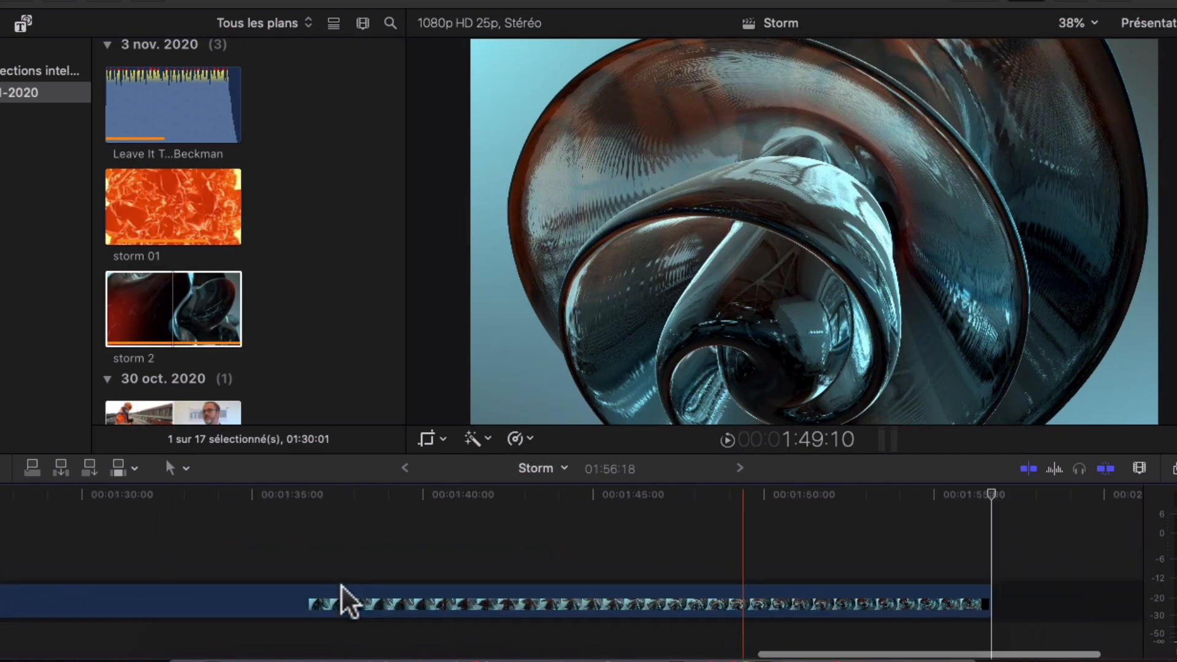
scroll(341, 585, "left", 6)
scroll(341, 585, "down", 2)
scroll(341, 586, "left", 2)
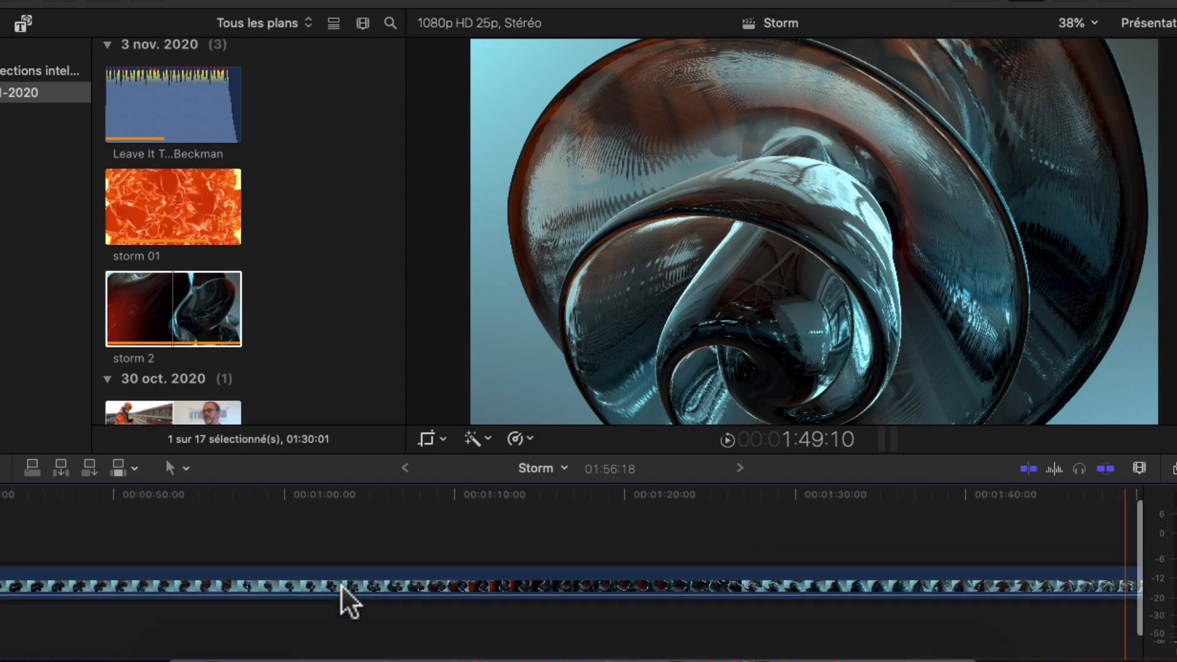
key("super+minus")
key("super+minus")
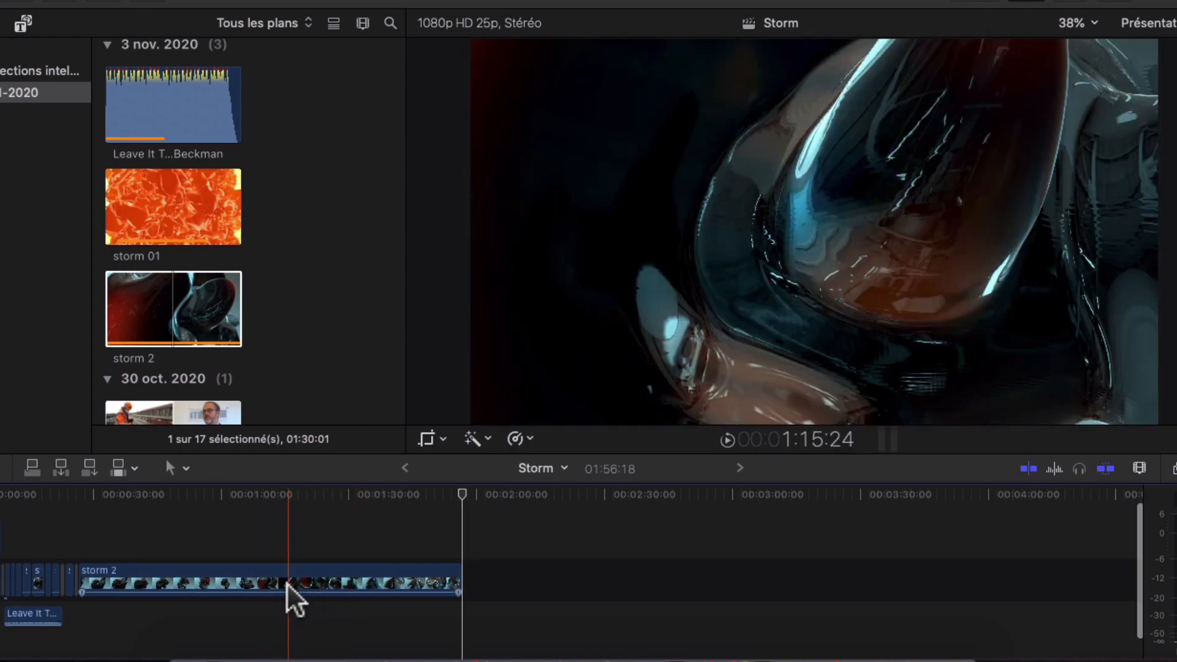
Step: Play the edited storm 2 sequence with its music from about 8:11 in the timeline
scroll(286, 582, "up", 1)
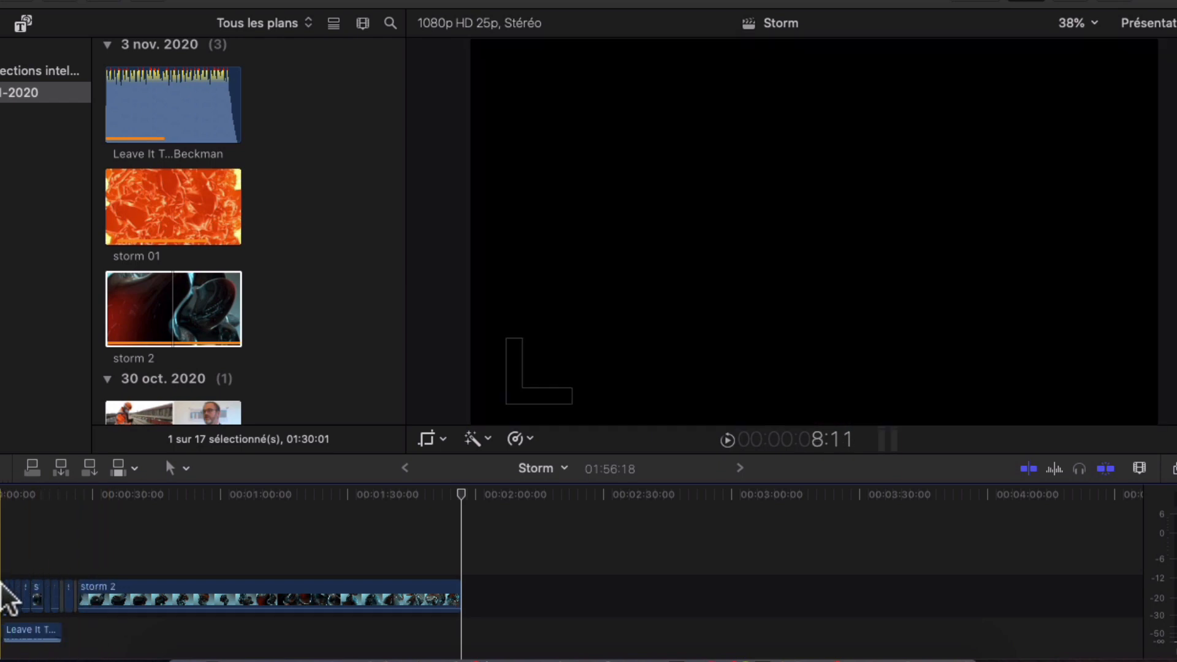
key("space")
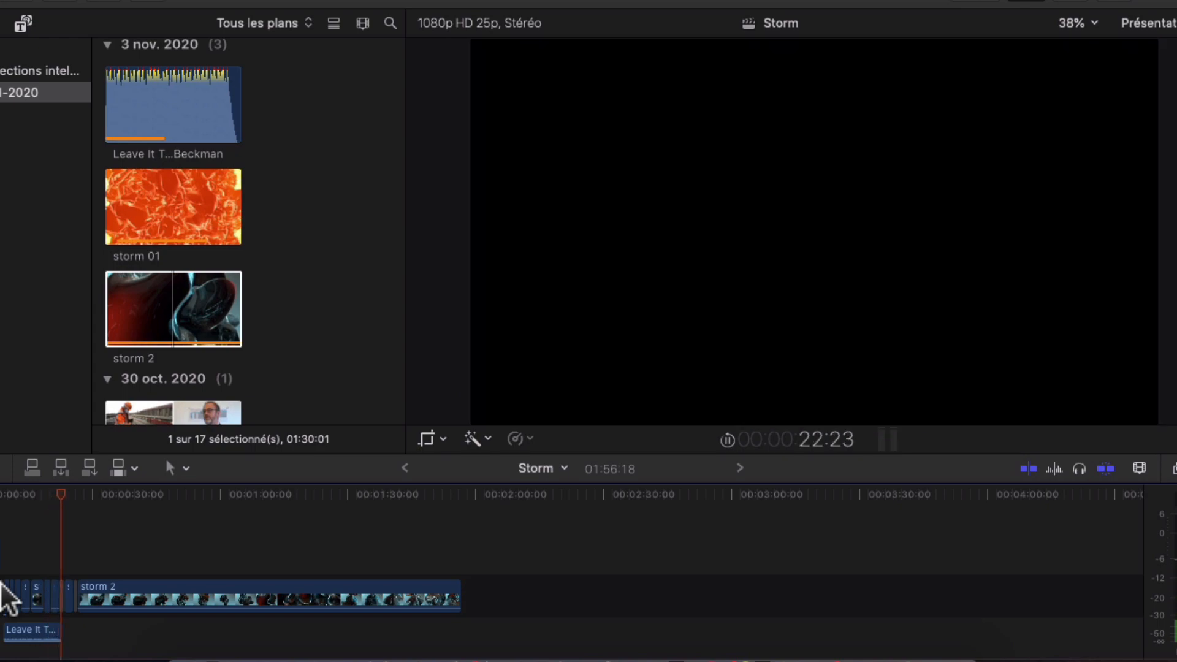
key("space")
Step: Delete the long storm 2 clip from the end of the timeline and return to the installed Yanobox Storm generators
left_click(190, 610)
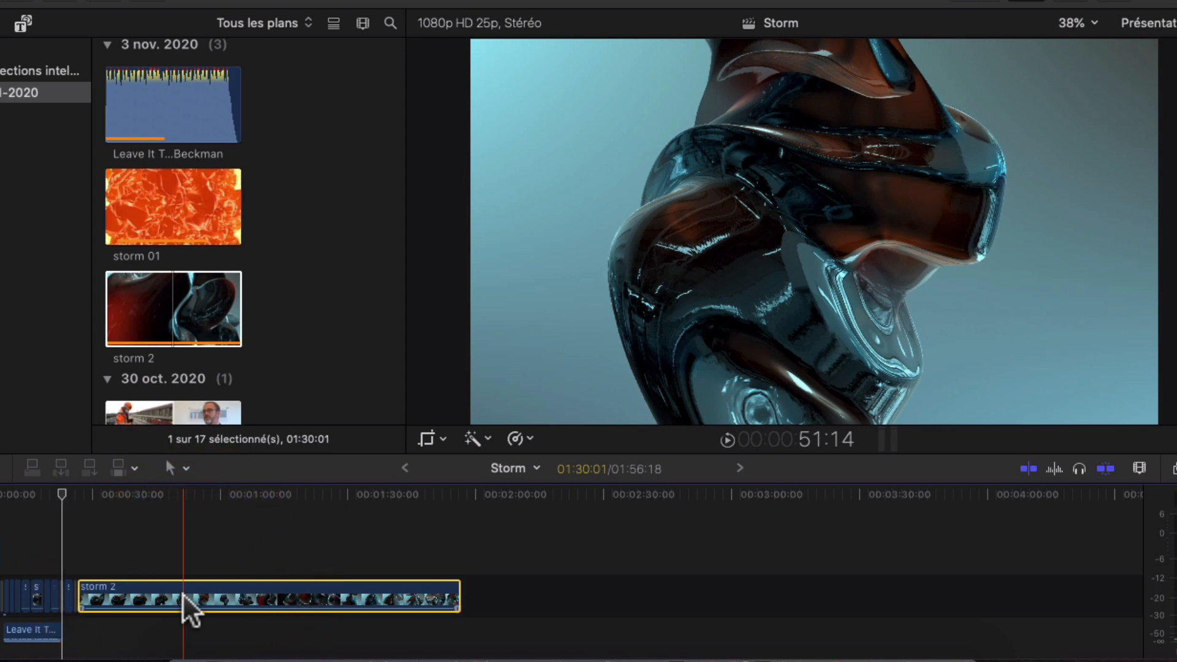
key("Delete")
left_click(218, 43)
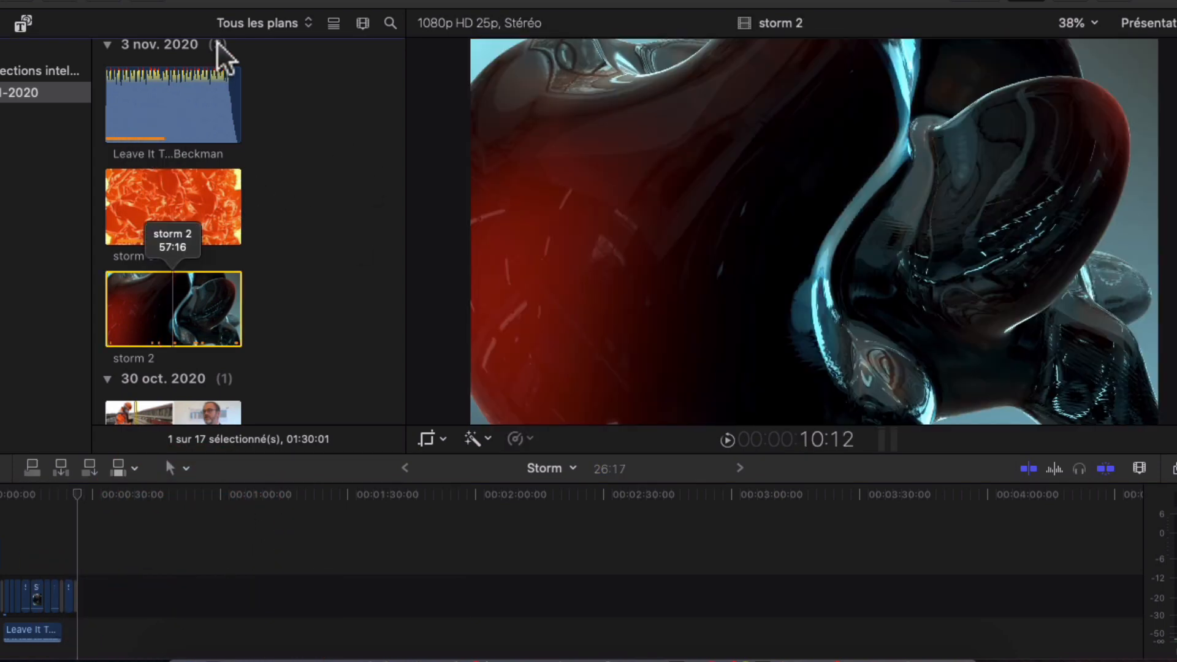
left_click(18, 28)
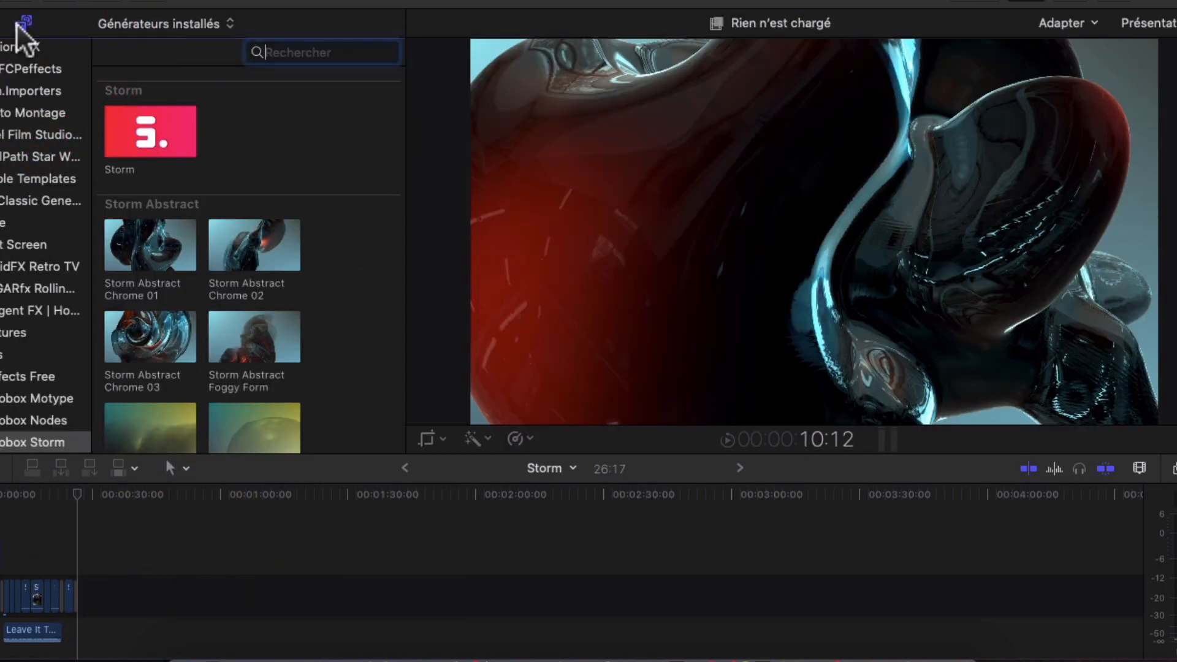
Step: Find the Storm Chrome Curl Twist 03 generator in the Yanobox Storm collection and append it to the end of the timeline
scroll(286, 270, "down", 10)
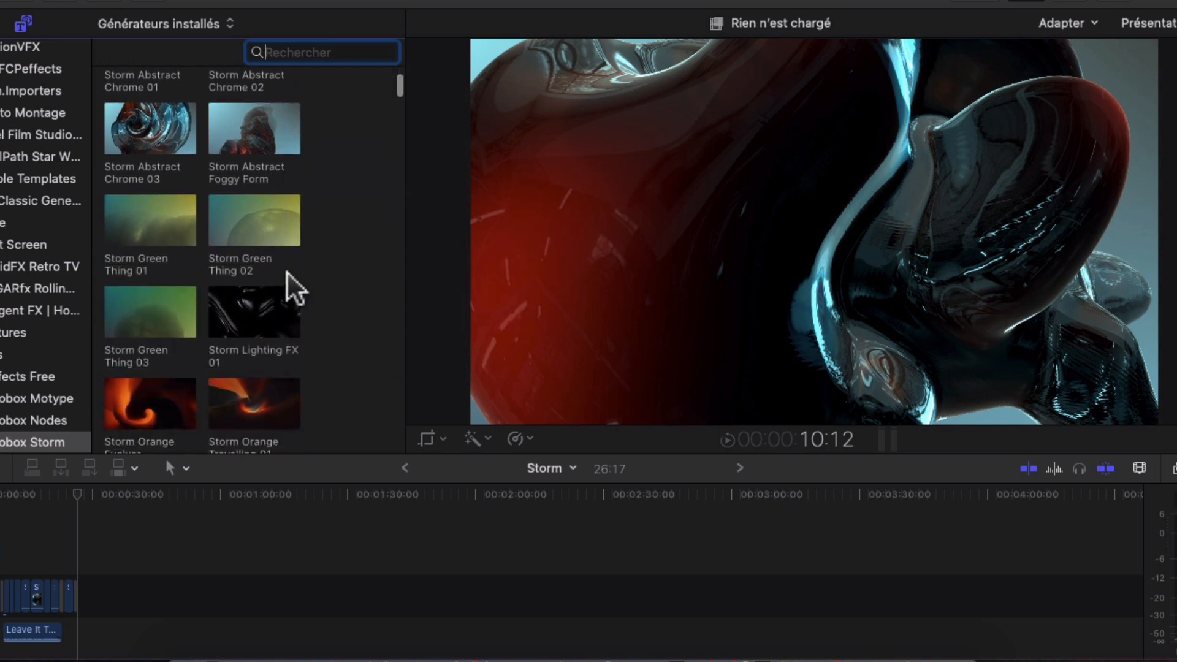
scroll(287, 274, "down", 15)
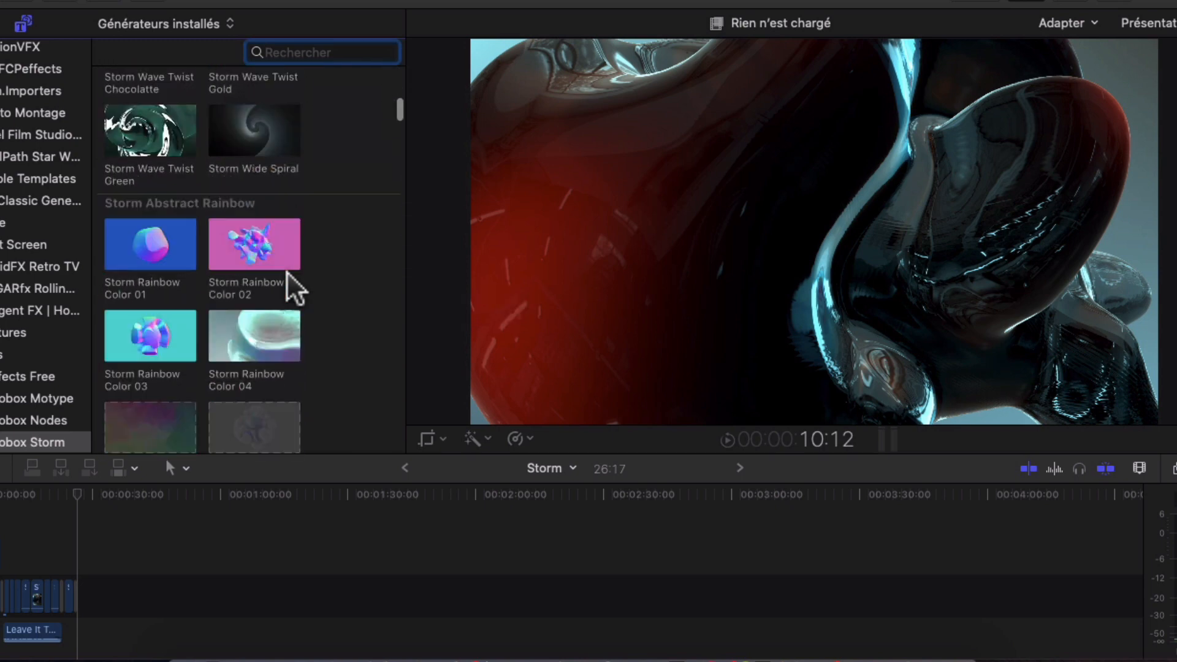
scroll(286, 271, "down", 15)
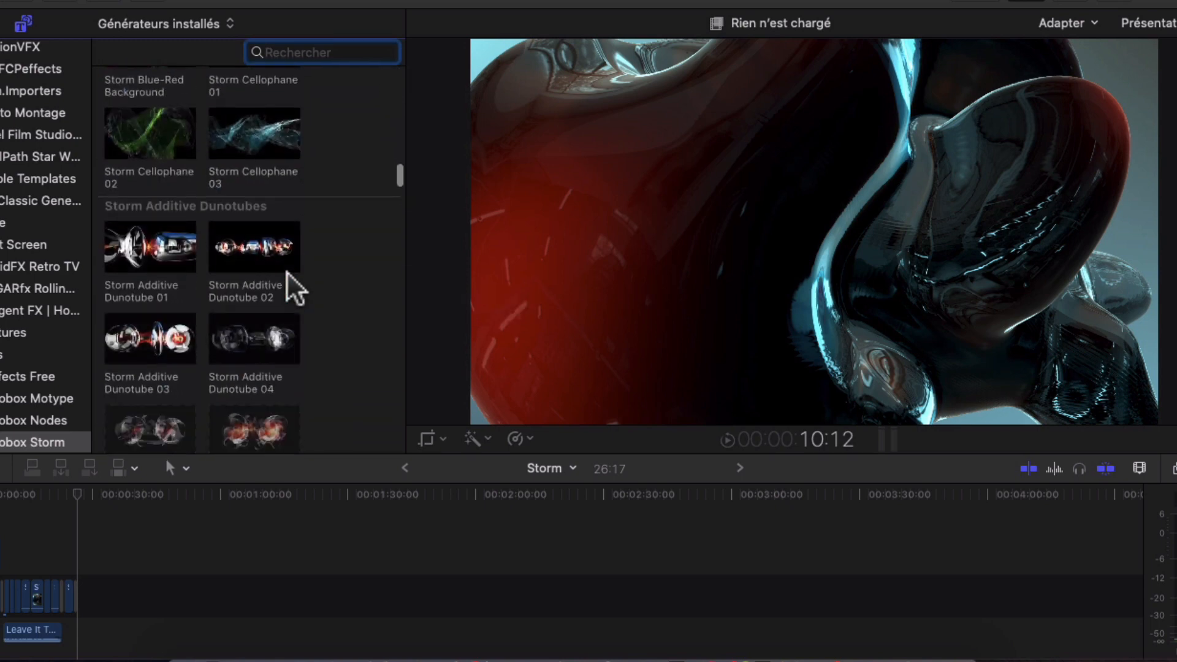
scroll(285, 271, "down", 5)
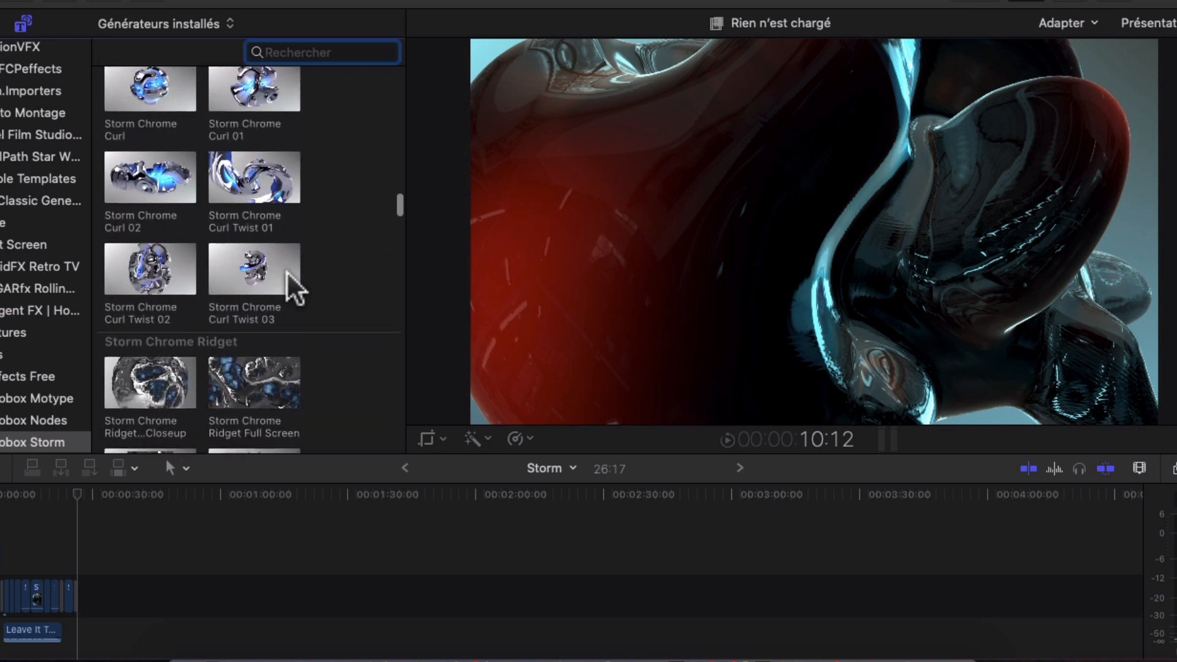
left_click(247, 236)
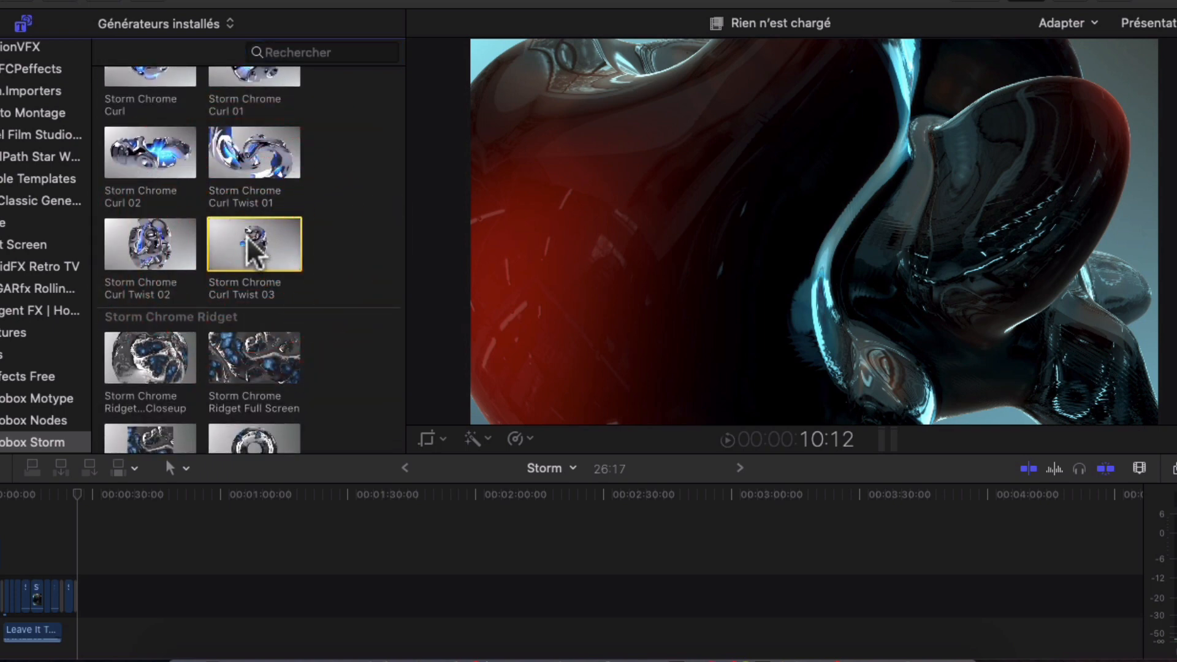
key("e")
key("super+equal")
key("super+equal")
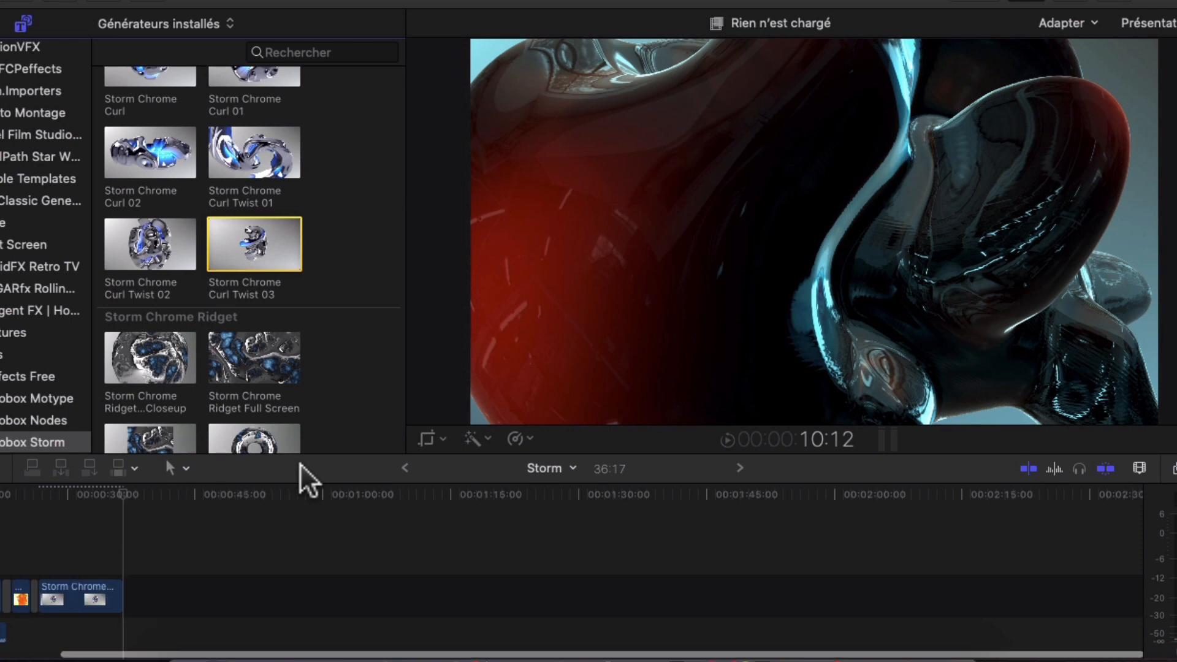
Step: Play the beginning of the Storm Chrome Curl Twist 03 clip from its start at 26:17
left_click(139, 518)
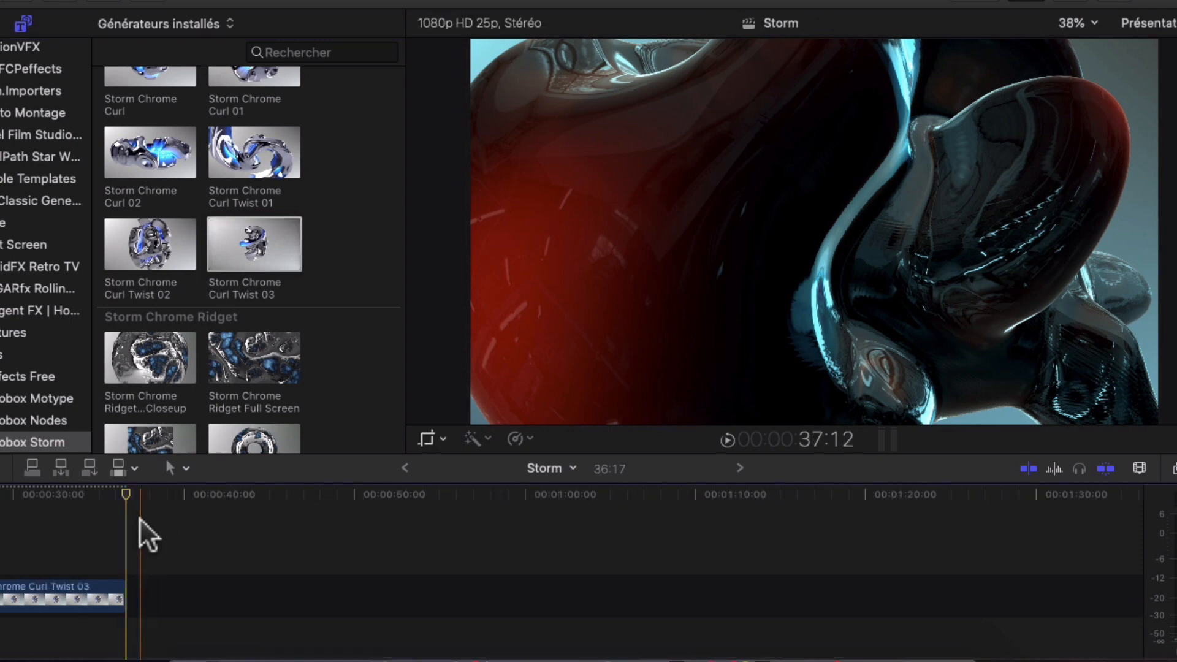
scroll(139, 517, "left", 5)
left_click(223, 496)
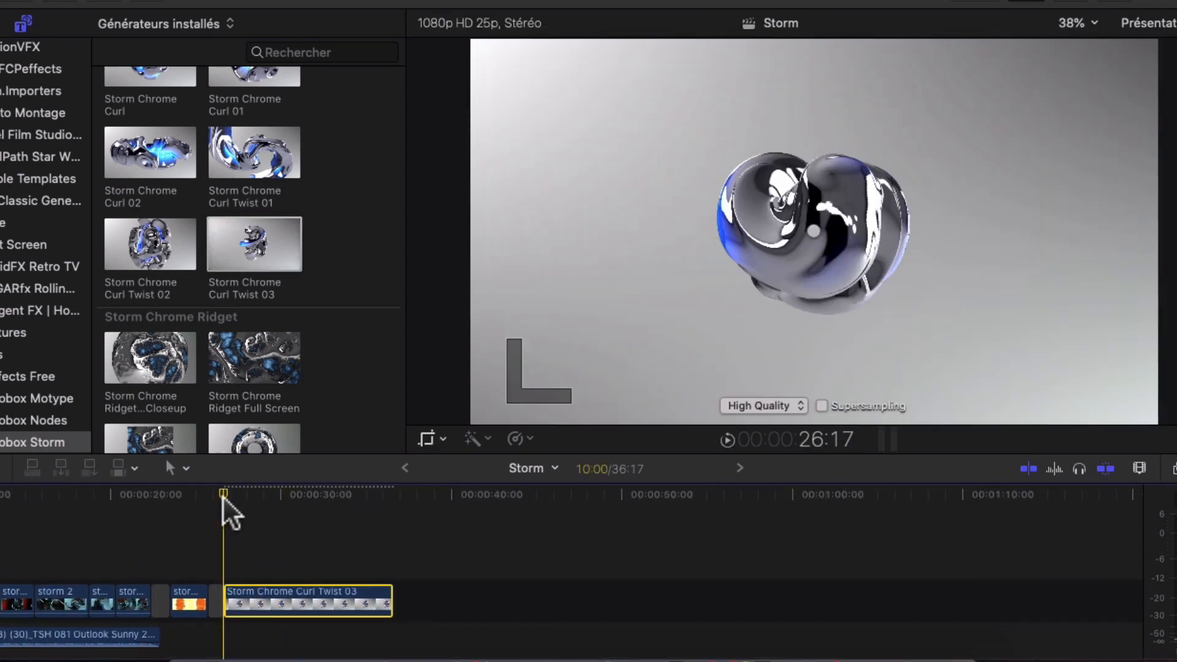
key("space")
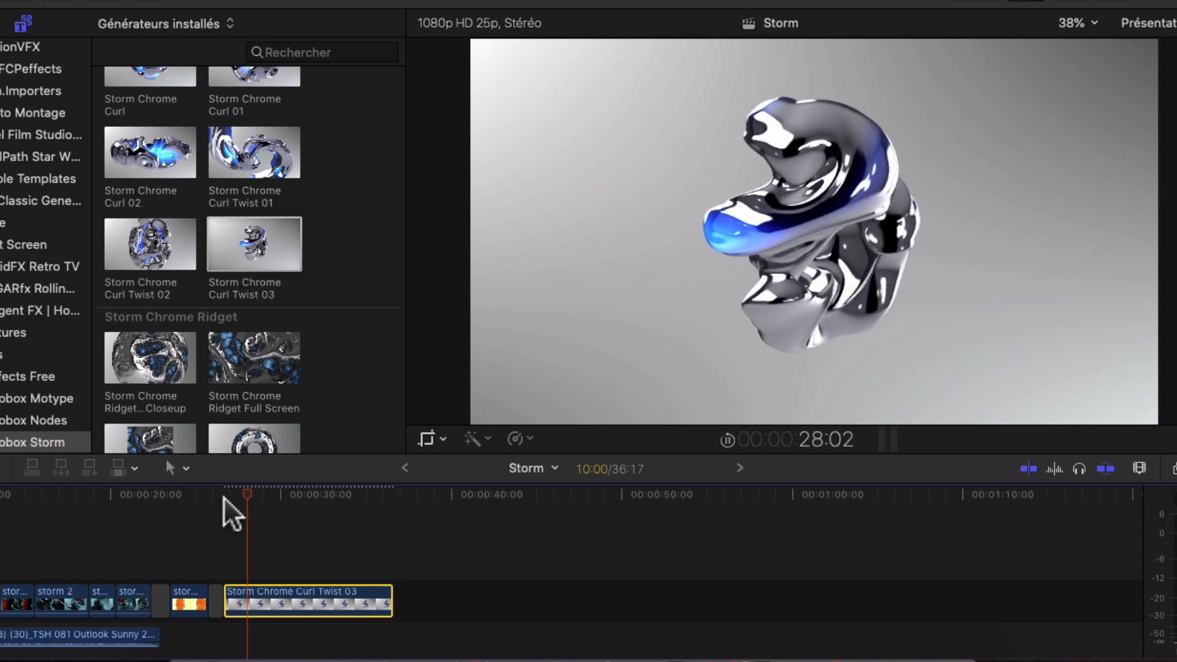
key("space")
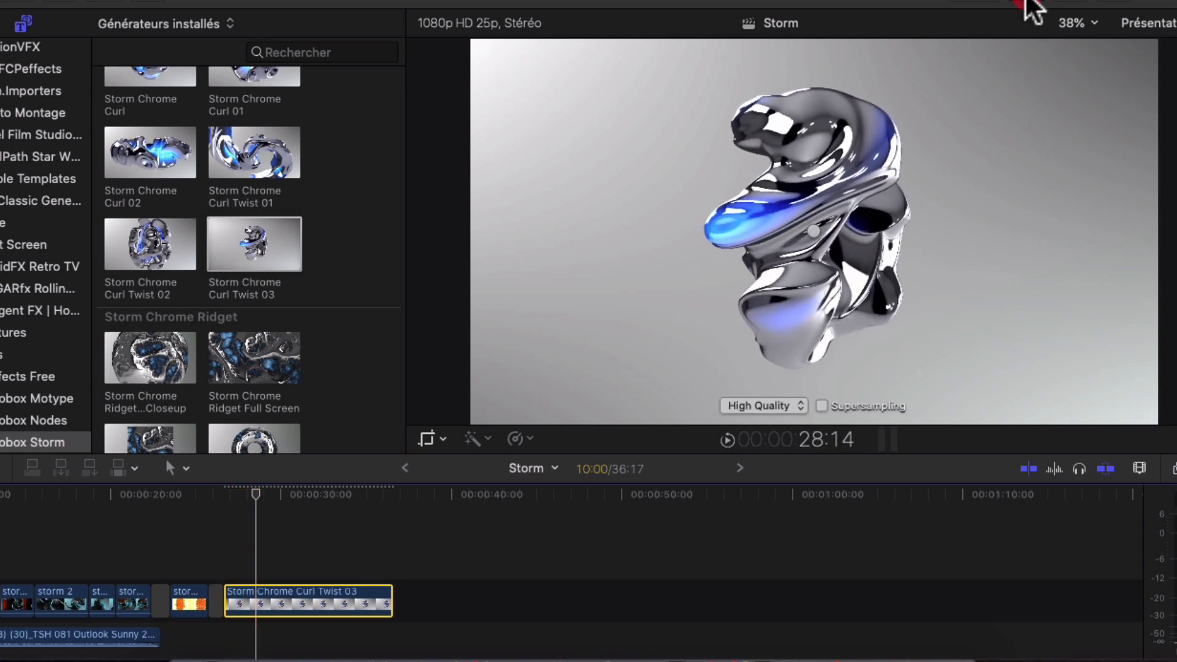
Step: Hide the media browser and show the inspector for the Storm Chrome Curl Twist 03 clip
left_click(1024, 4)
left_click(1118, 2)
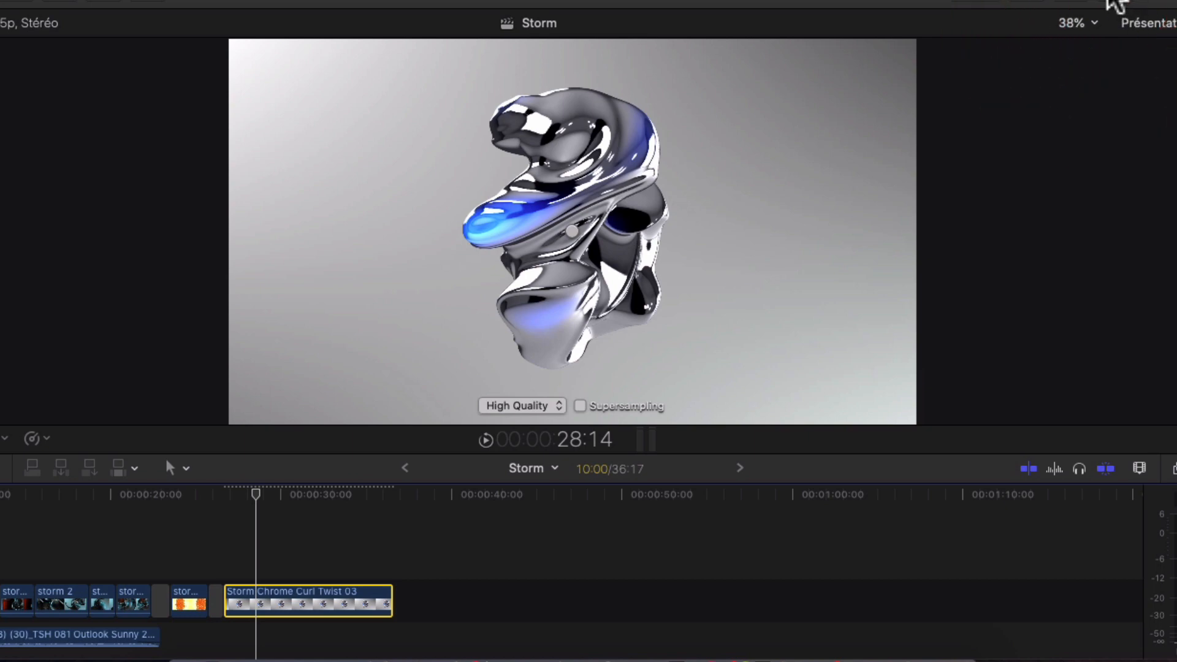
left_click(1117, 3)
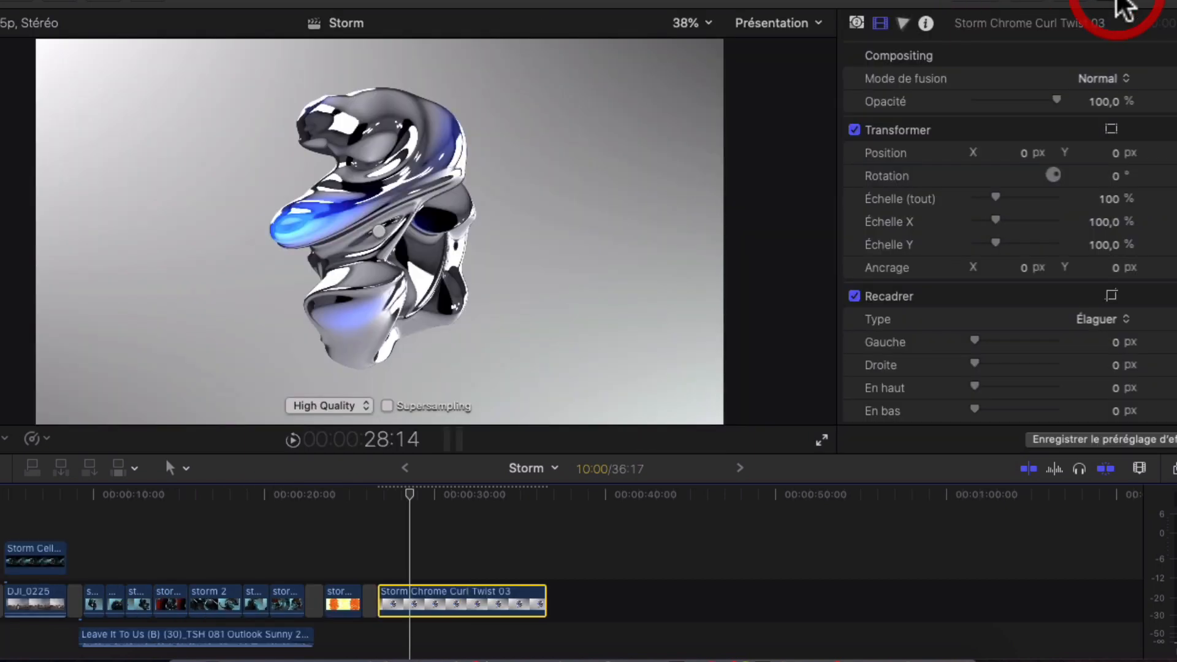
left_click(1120, 4)
left_click(1121, 4)
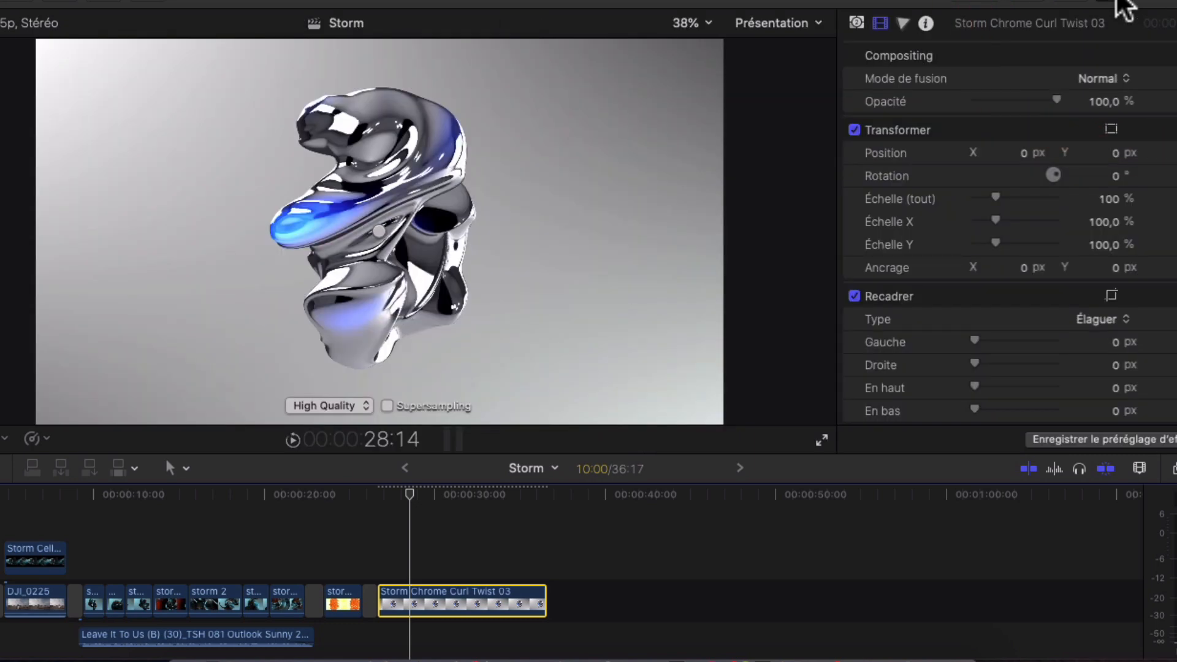
Step: Replay the chrome animation from 26:17 to about 29:11 with the inspector open
left_click(380, 495)
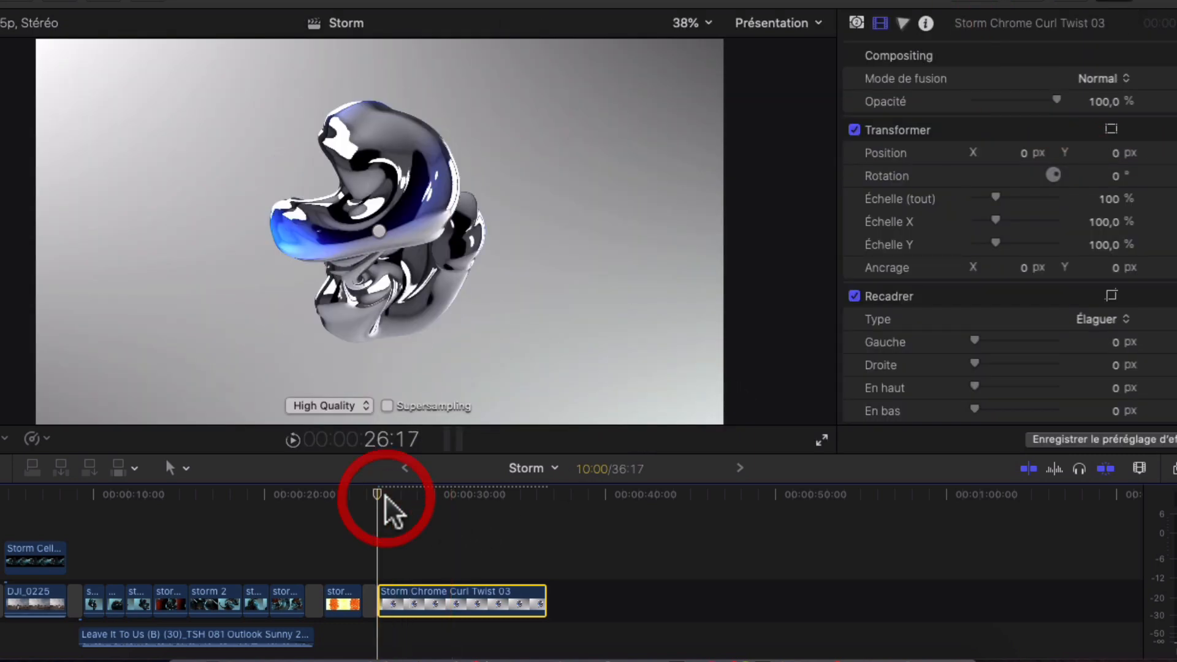
key("space")
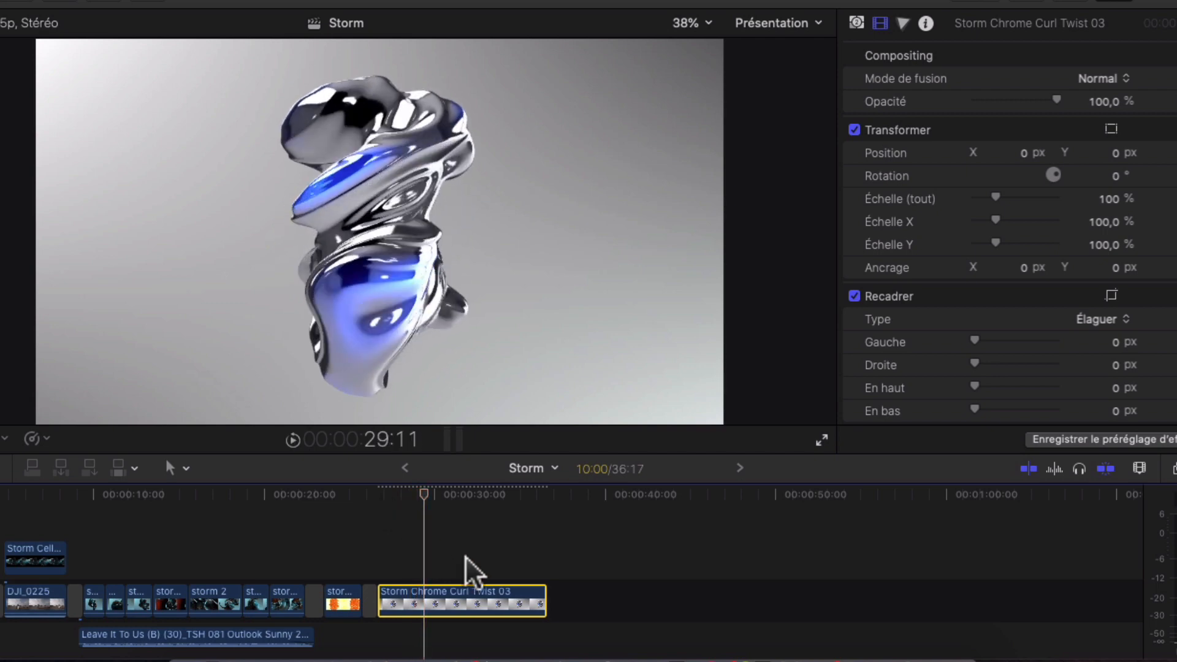
key("space")
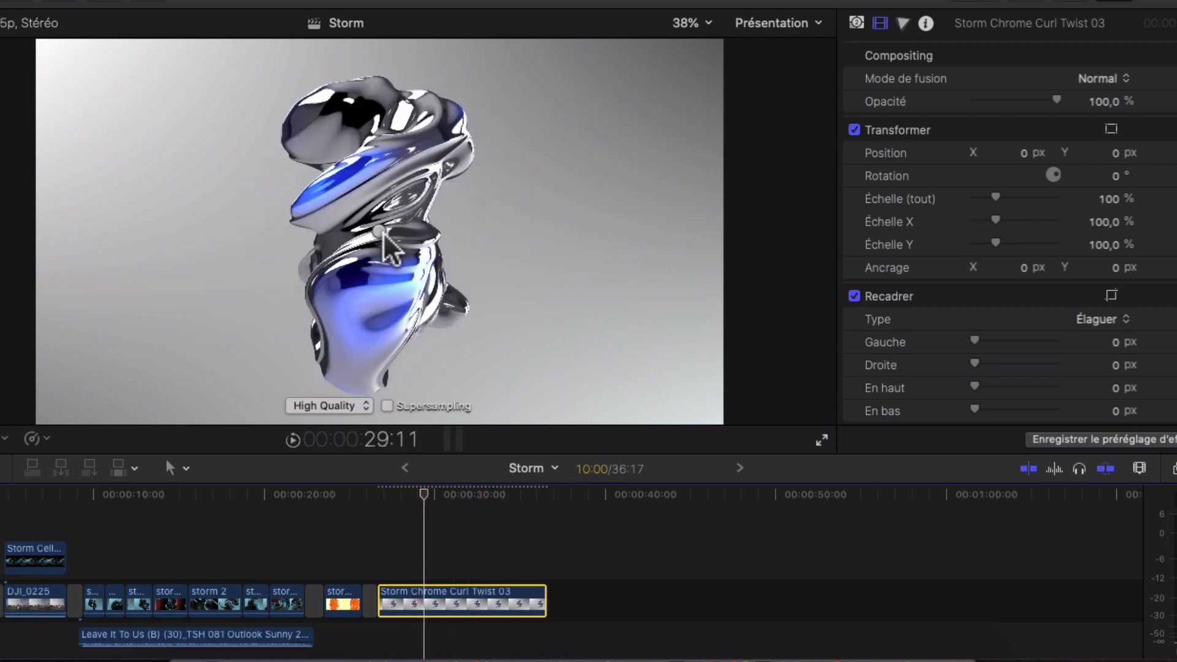
Step: Reorient the chrome shape directly in the viewer at 31:02 and play the clip from its start at 26:17
left_click(452, 497)
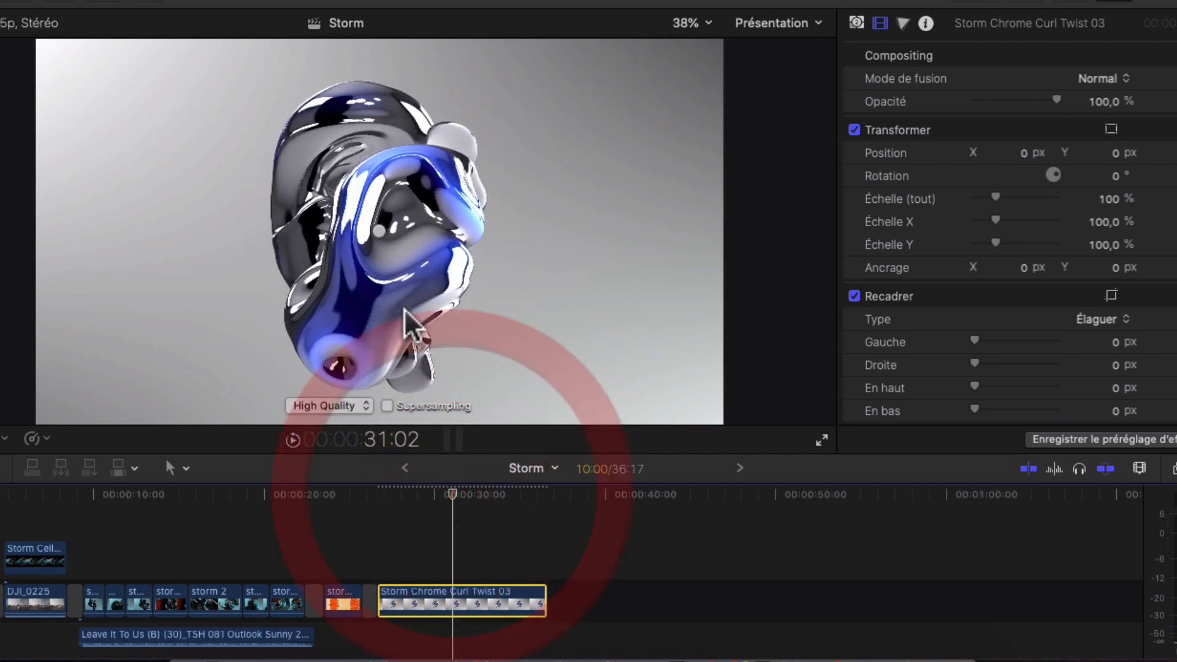
mouse_move(319, 239)
left_mouse_down()
mouse_move(329, 258)
mouse_move(414, 251)
mouse_move(432, 237)
mouse_move(389, 204)
mouse_move(320, 184)
mouse_move(403, 274)
mouse_move(318, 536)
left_mouse_up()
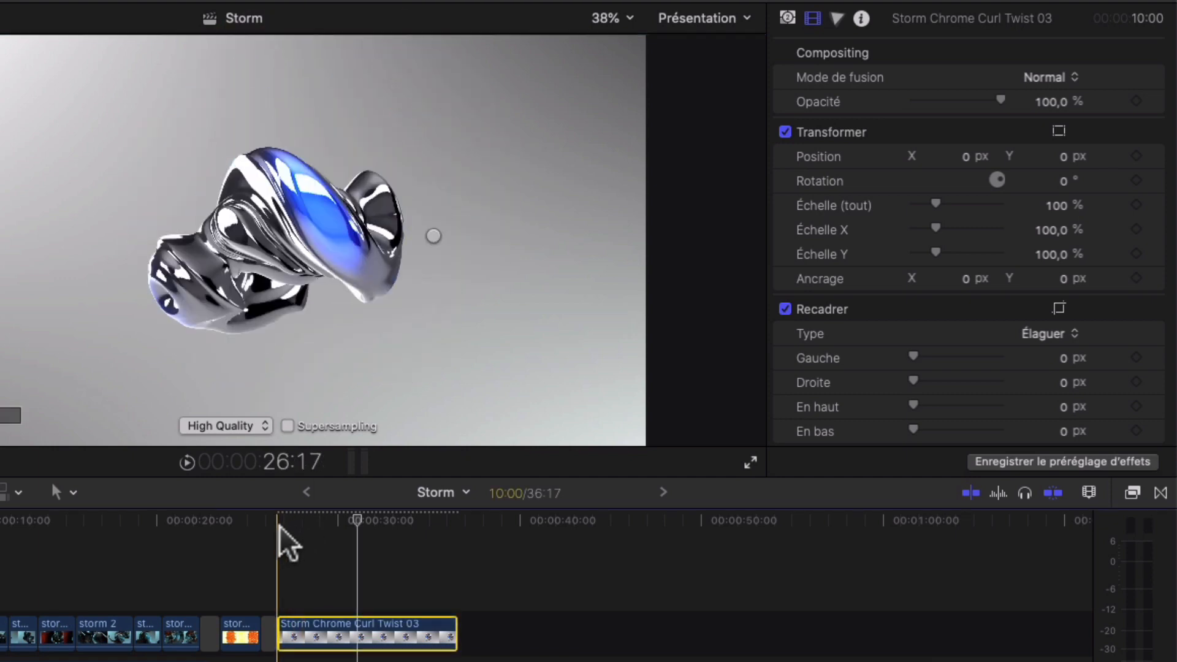
key("space")
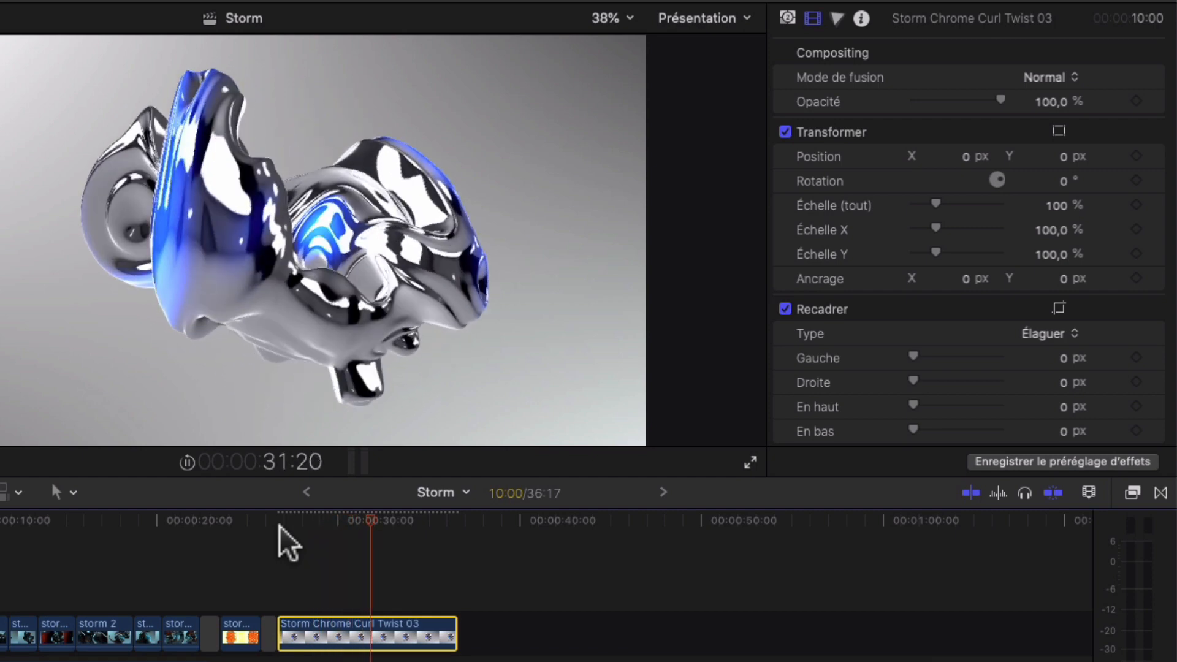
key("space")
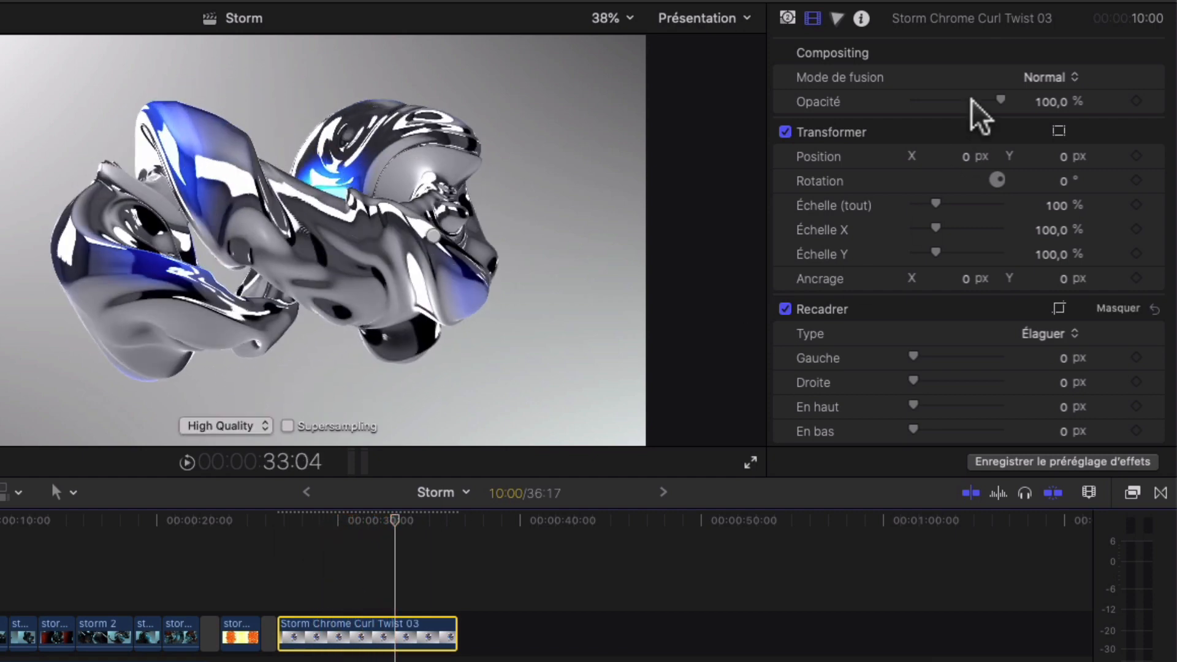
Step: Expand the generator's Animation parameters and add a keyframe for Time Offset (Frames) at the clip's start, 26:17
left_click(787, 18)
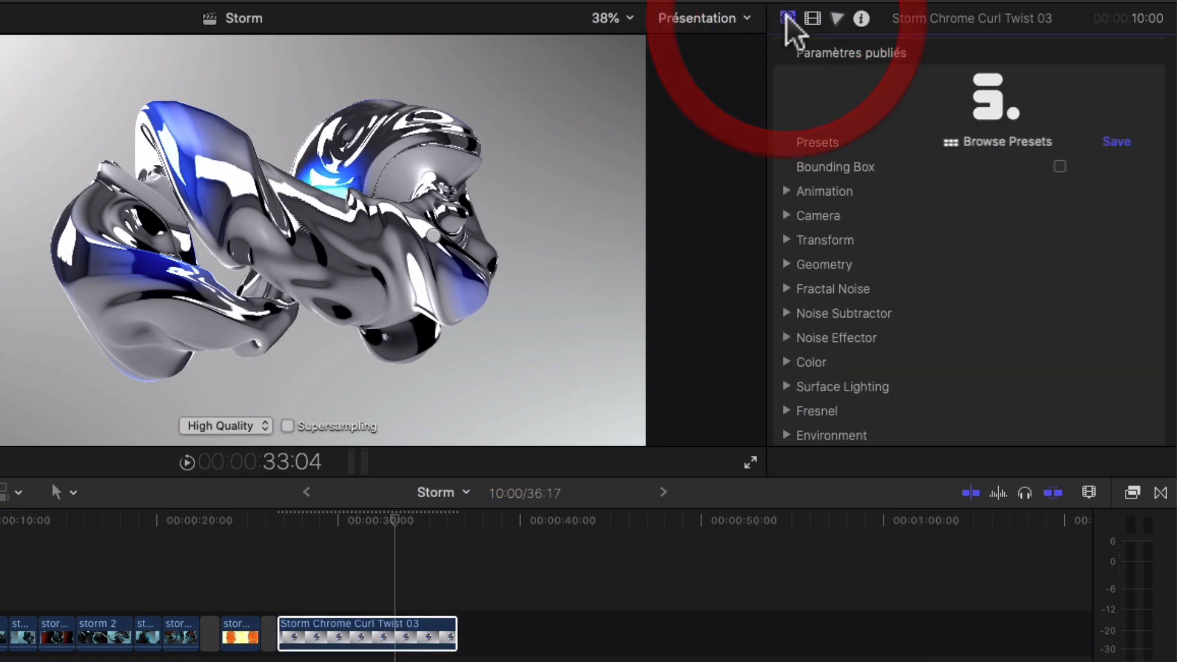
left_click(786, 191)
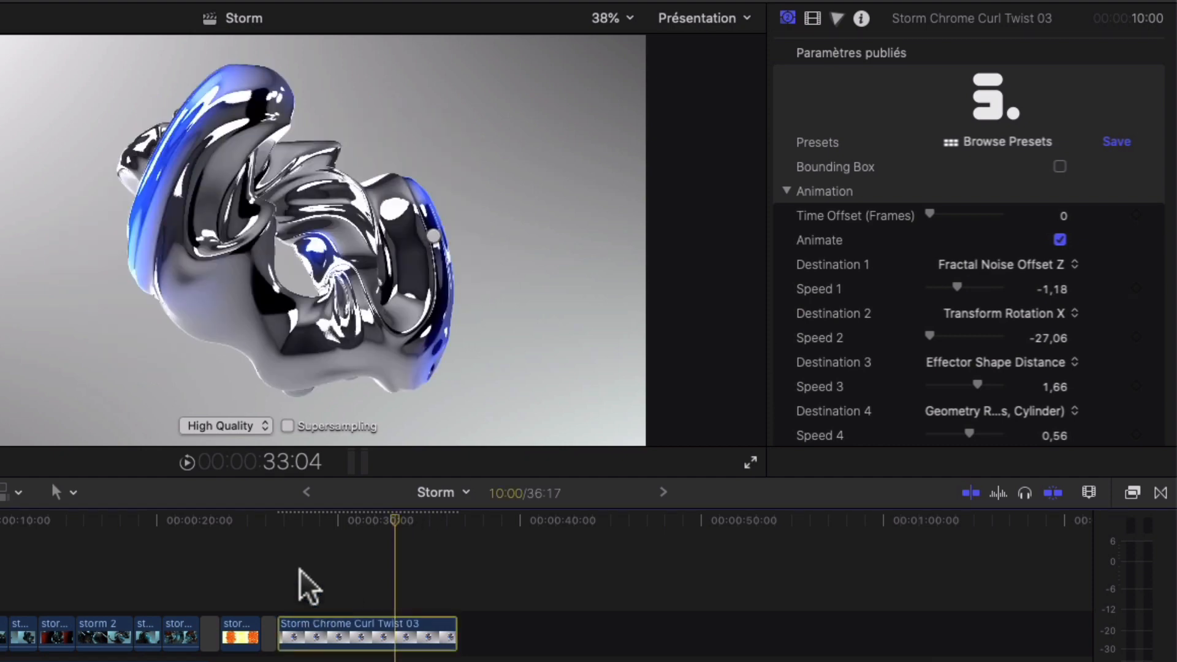
left_click(280, 519)
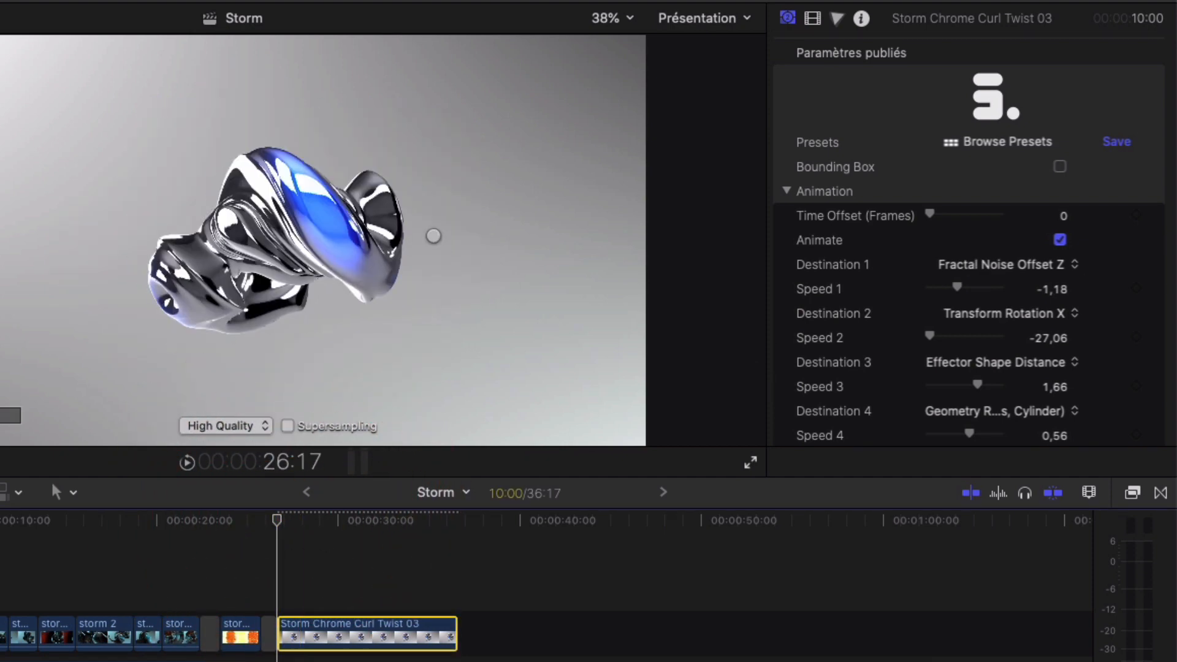
left_click(1136, 214)
Step: Add keyframes for the Speed 1 to Speed 5 animation parameters at the start of the clip
scroll(1133, 268, "down", 1)
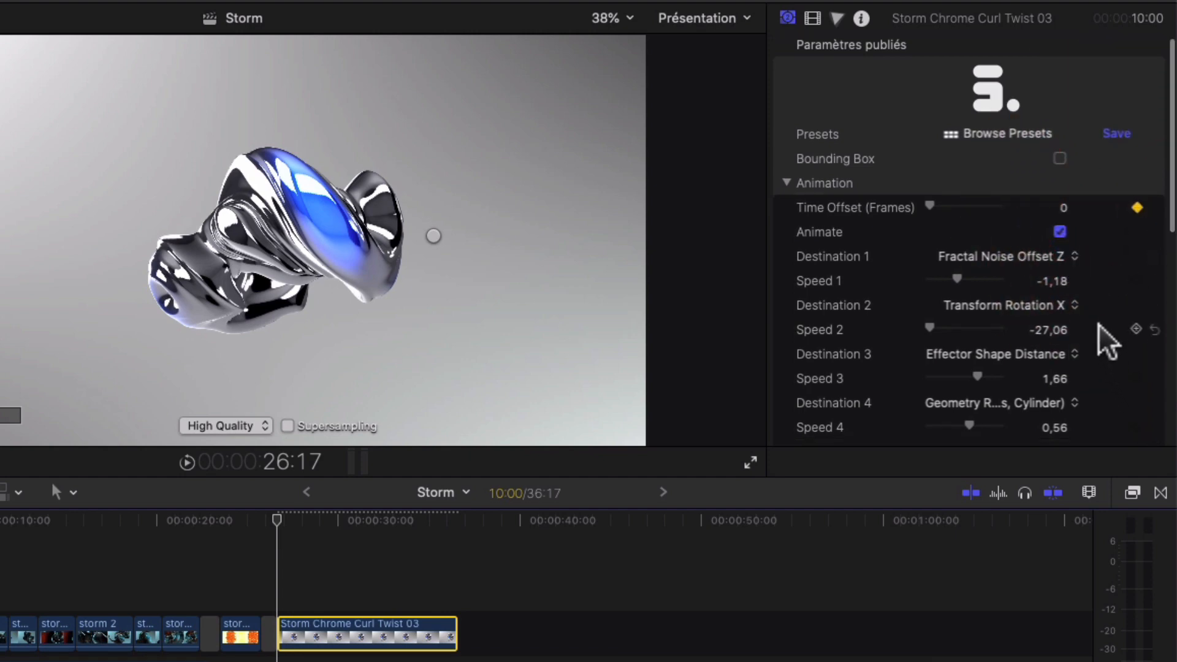
scroll(1108, 341, "down", 5)
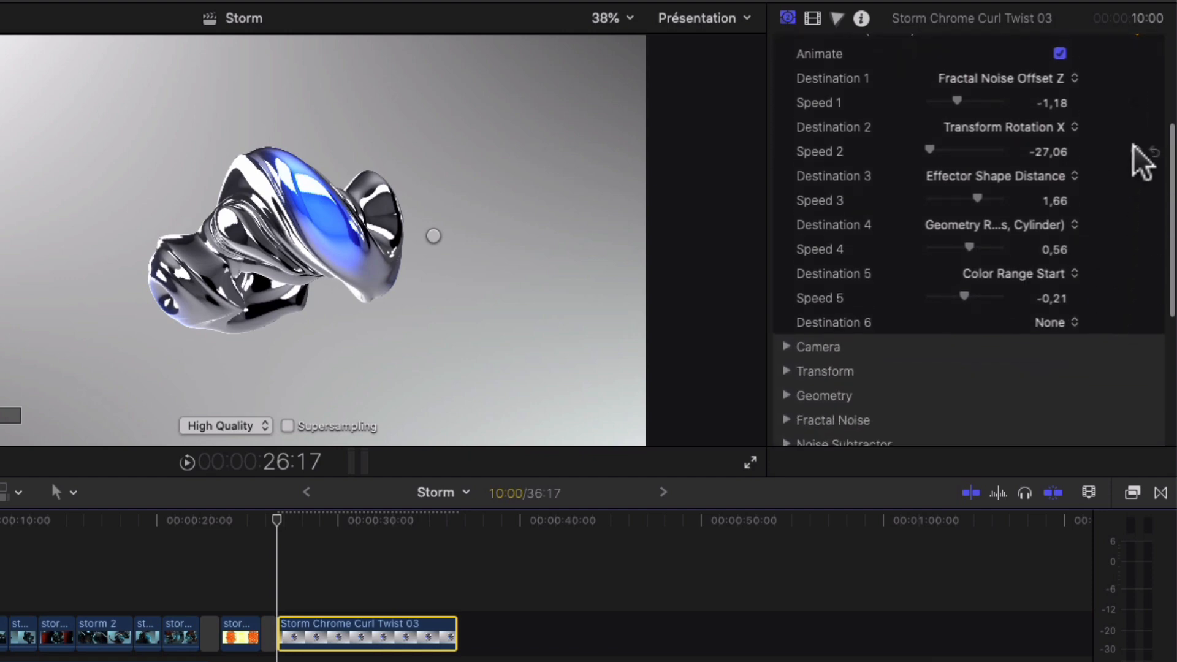
left_click(1137, 152)
left_click(1136, 102)
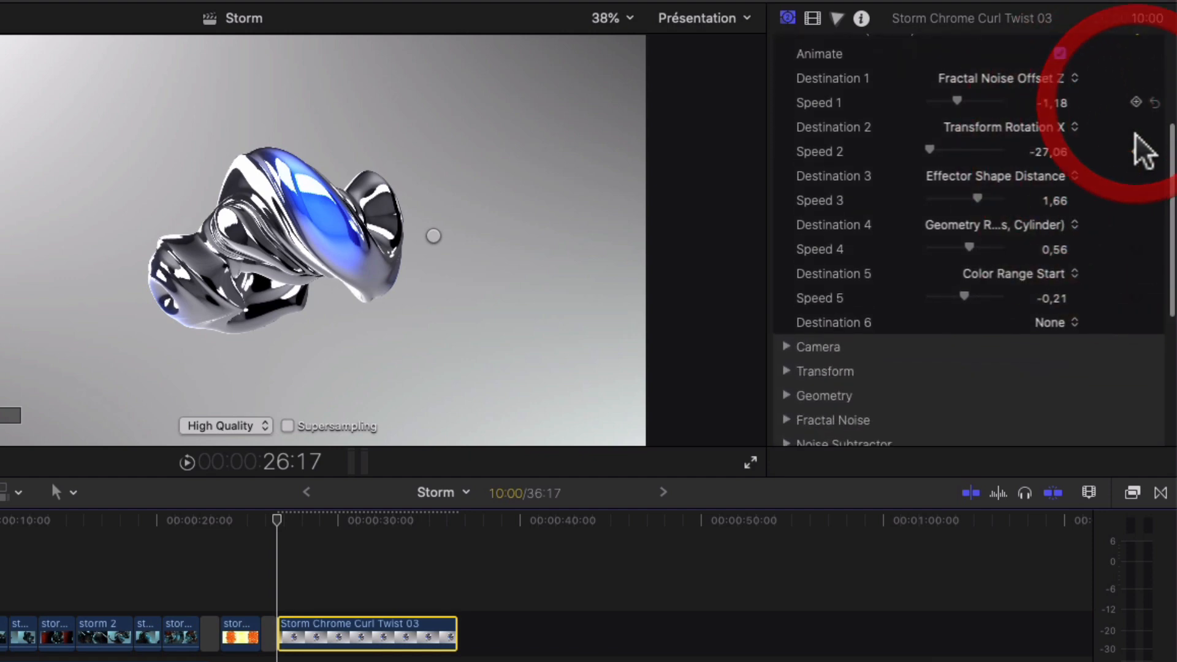
left_click(1136, 201)
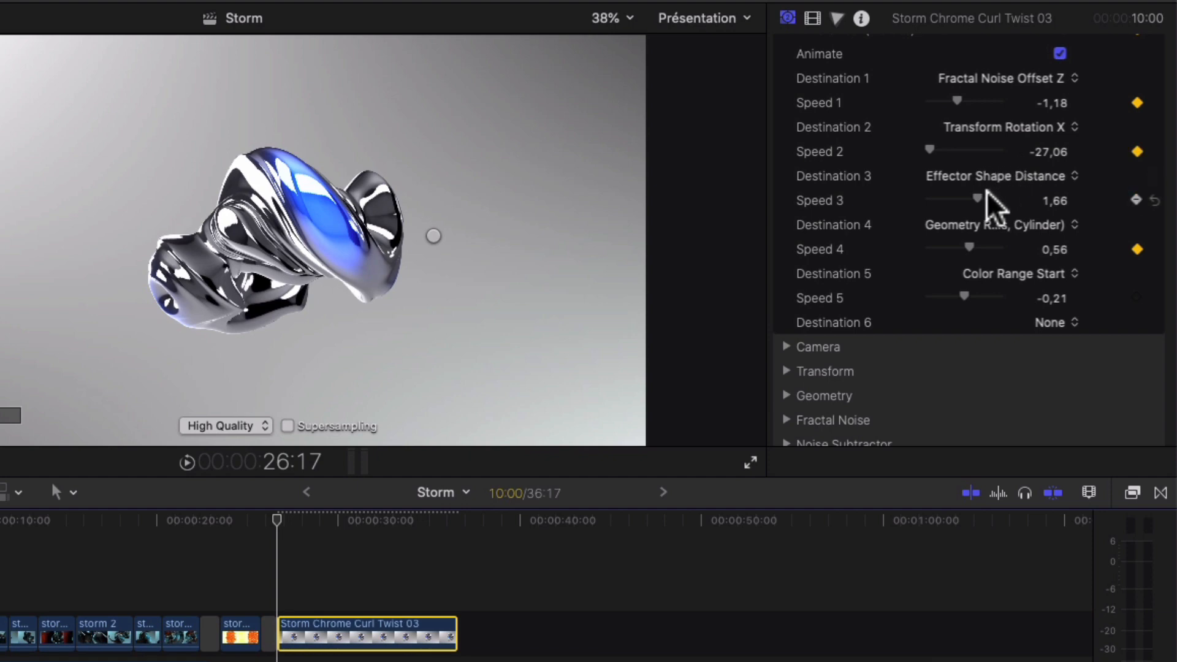
left_click(1137, 297)
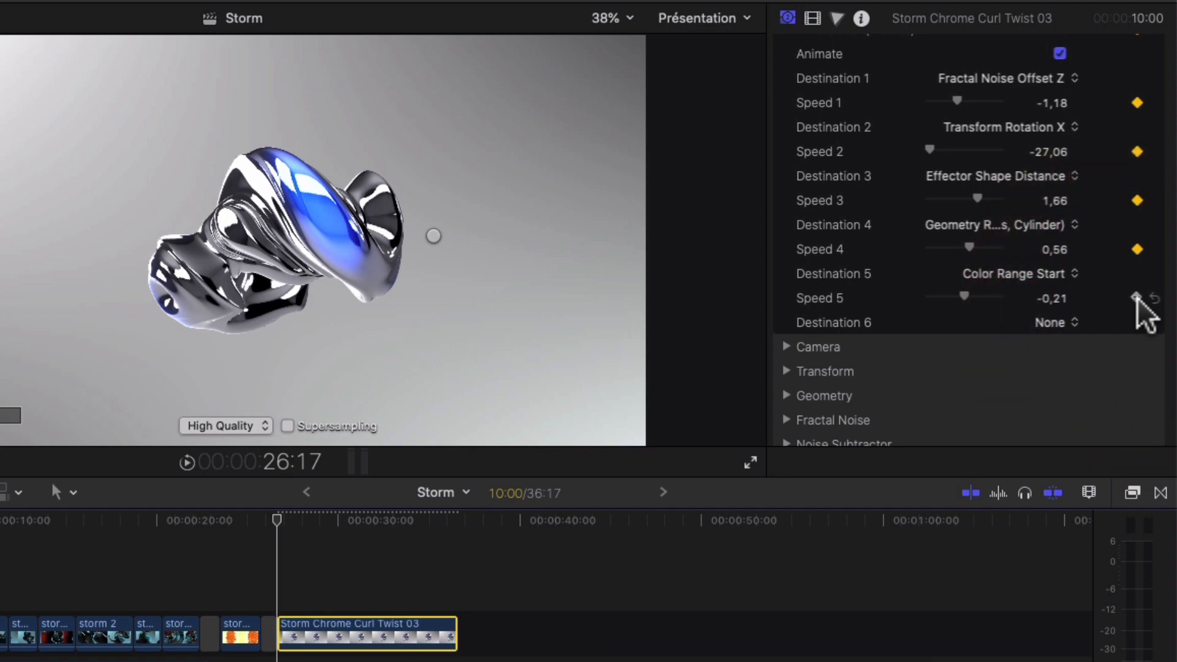
Step: Expand the Camera parameters and keyframe Field of View, Camera Position, Camera Position Z, and Camera Rotation X and Y at the clip's start
left_click(786, 347)
scroll(914, 342, "down", 4)
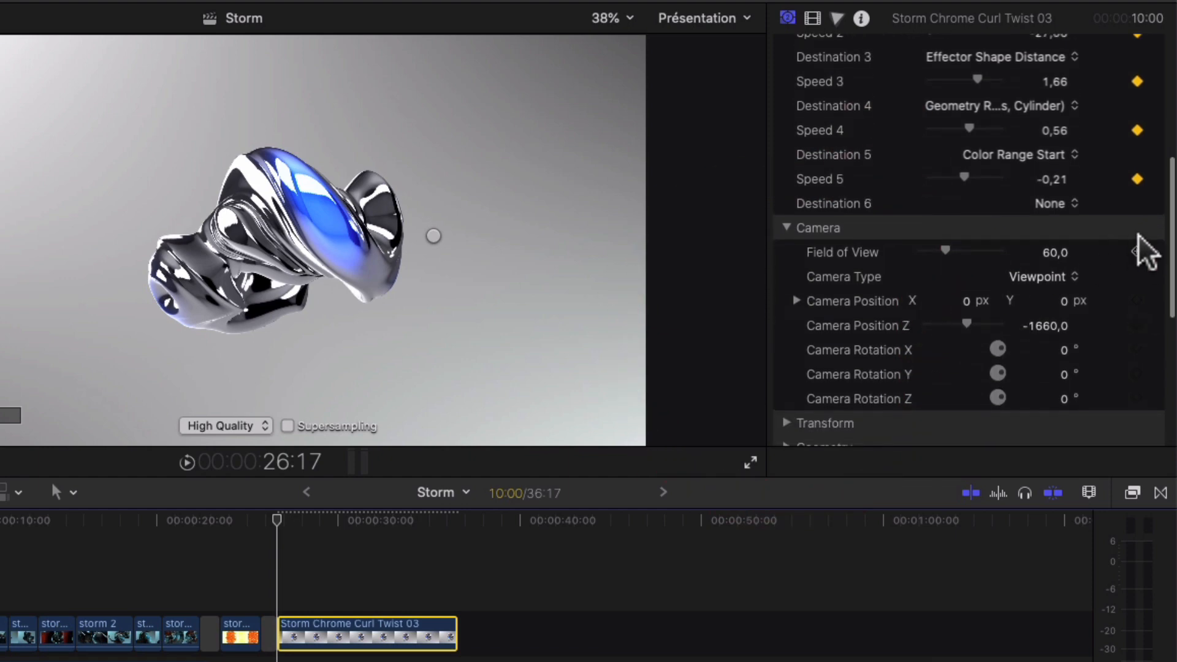
left_click(1137, 251)
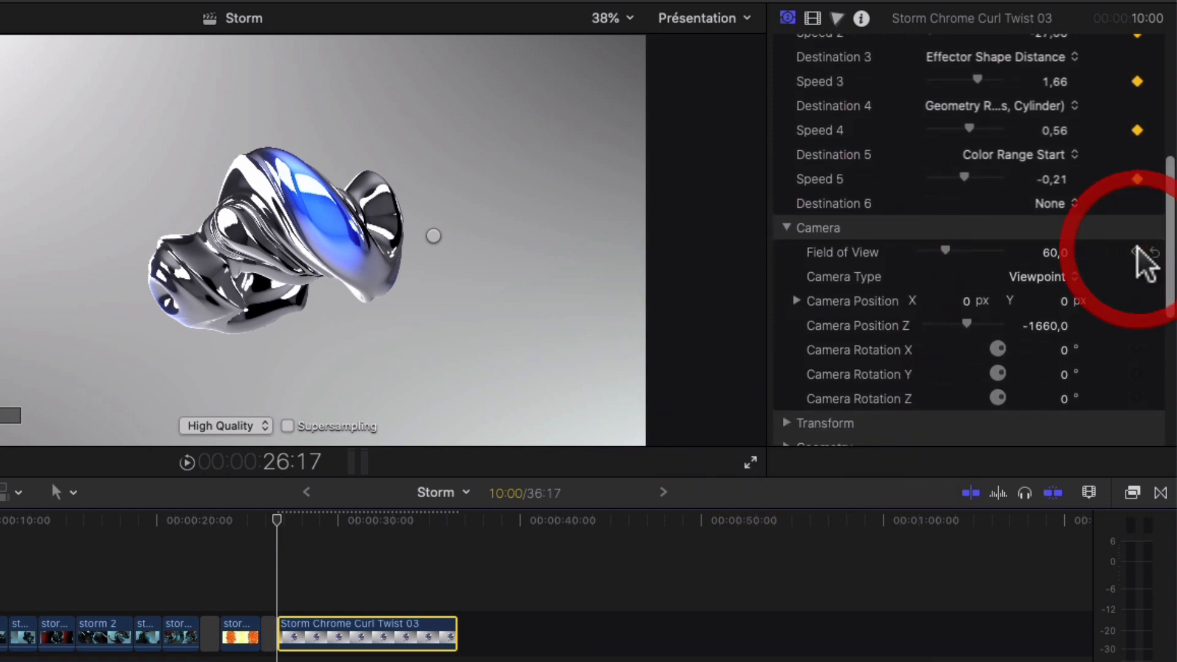
left_click(1137, 300)
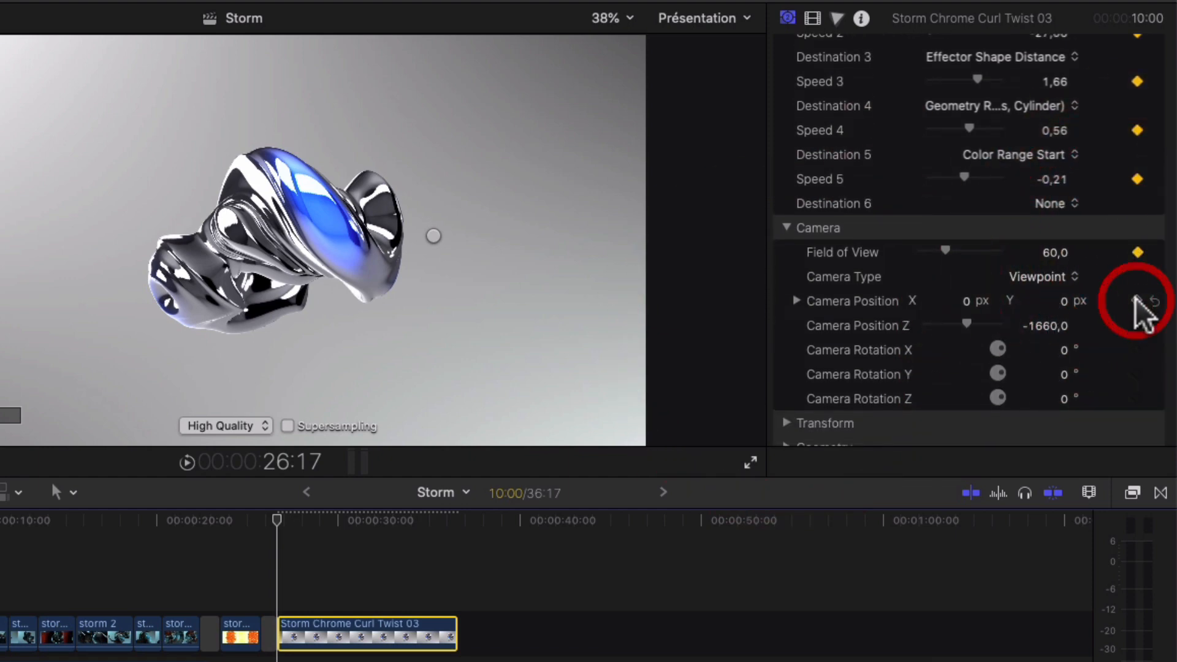
scroll(1135, 299, "down", 3)
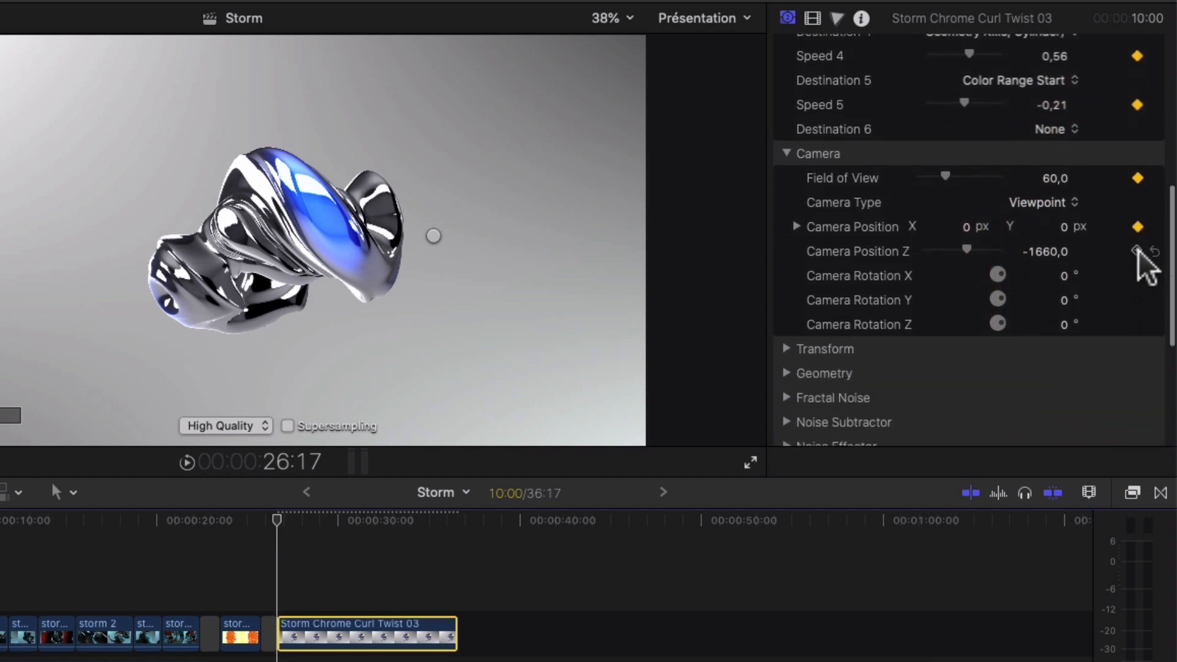
left_click(1138, 251)
left_click(1137, 276)
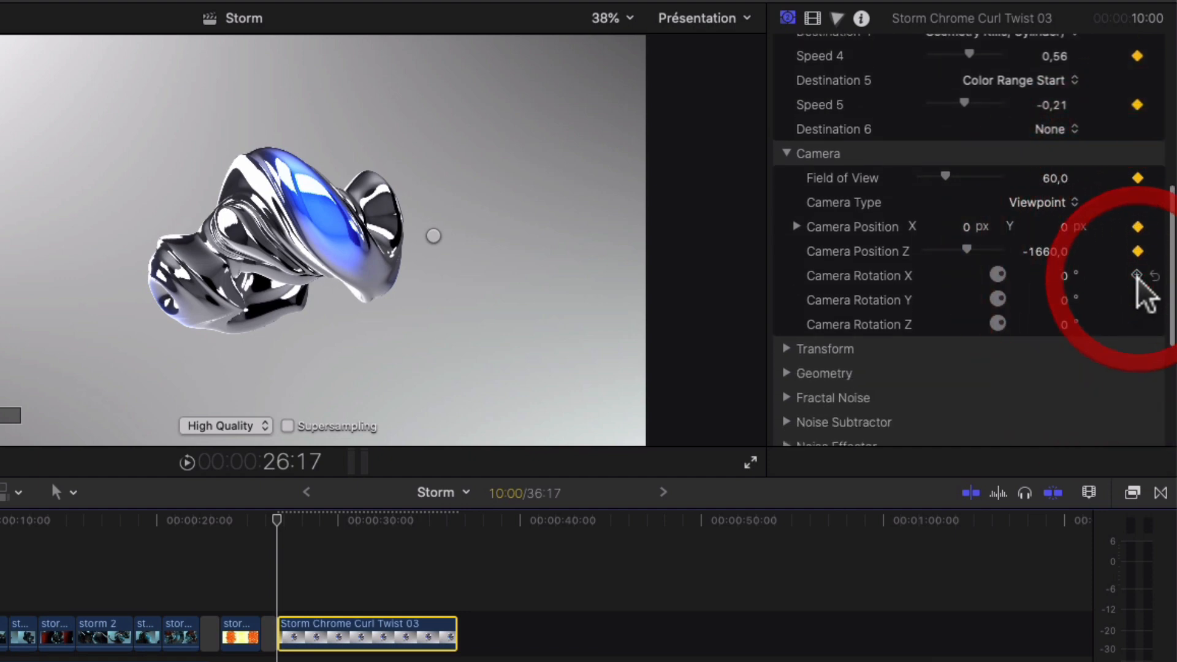
left_click(1137, 301)
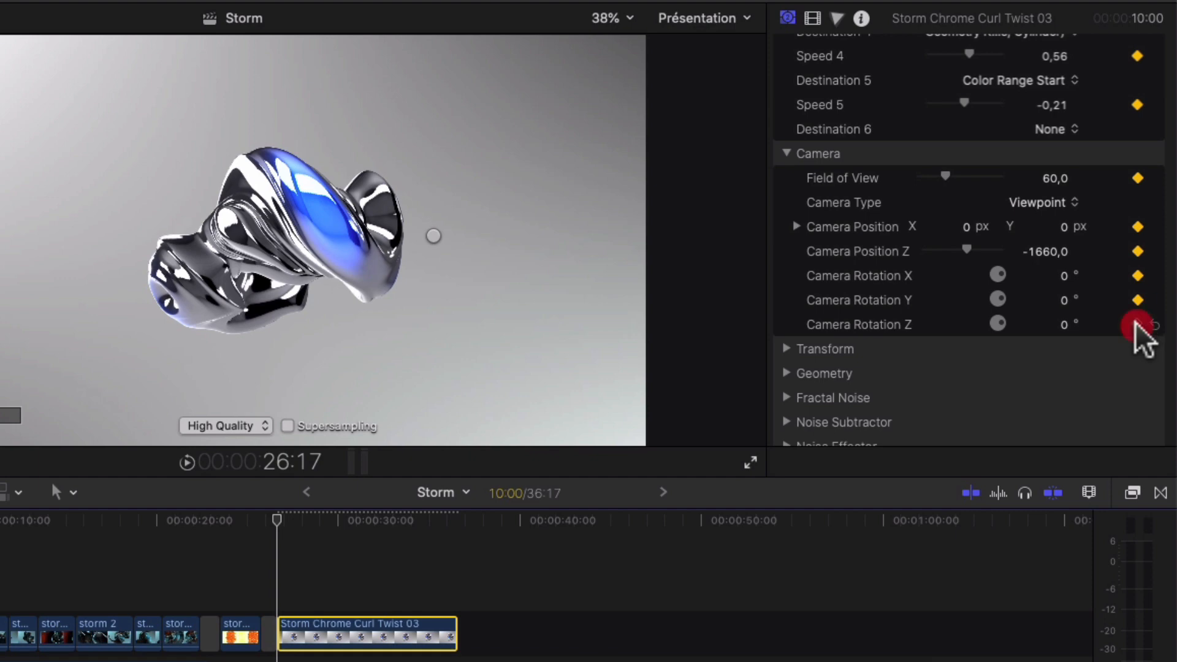
left_click(1136, 325)
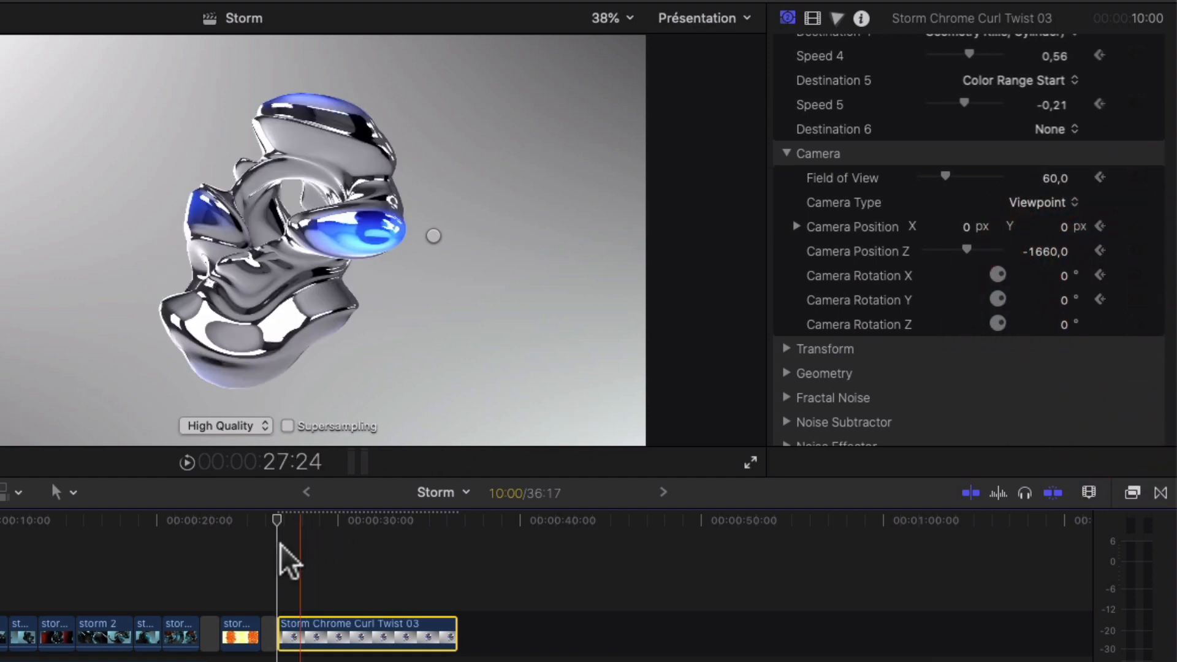
Step: At 35:18 near the clip's end, keyframe Speed 1 at -0,68, Speed 2 at -23,86 and Speed 3 at 2,26
left_click_drag(281, 539, 447, 531)
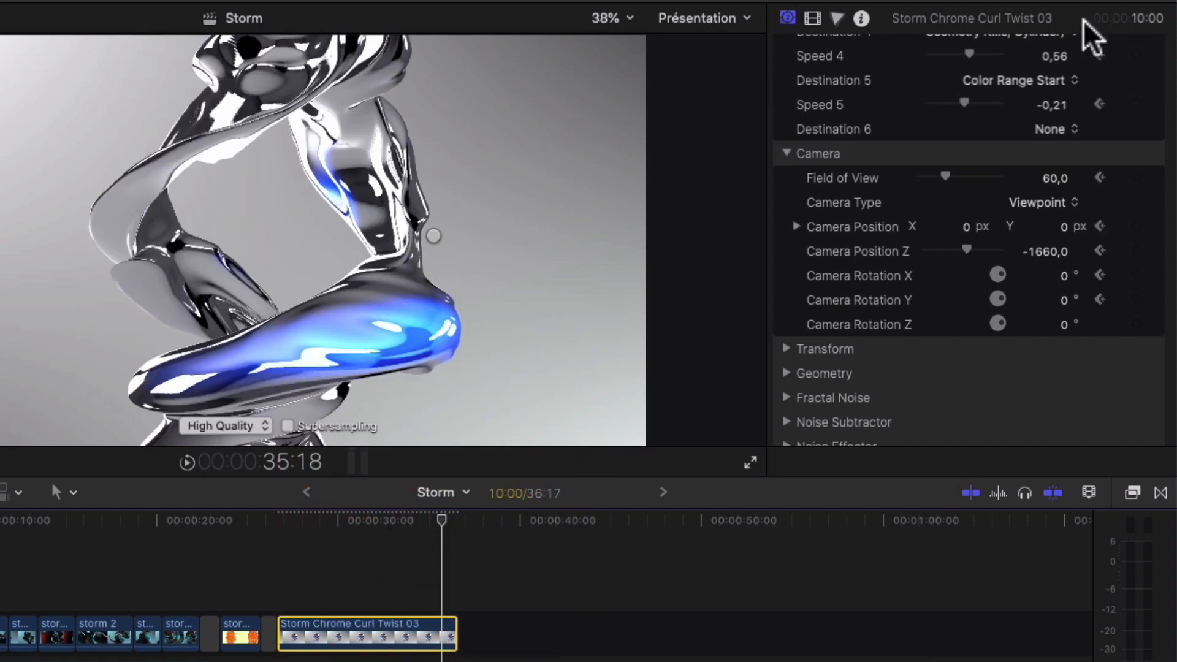
scroll(967, 150, "up", 10)
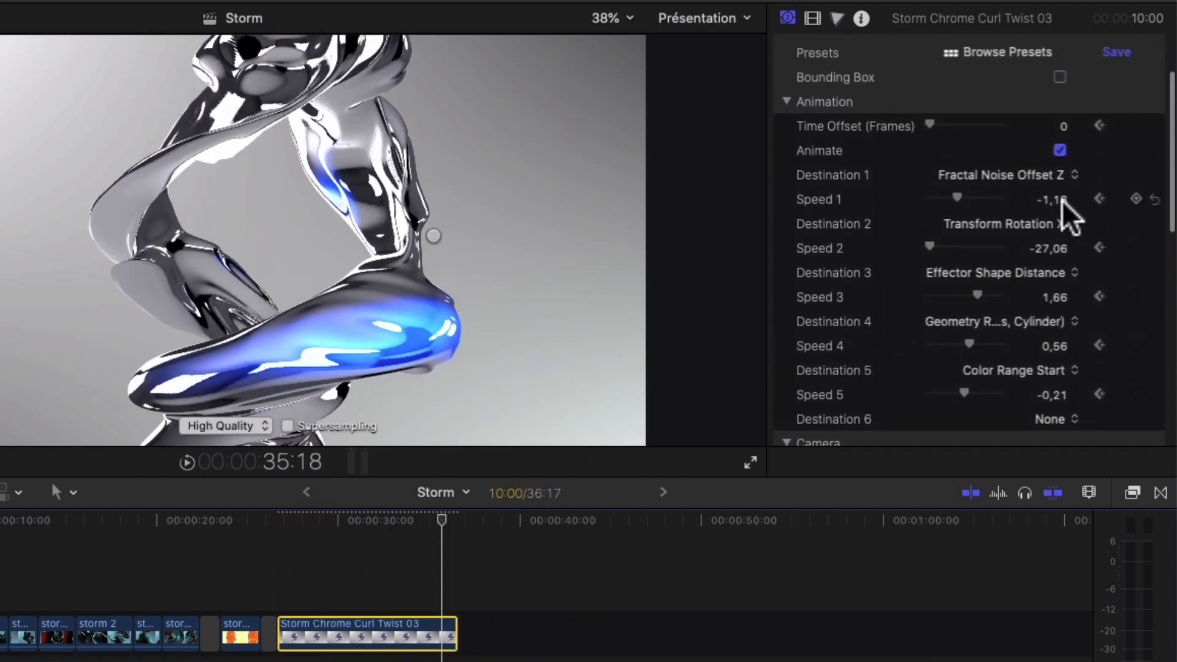
left_click_drag(1053, 198, 1054, 167)
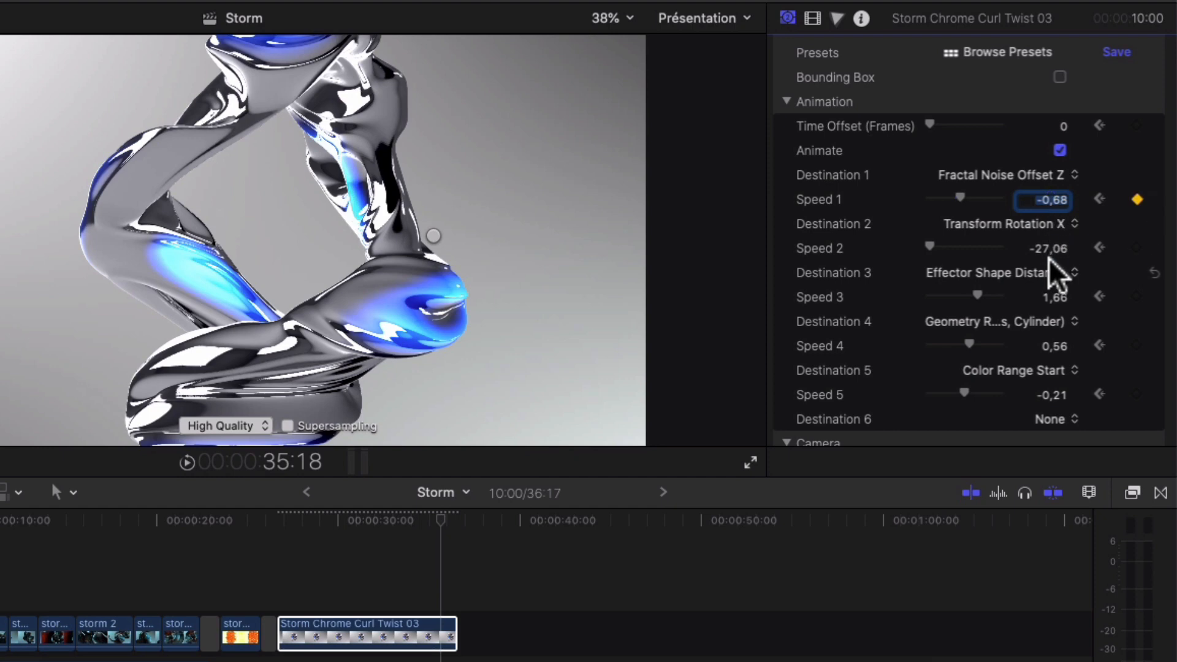
left_click_drag(1050, 248, 1050, 190)
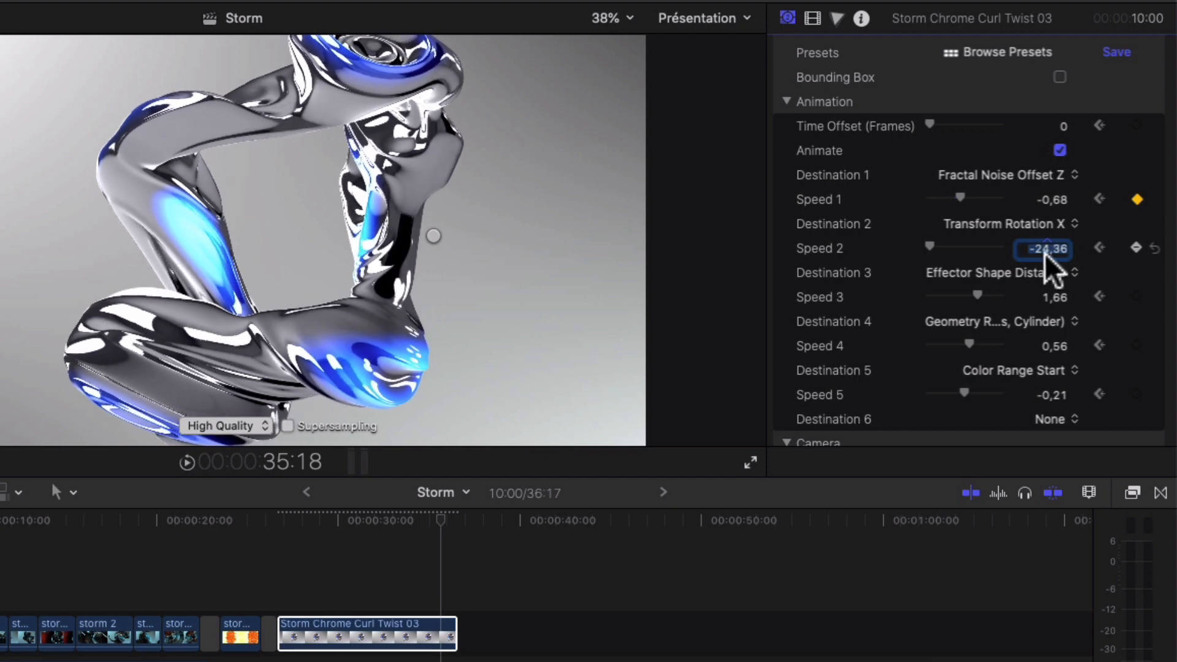
left_click_drag(1046, 254, 1045, 246)
mouse_move(1050, 297)
left_mouse_down()
mouse_move(1052, 279)
mouse_move(1050, 305)
left_mouse_up()
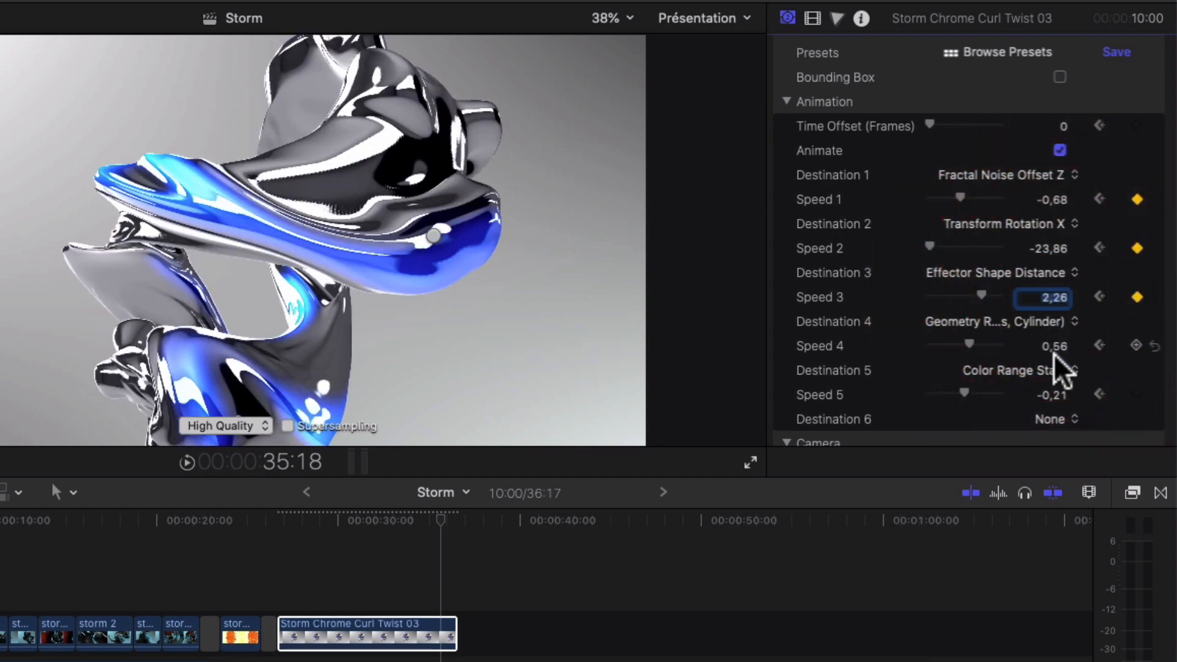
Step: Keyframe Speed 4 at 0,86 and Speed 5 at -0,01 at 35:18, and play the clip from its start
scroll(1054, 347, "down", 1)
left_click(1049, 329)
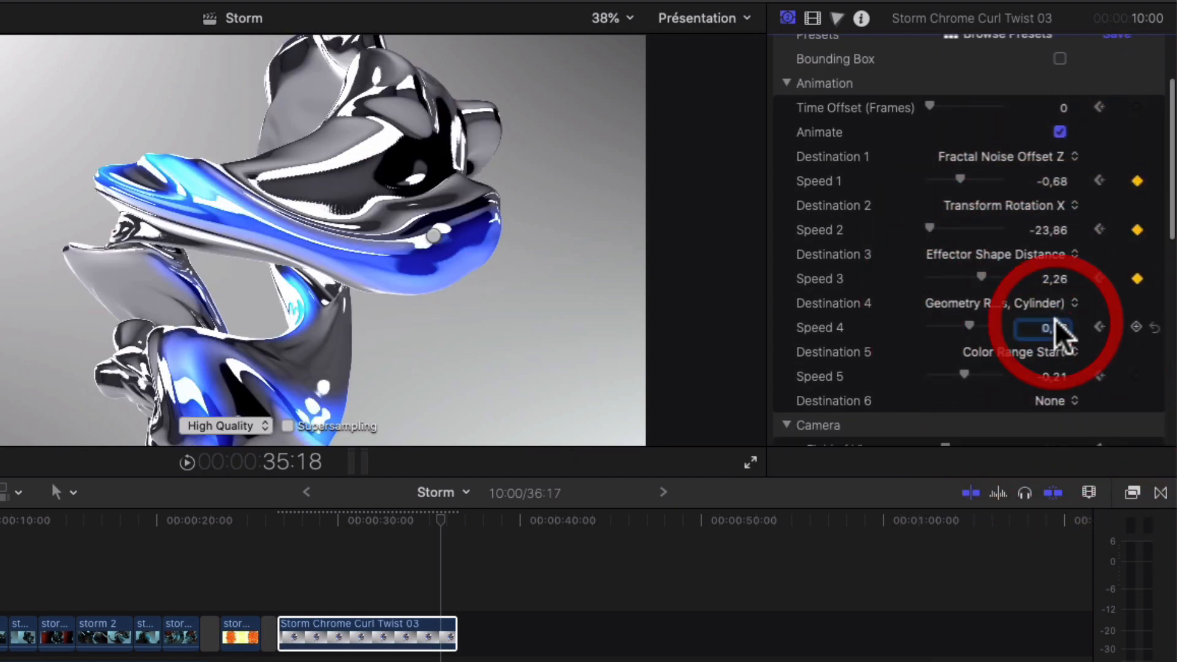
left_click_drag(1050, 330, 1050, 323)
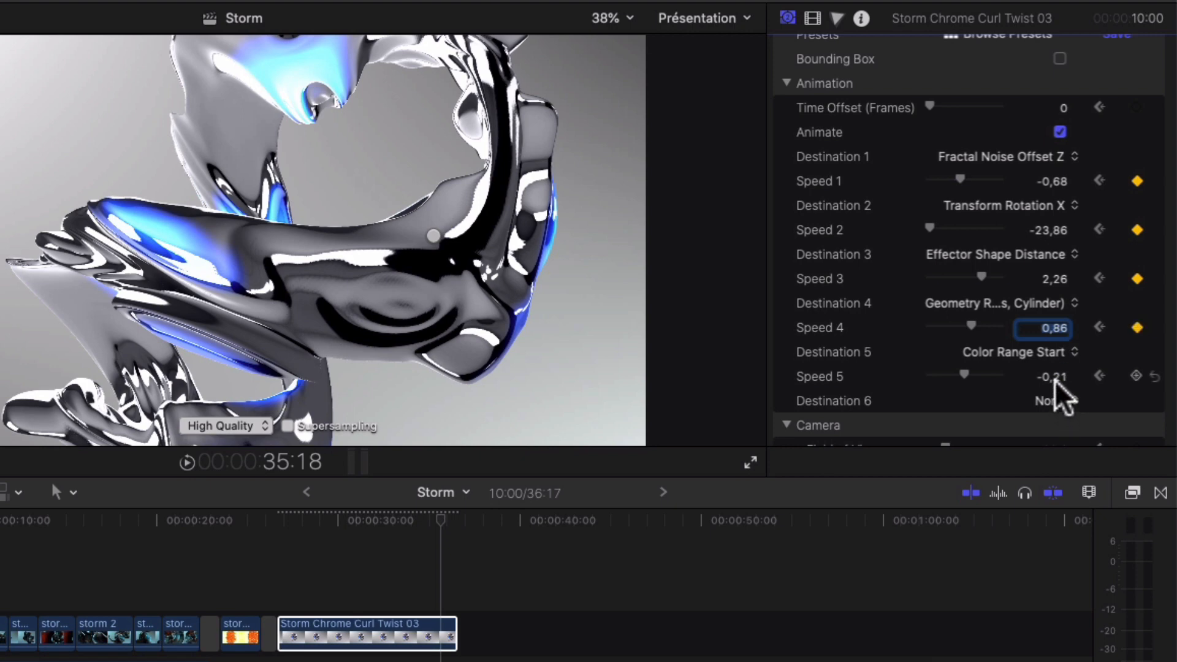
left_click_drag(1055, 381, 1055, 372)
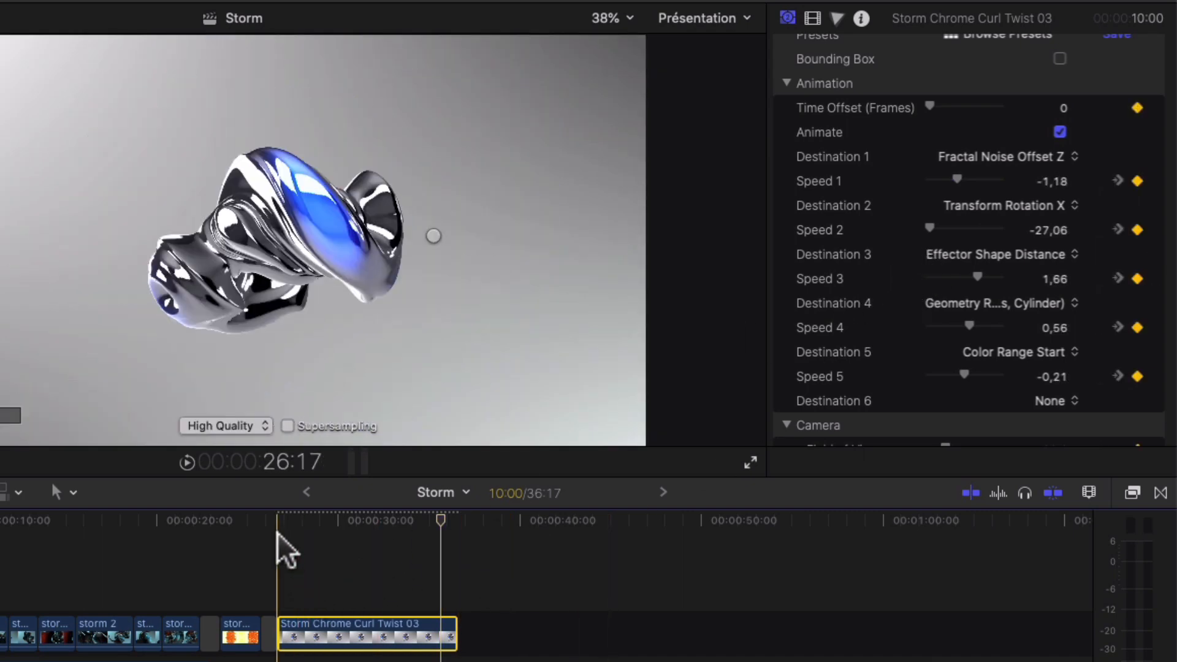
key("space")
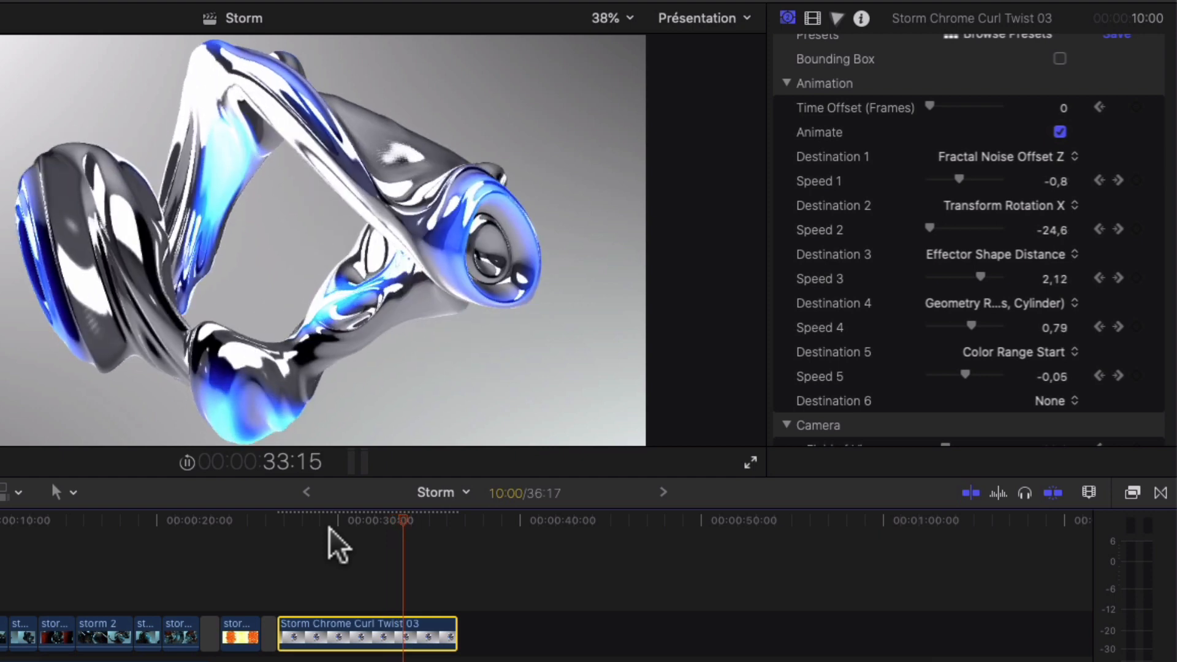
key("space")
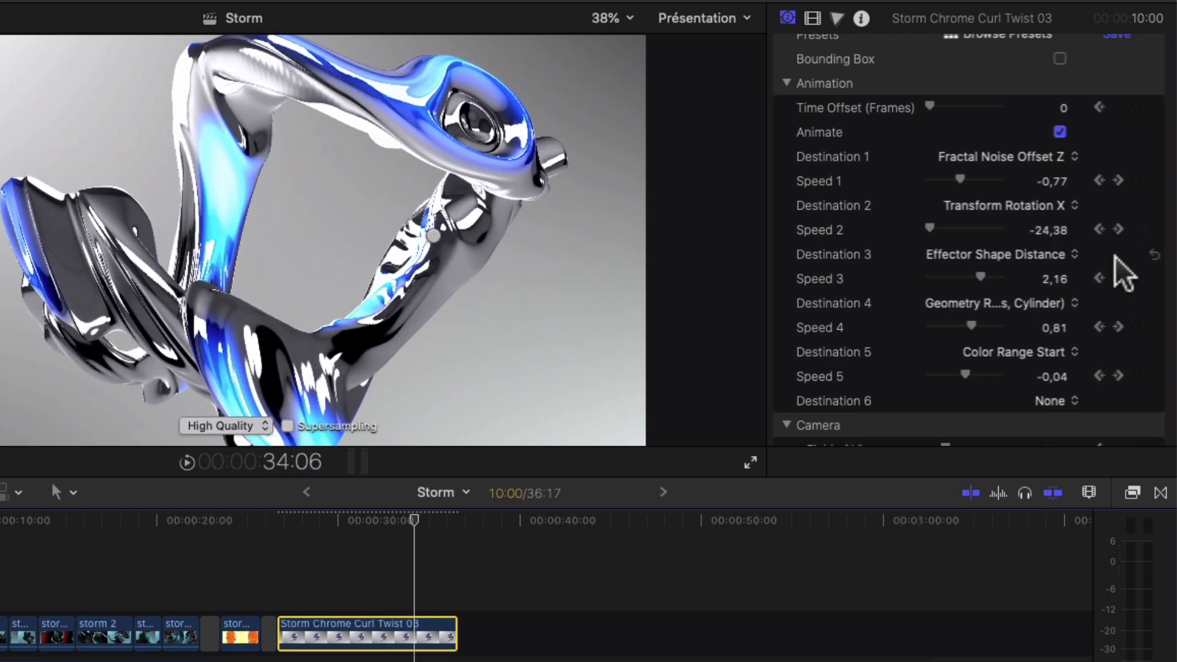
Step: At the 35:18 keyframe, set Field of View to 99,0, Camera Rotation X to 4,0° and Camera Rotation Z to 150,0°, and play the clip
left_click(1118, 279)
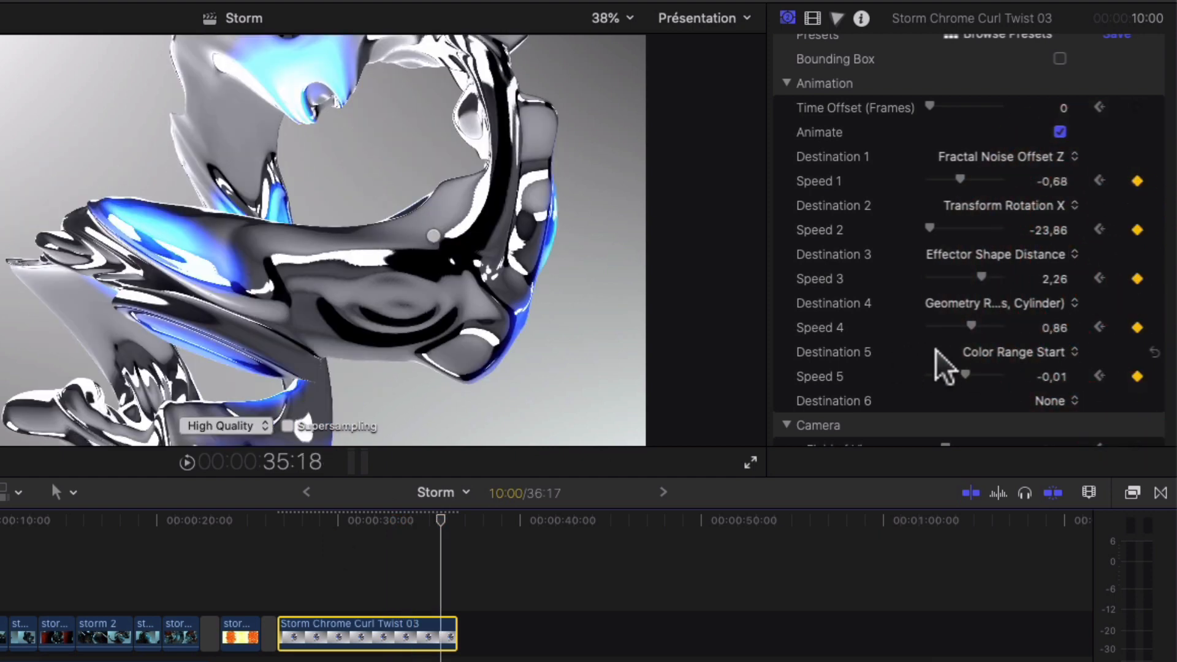
scroll(1079, 331, "down", 5)
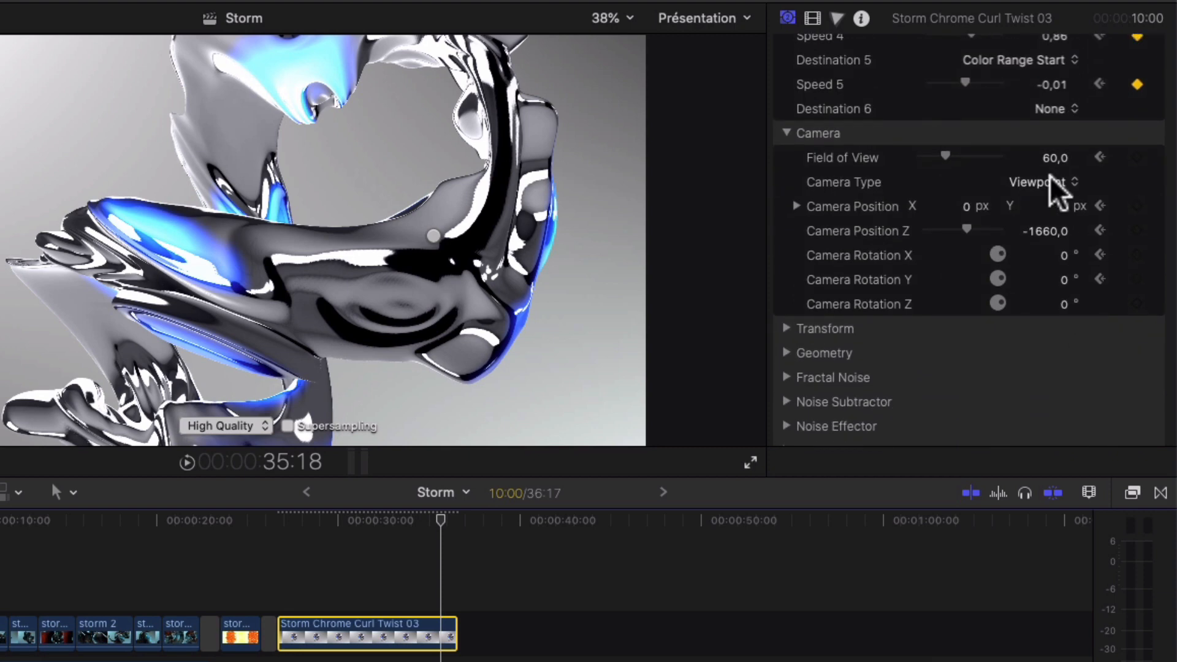
left_click_drag(948, 157, 967, 161)
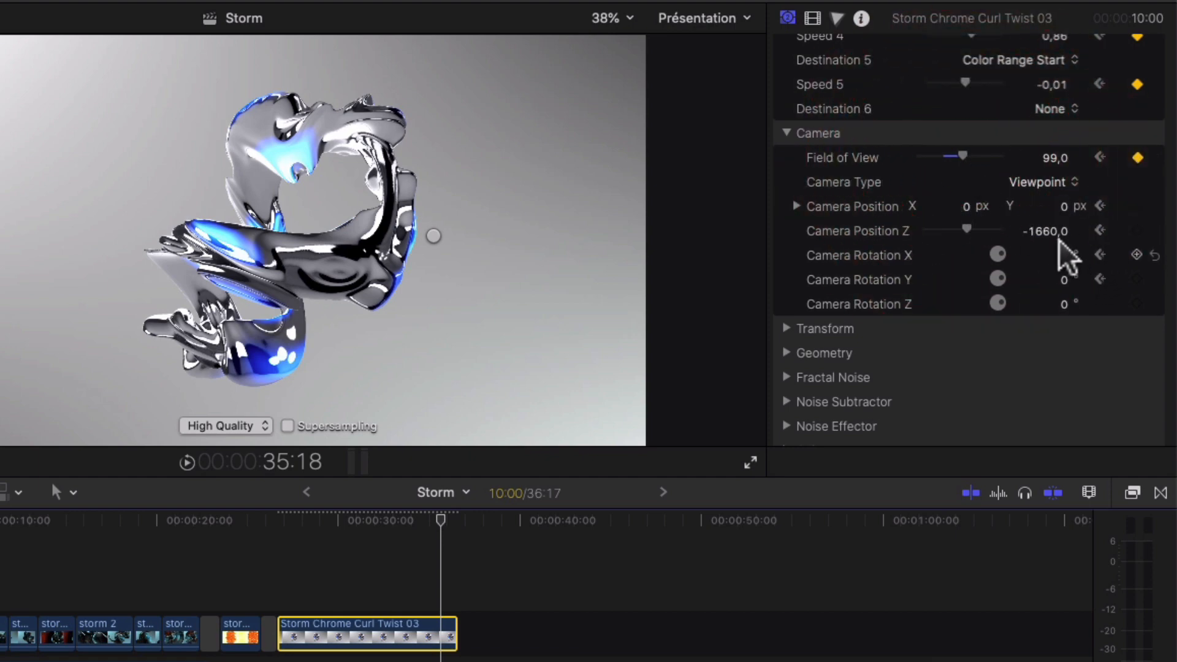
left_click_drag(1064, 253, 1064, 251)
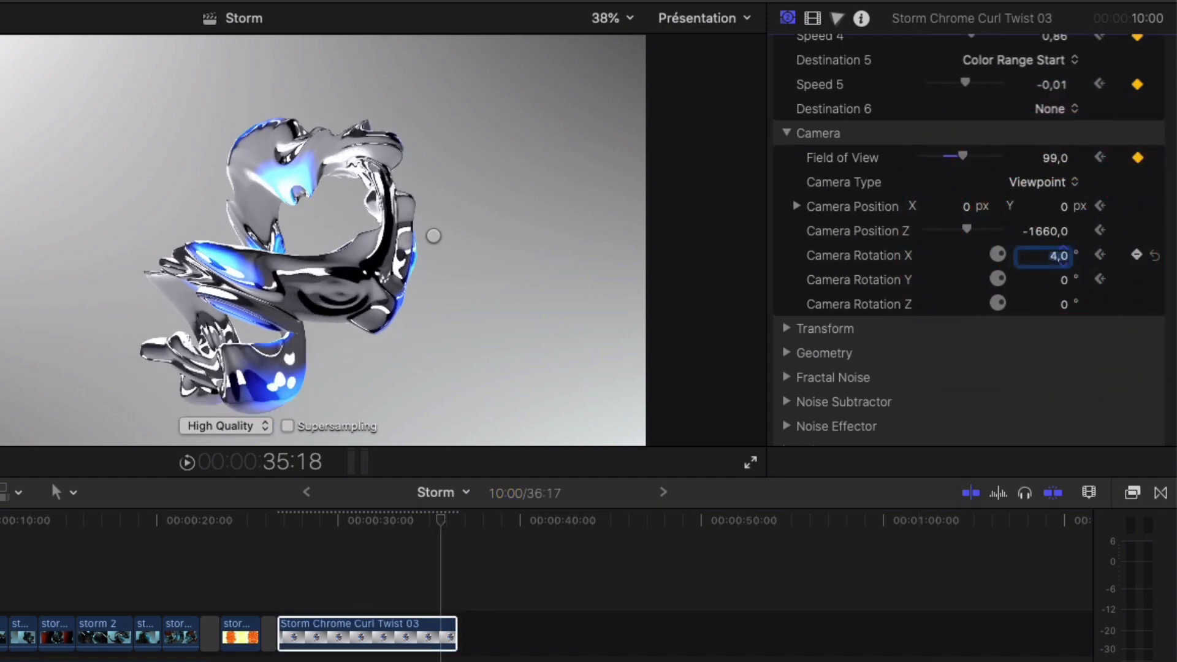
left_click_drag(1064, 303, 1064, 212)
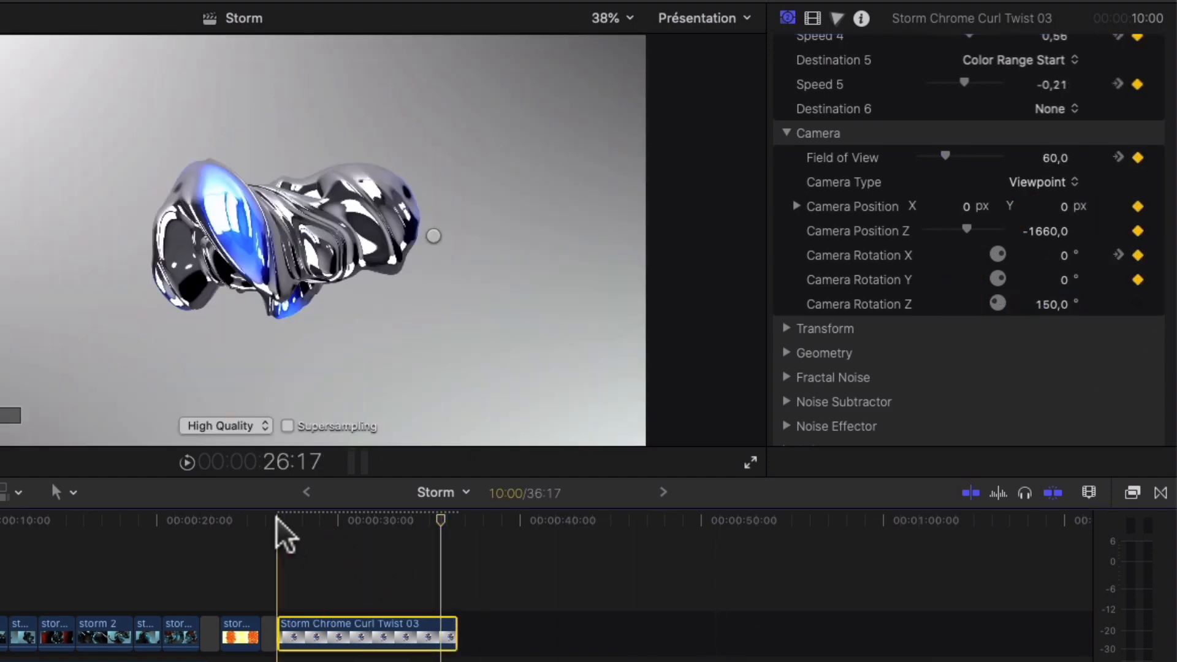
key("space")
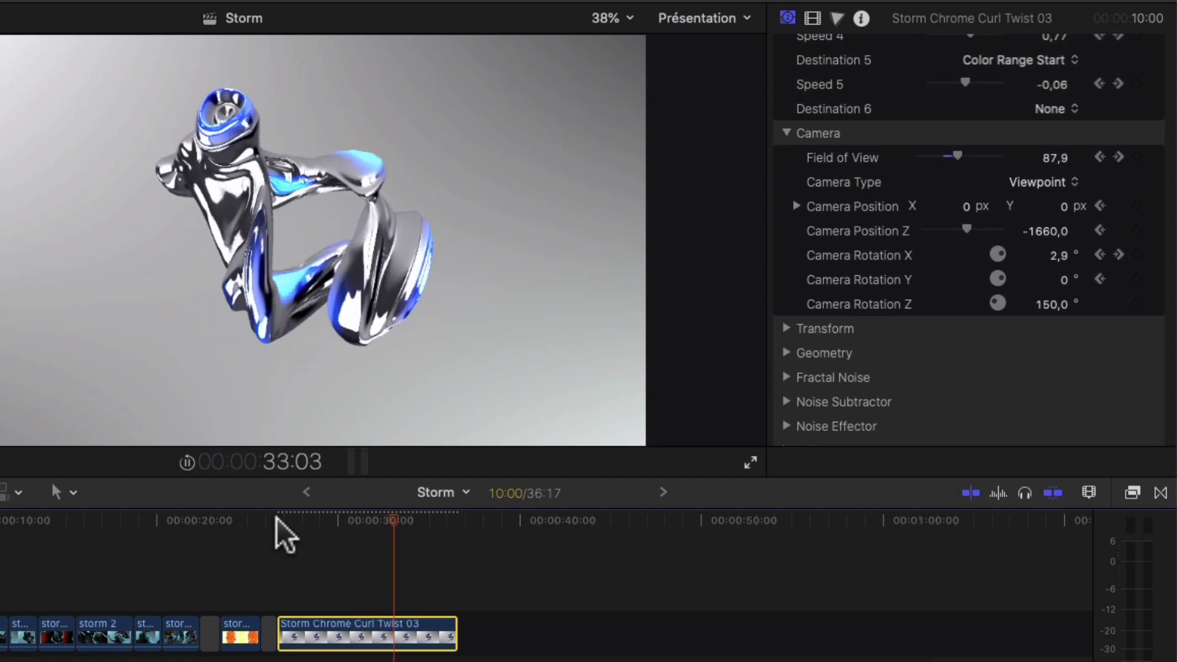
key("space")
Step: In the chrome generator's Color parameters, change the gradient color to red and set Edge Emphasis to 19,93 %
scroll(949, 309, "down", 5)
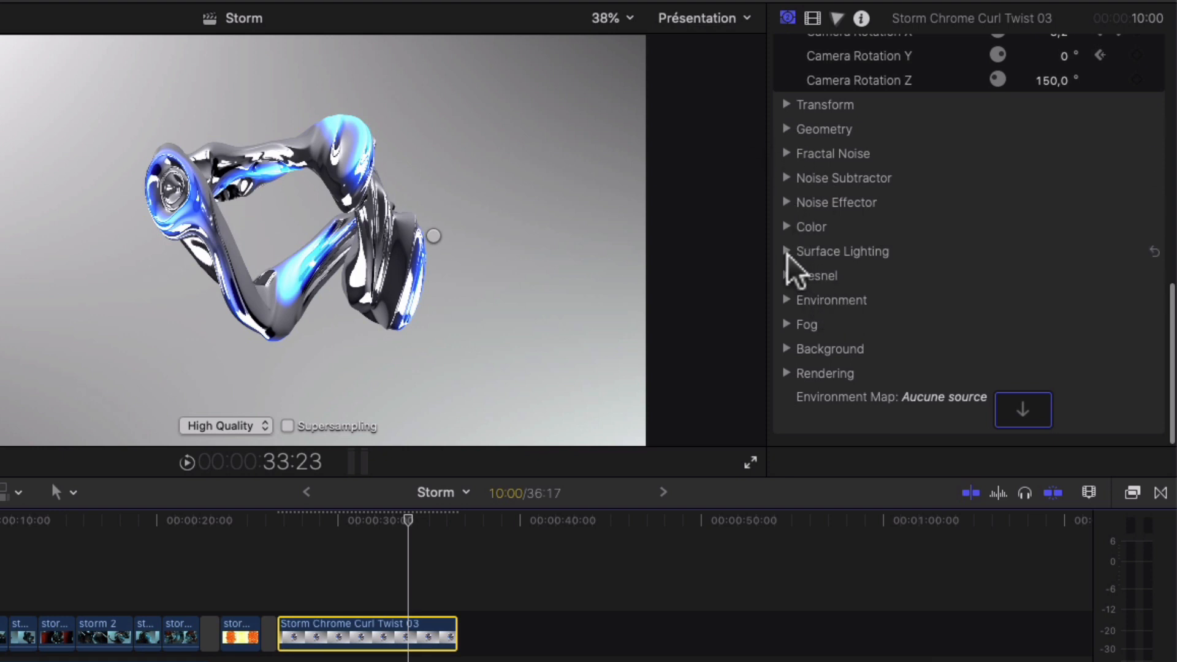
left_click(787, 223)
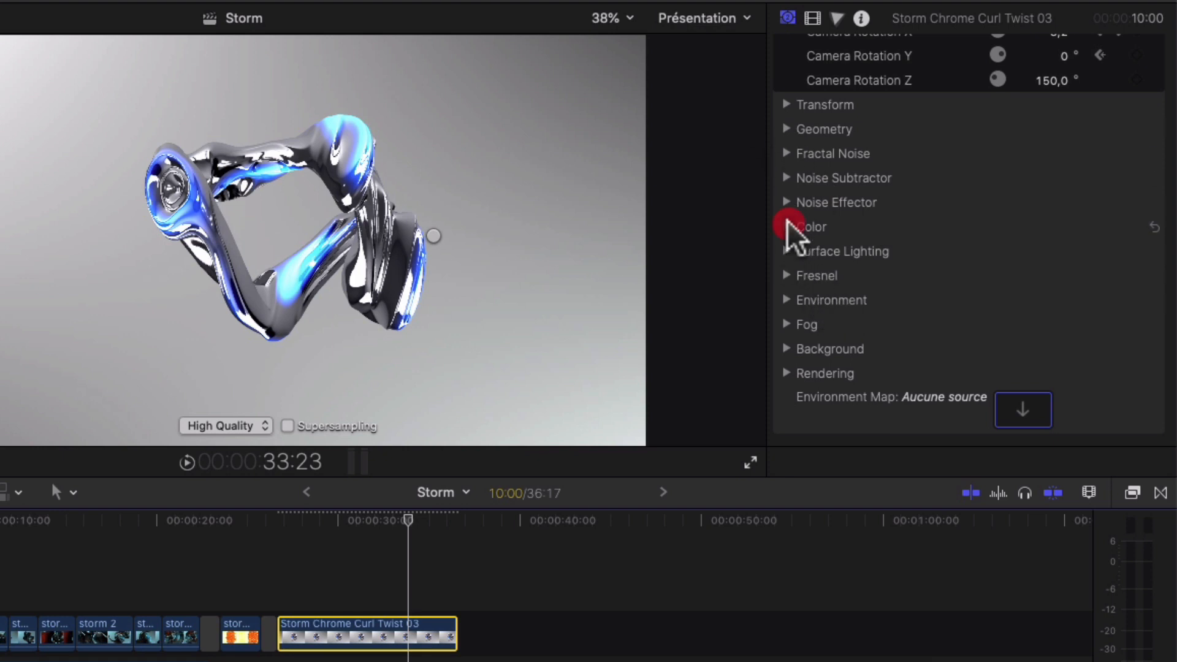
left_click(1047, 351)
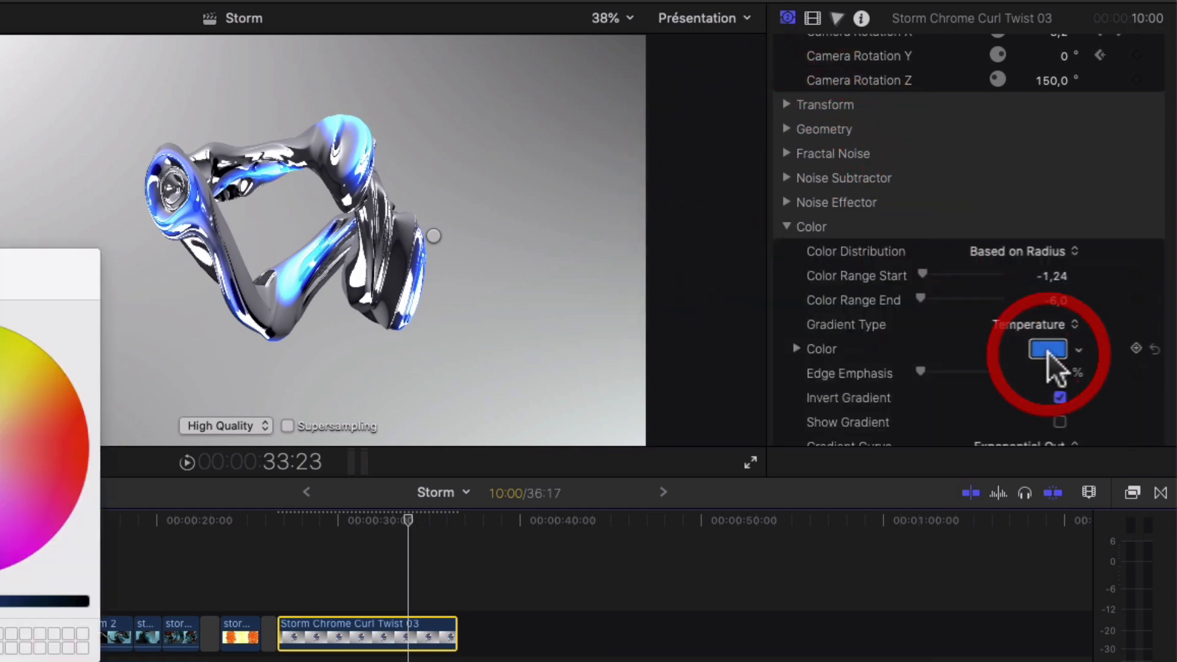
left_click_drag(86, 457, 39, 446)
left_click(0, 260)
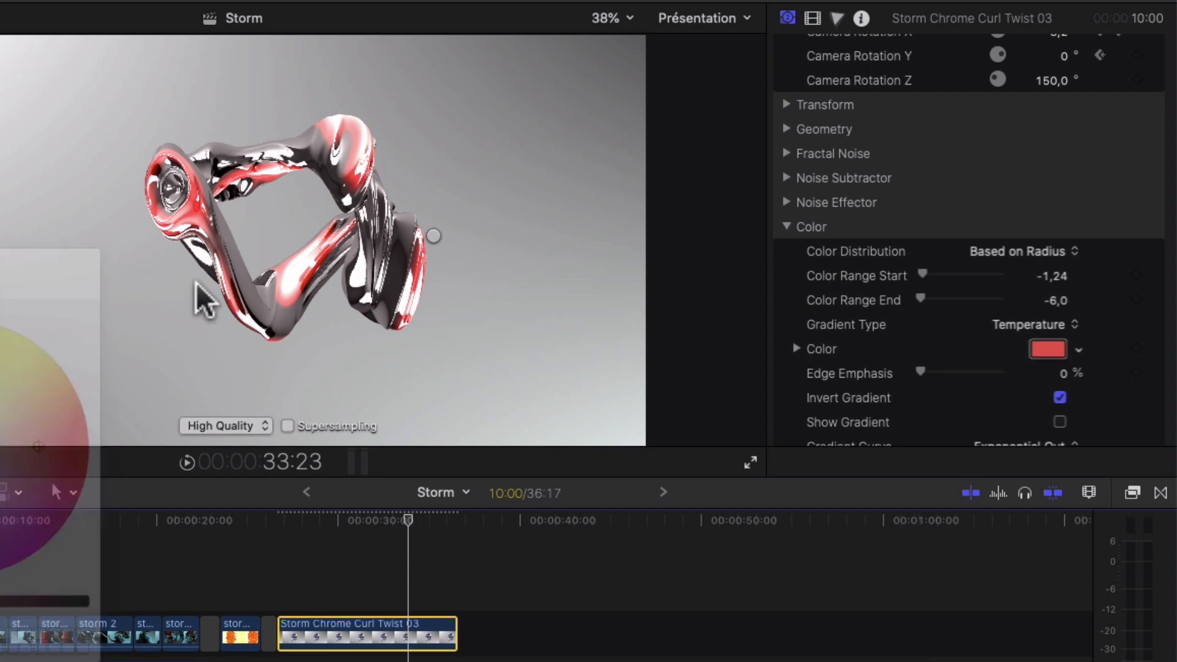
left_click_drag(920, 371, 938, 374)
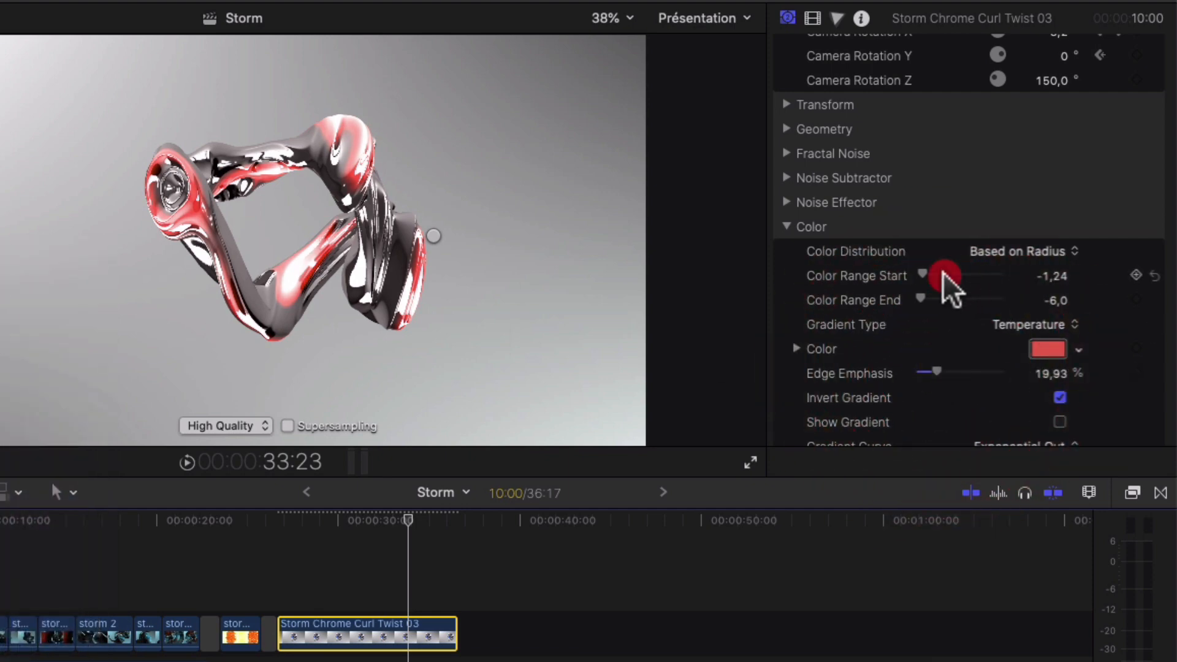
scroll(968, 342, "down", 10)
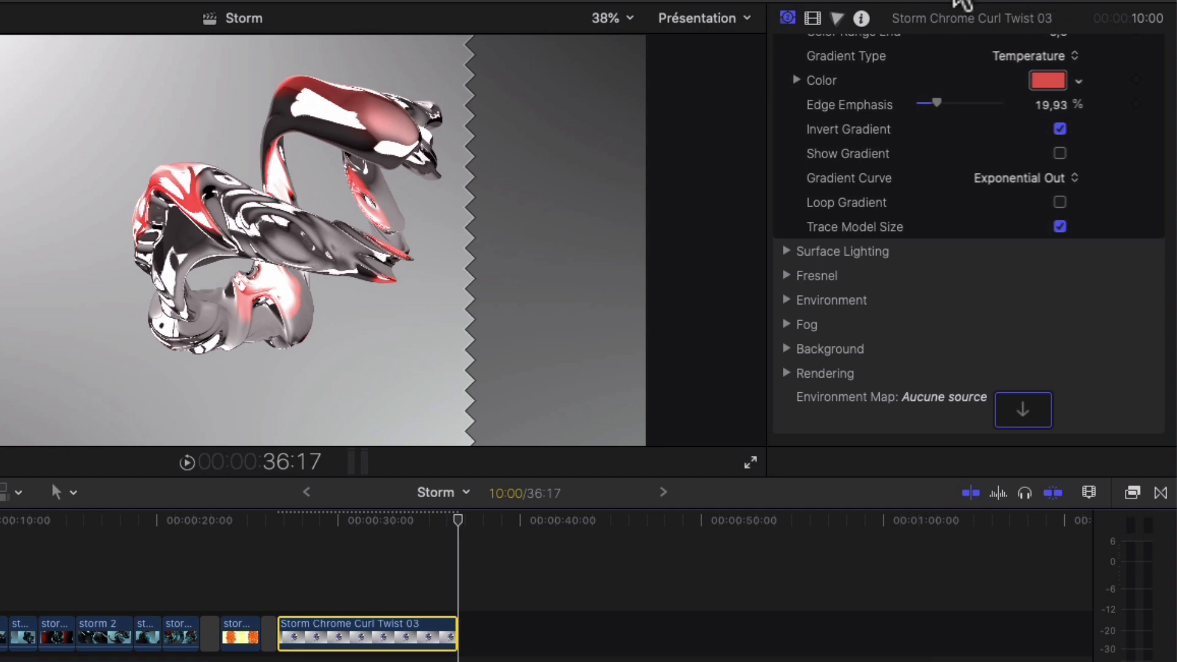
Step: Append the Storm Additive Bubble 01 generator to the end of the timeline and trim it to 8:04
left_click(956, 0)
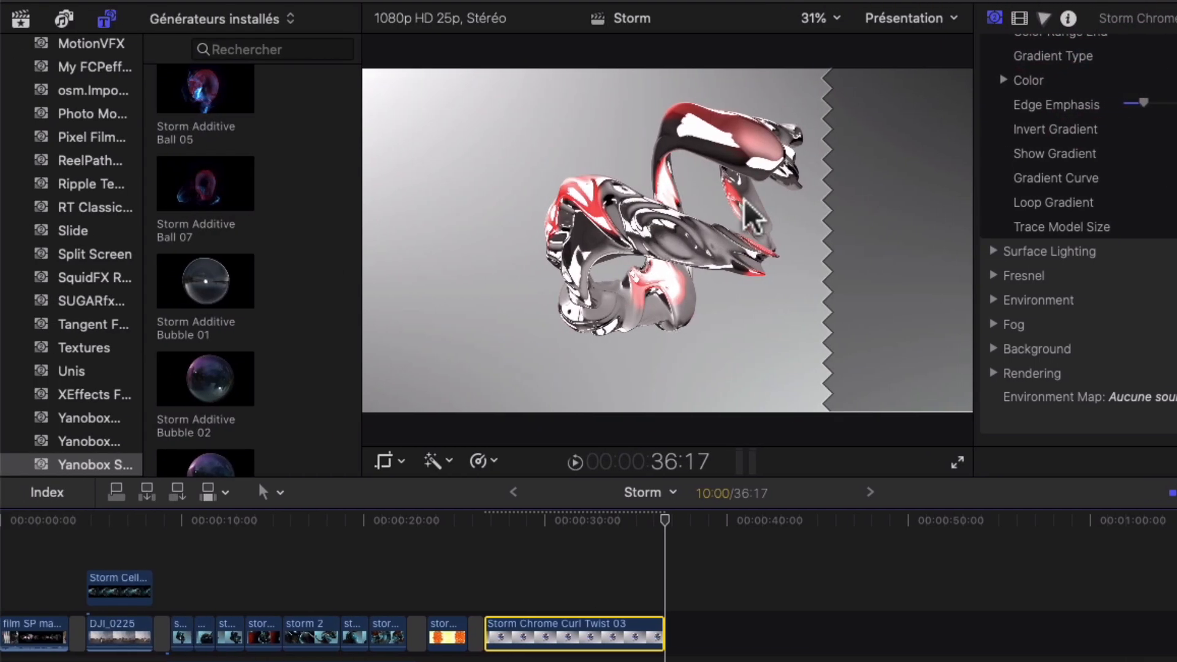
left_click(201, 291)
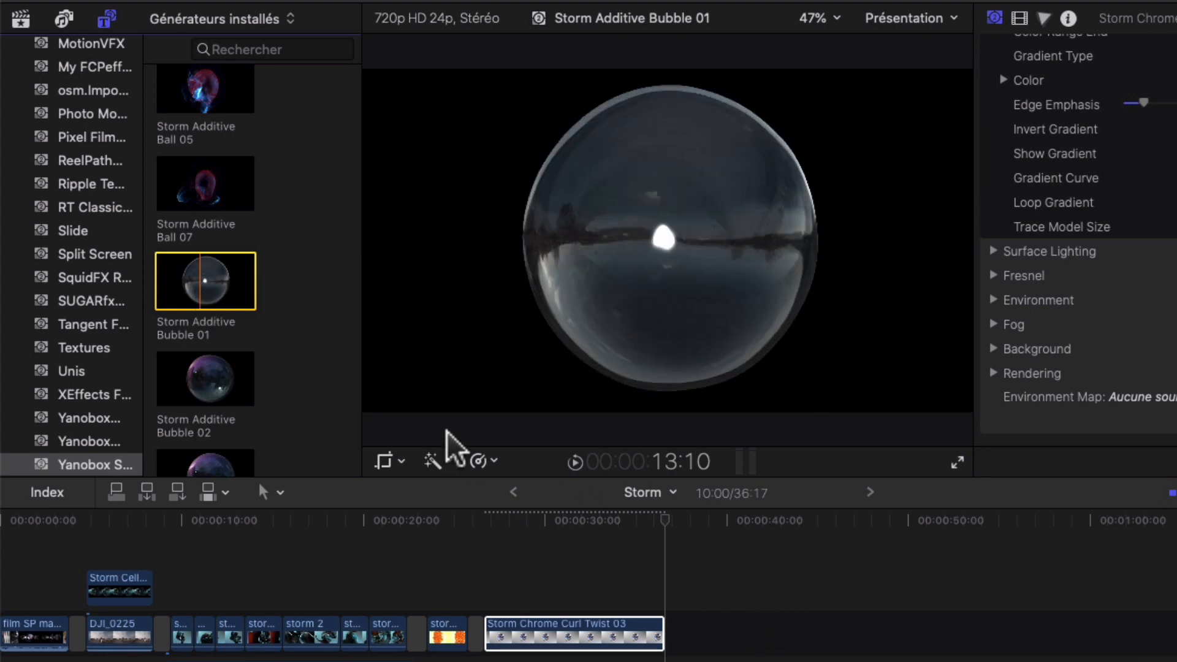
key("e")
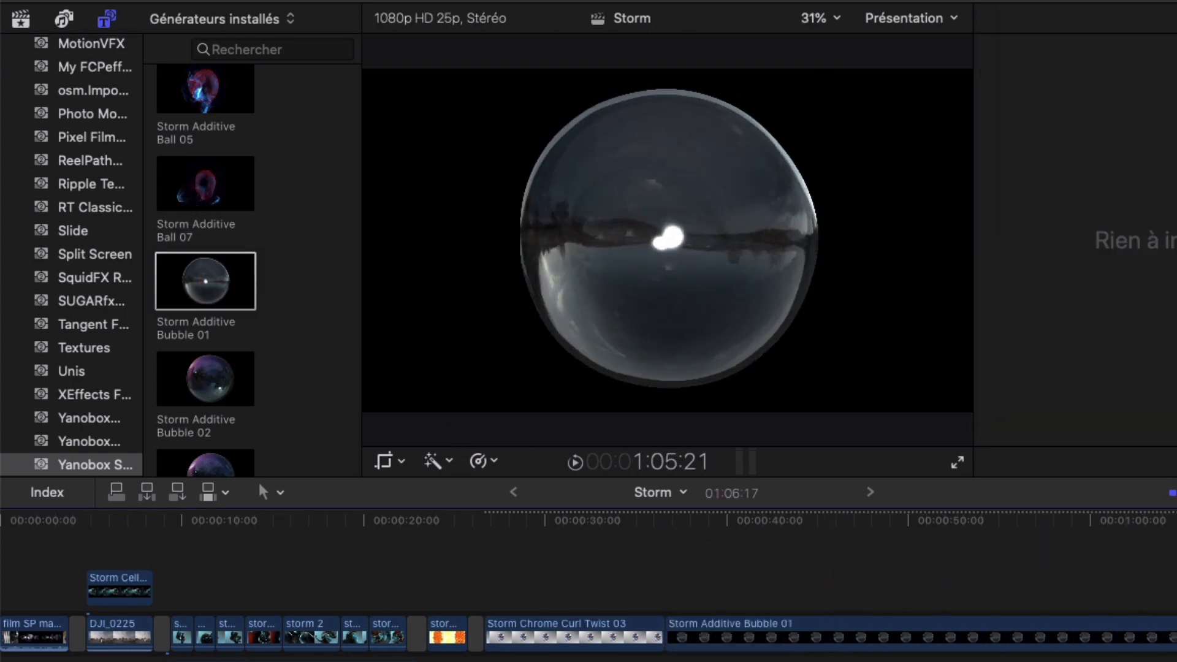
left_click_drag(1174, 637, 729, 533)
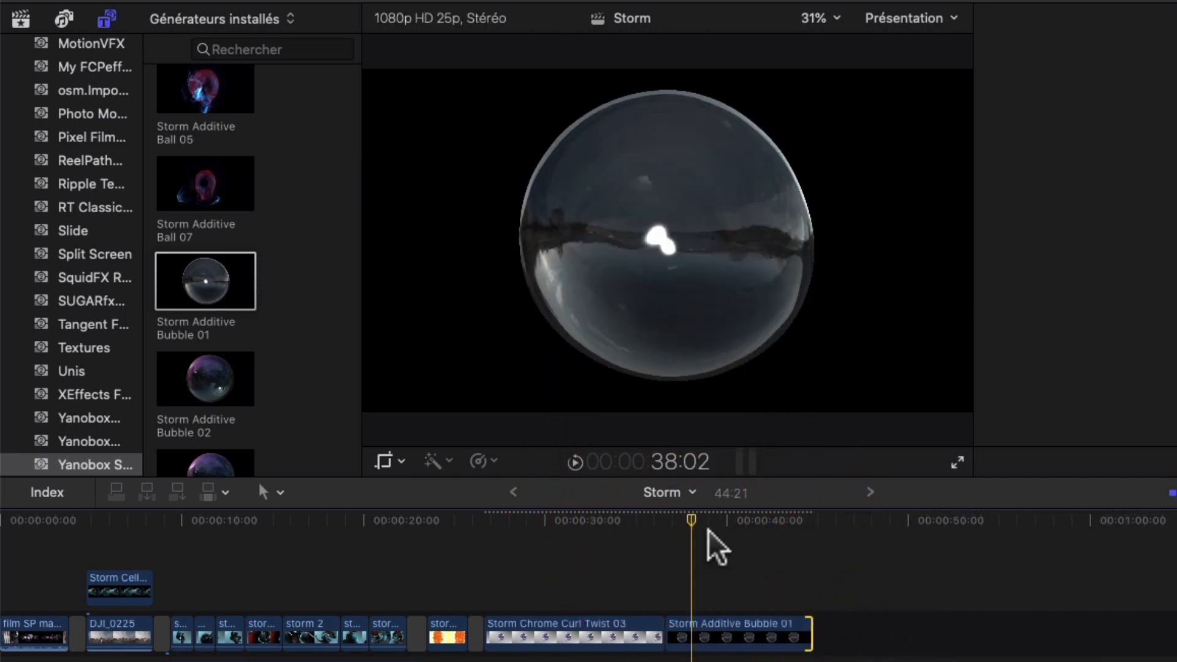
Step: With the playhead at 41:13 on the bubble clip, expand its Environment parameters and set Environment Map to Amsterdam Bridge
key("super+4")
left_click_drag(697, 521, 755, 521)
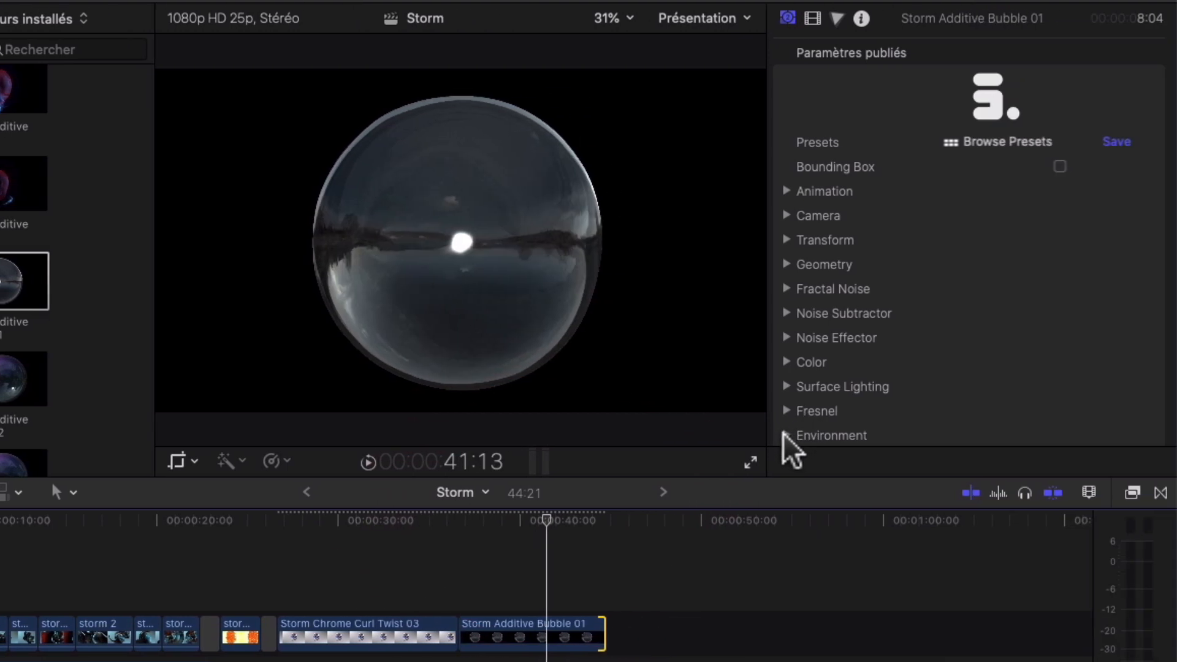
left_click(788, 434)
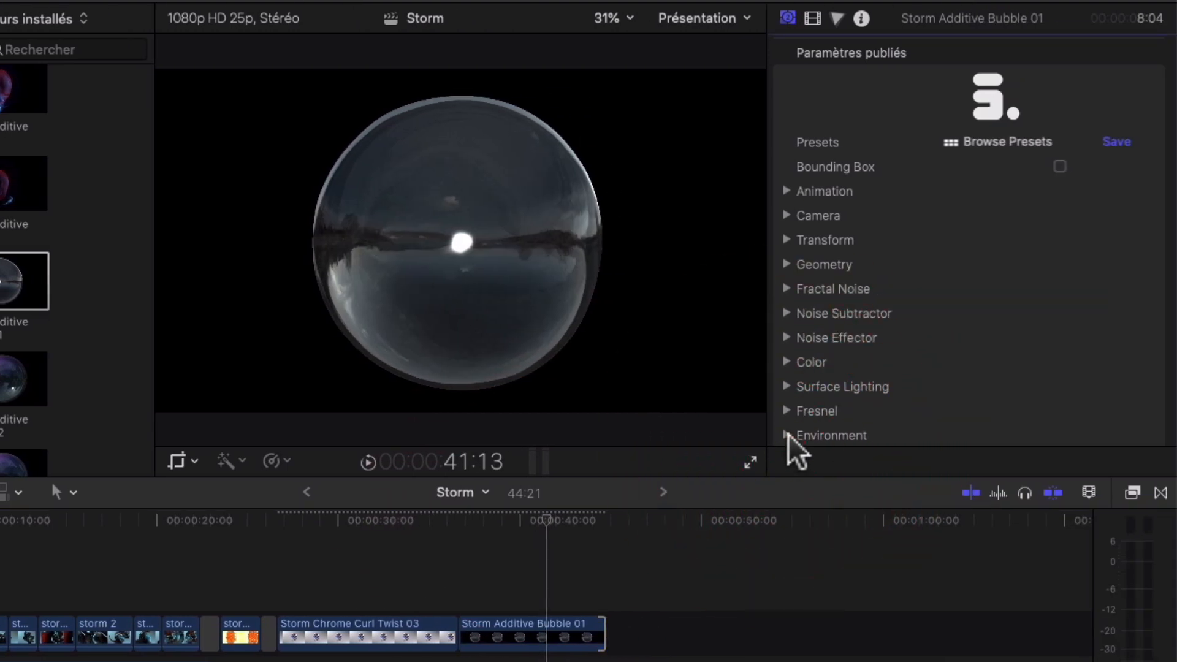
left_click(784, 434)
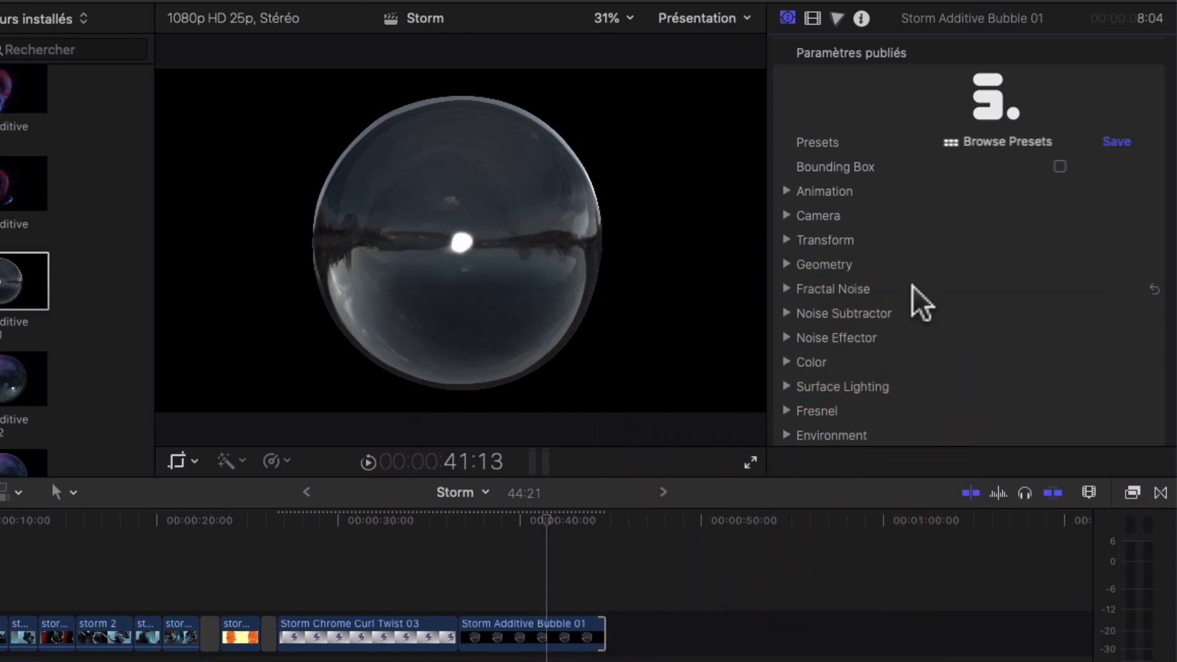
scroll(920, 301, "down", 5)
left_click(1023, 411)
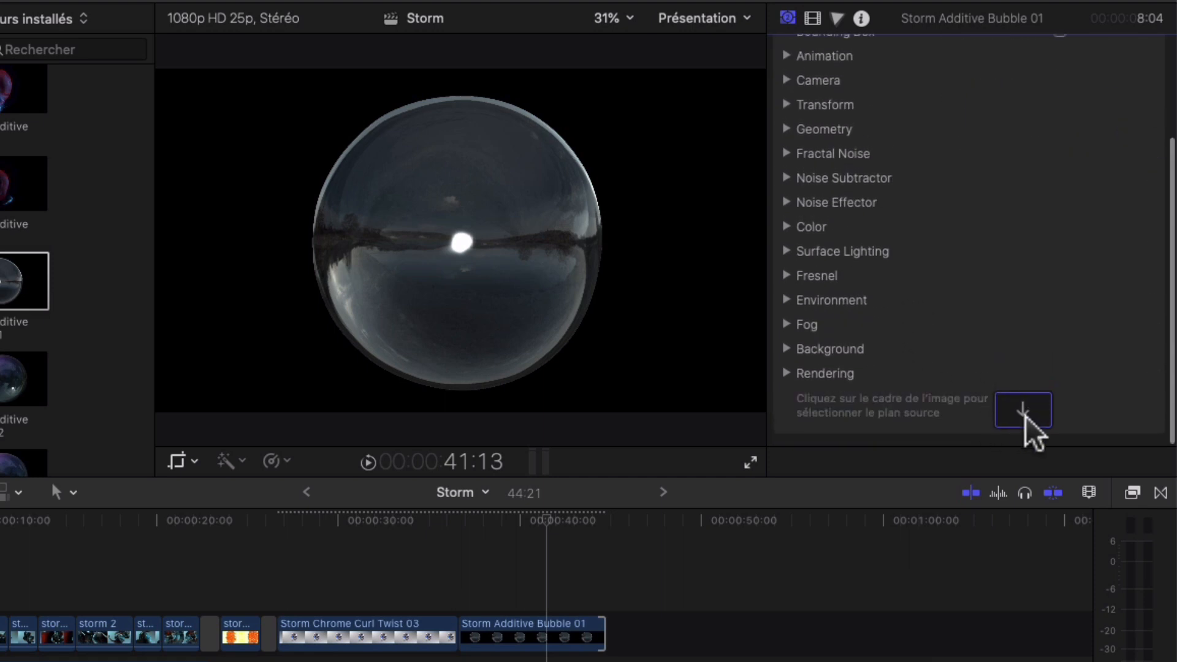
left_click(787, 300)
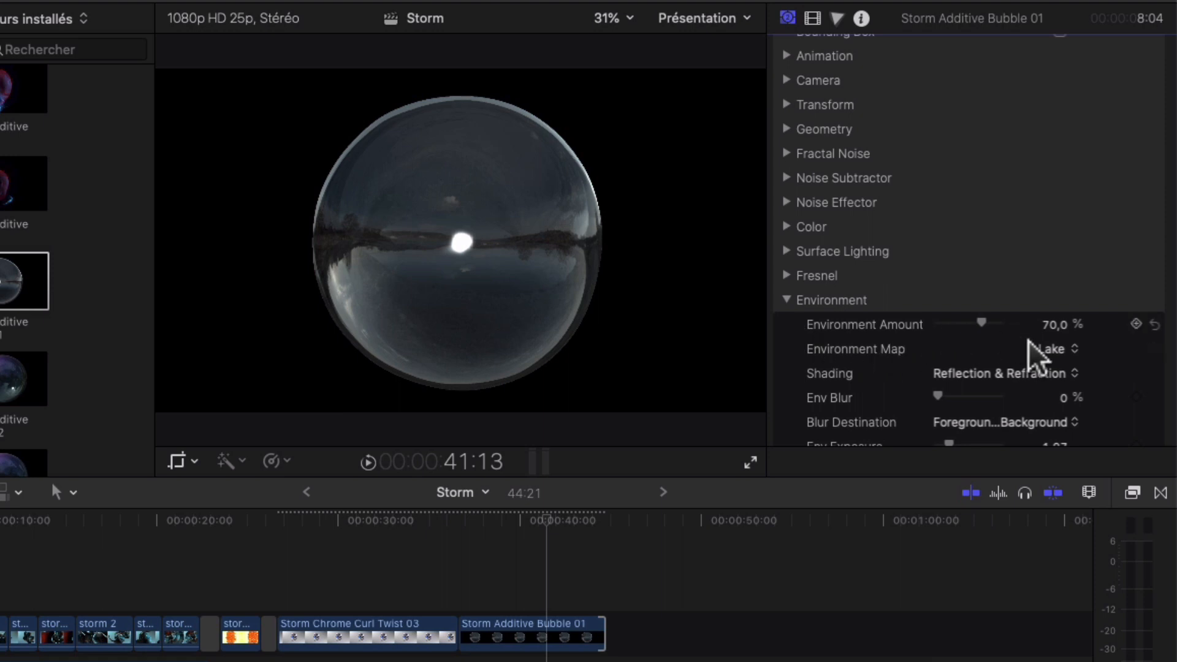
left_click(1060, 349)
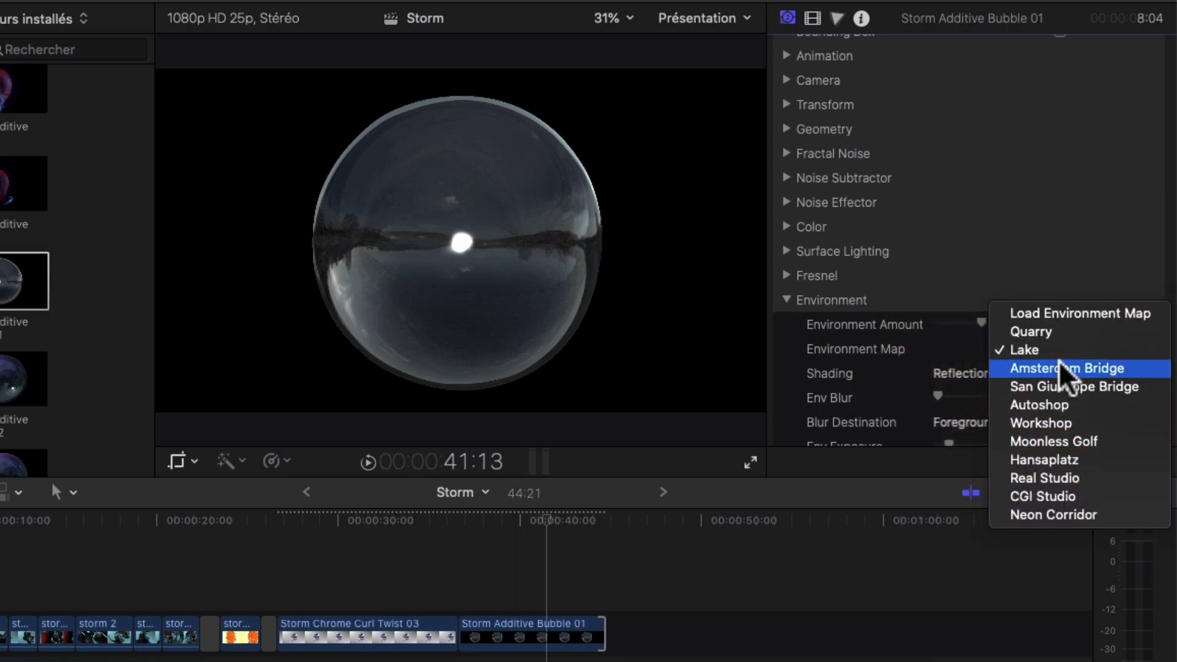
left_click(1060, 377)
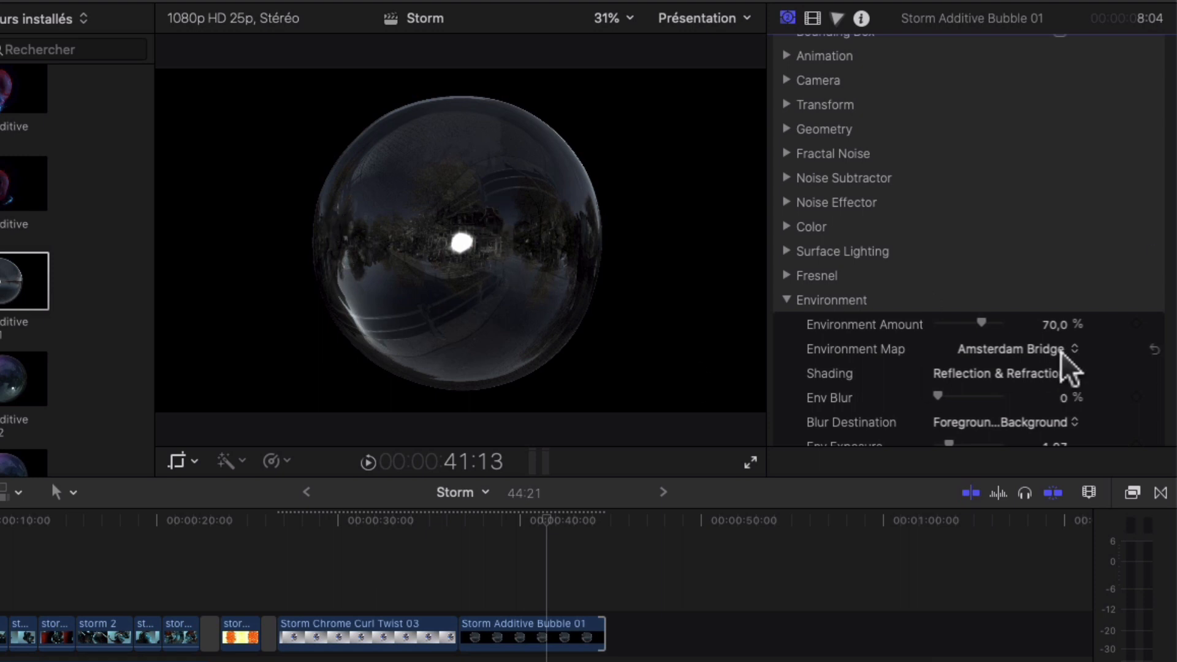
scroll(1048, 374, "down", 5)
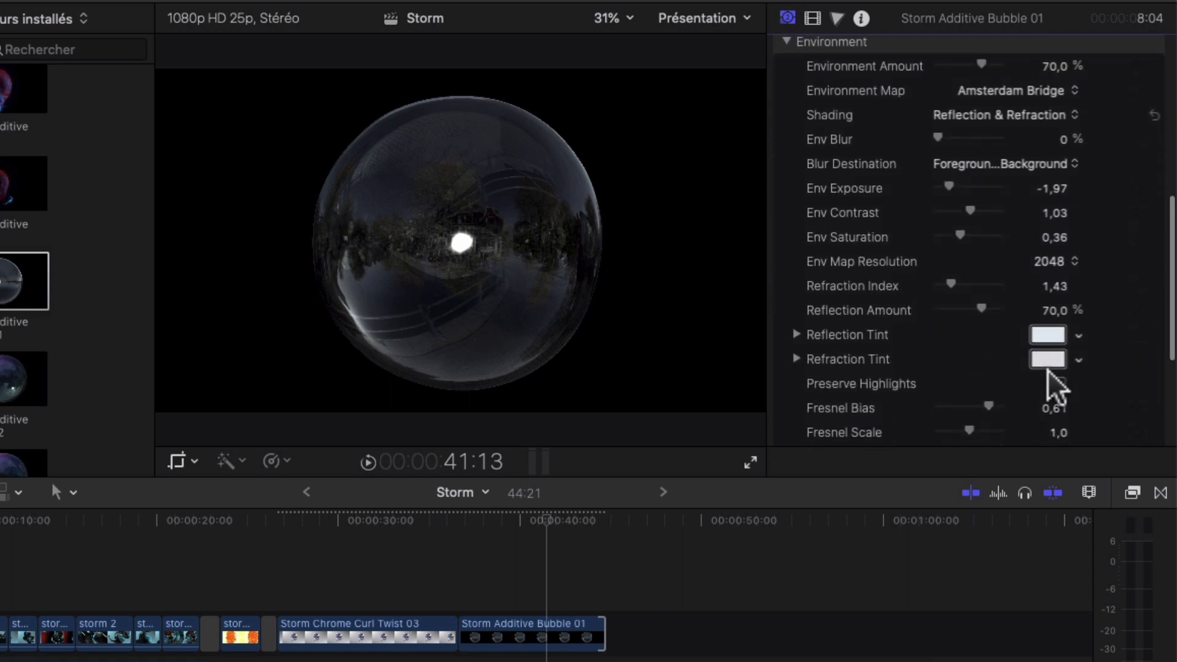
scroll(1049, 374, "up", 3)
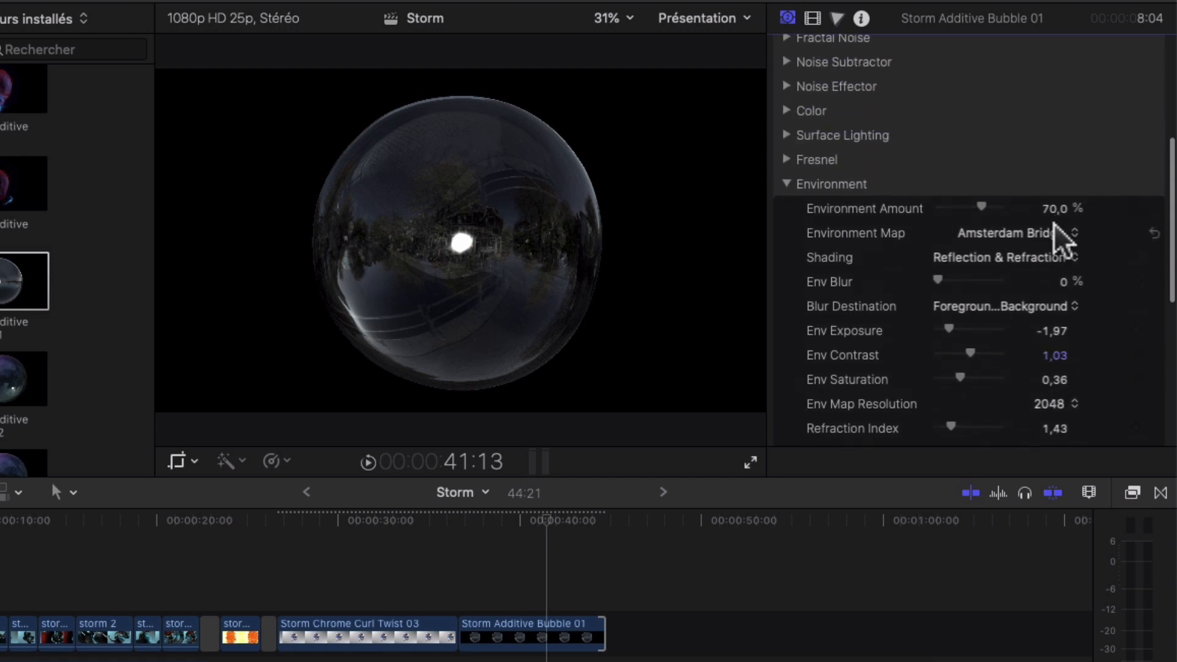
Step: Set the bubble's Environment Map to Load Environment Map and apply the DJI_0217 clip as its source
left_click(1055, 235)
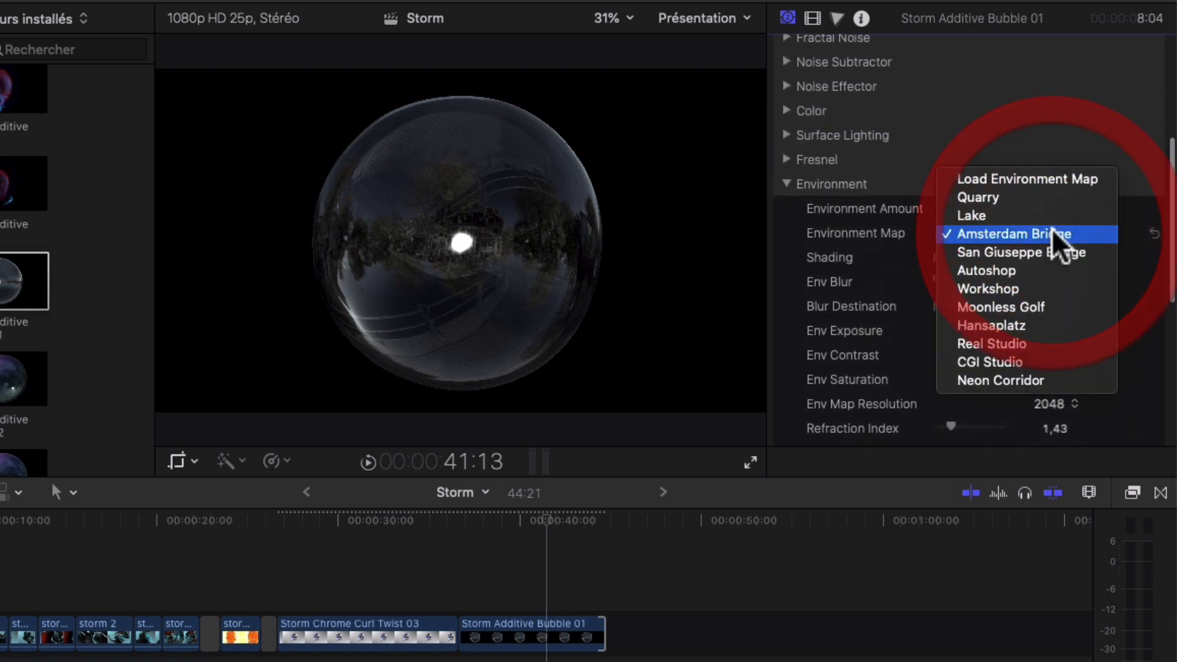
left_click(1042, 177)
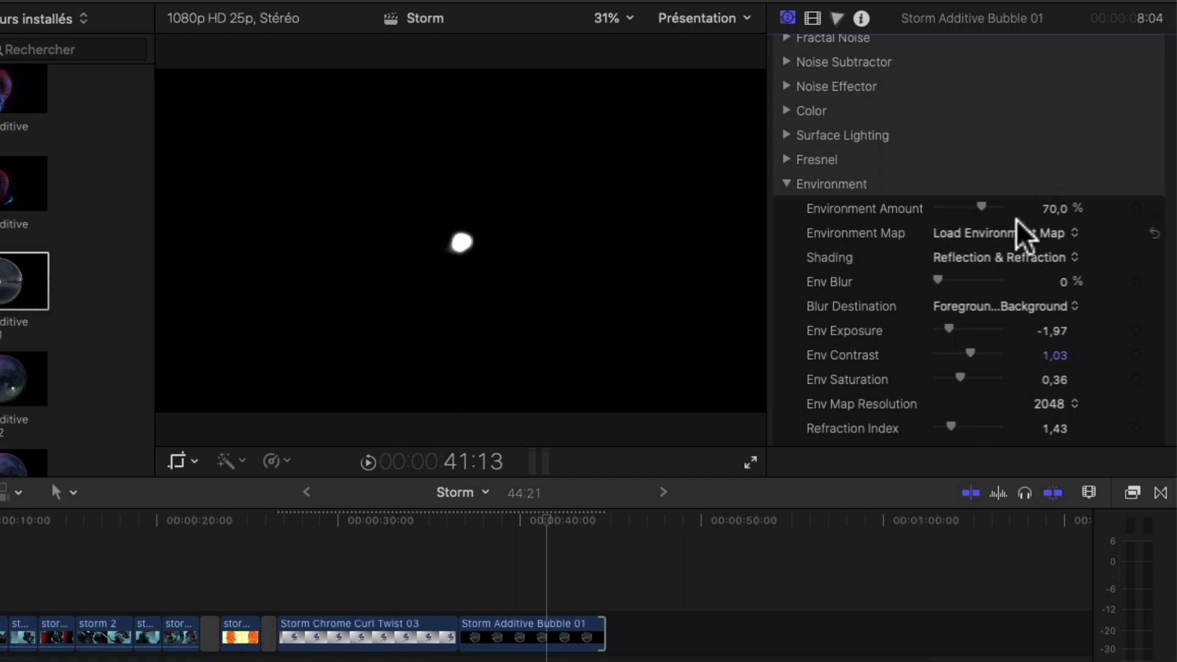
scroll(1018, 233, "down", 6)
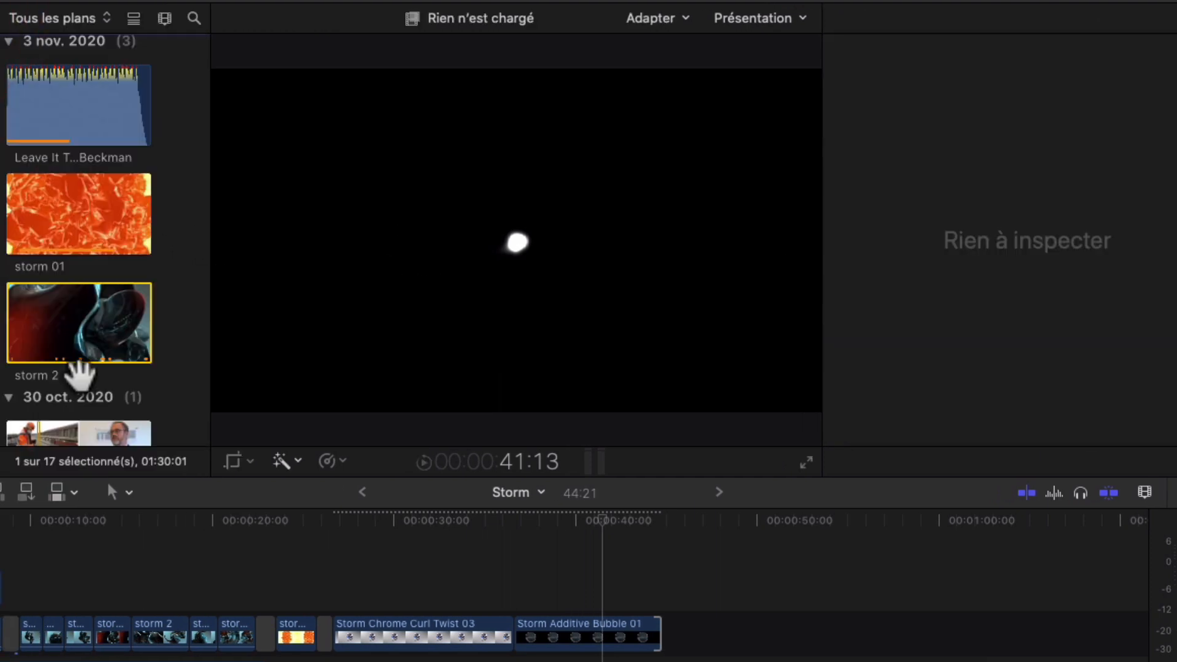
scroll(95, 442, "down", 10)
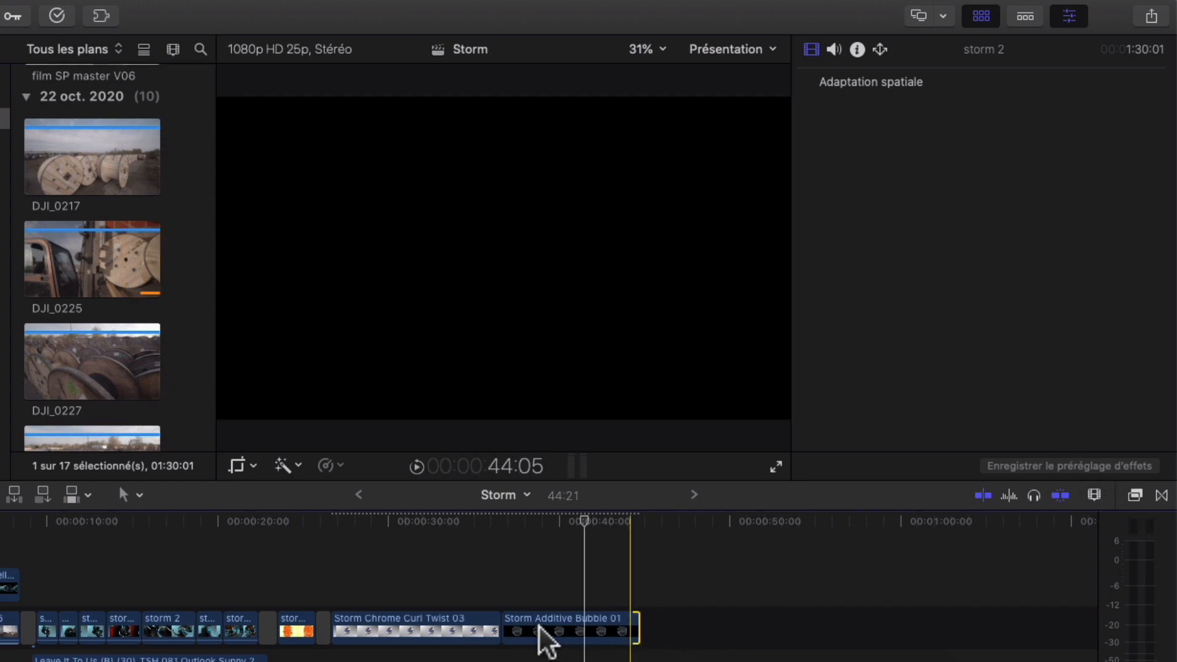
left_click(559, 631)
scroll(998, 340, "down", 10)
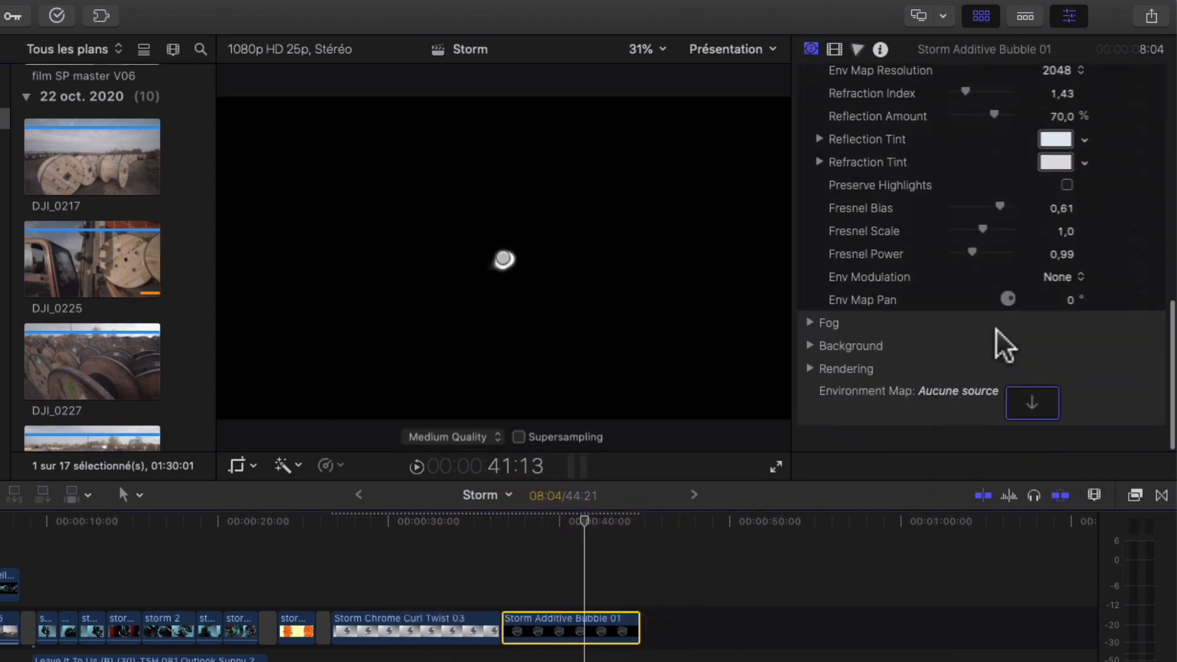
left_click(1038, 419)
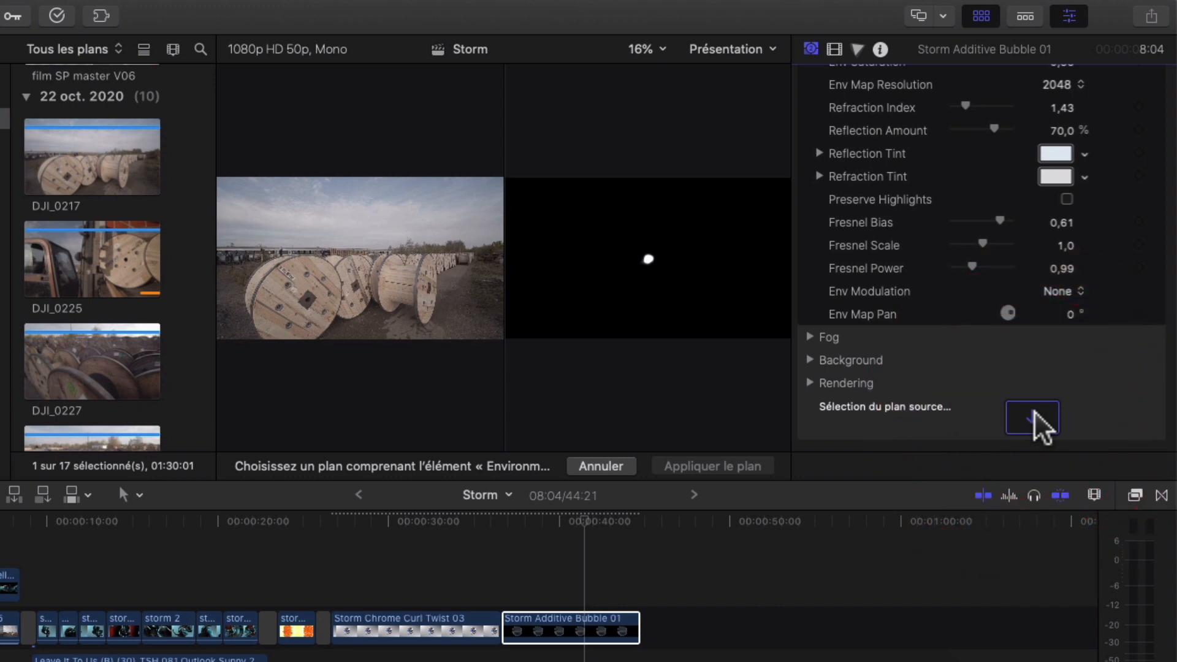
left_click(73, 161)
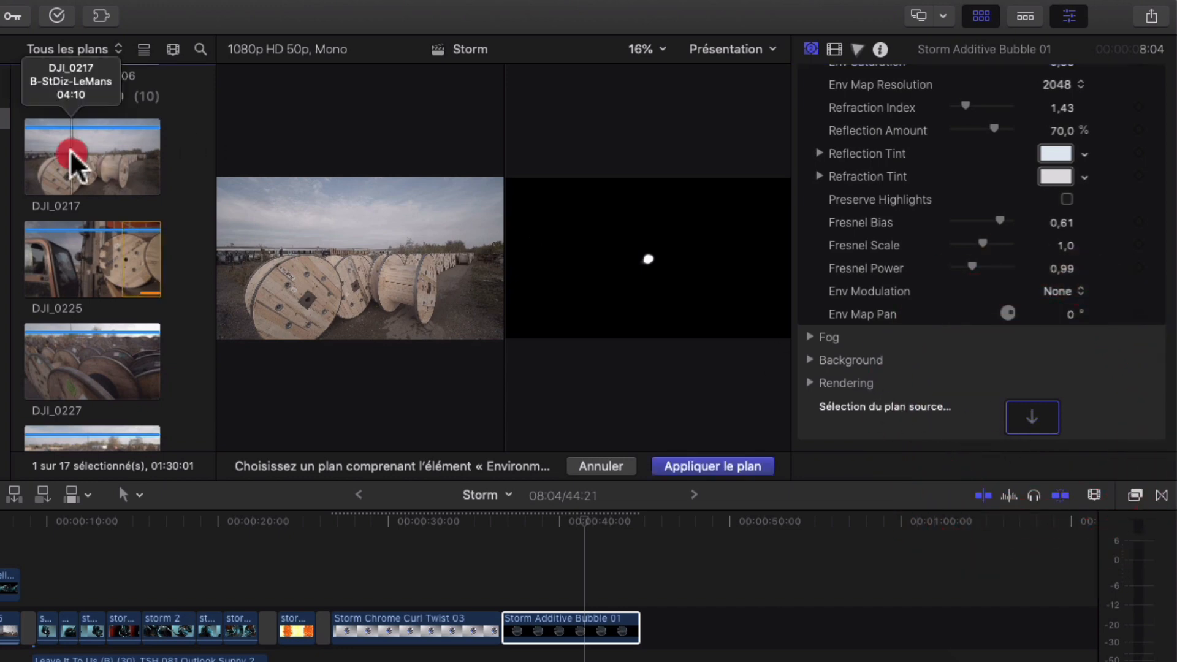
left_click(722, 469)
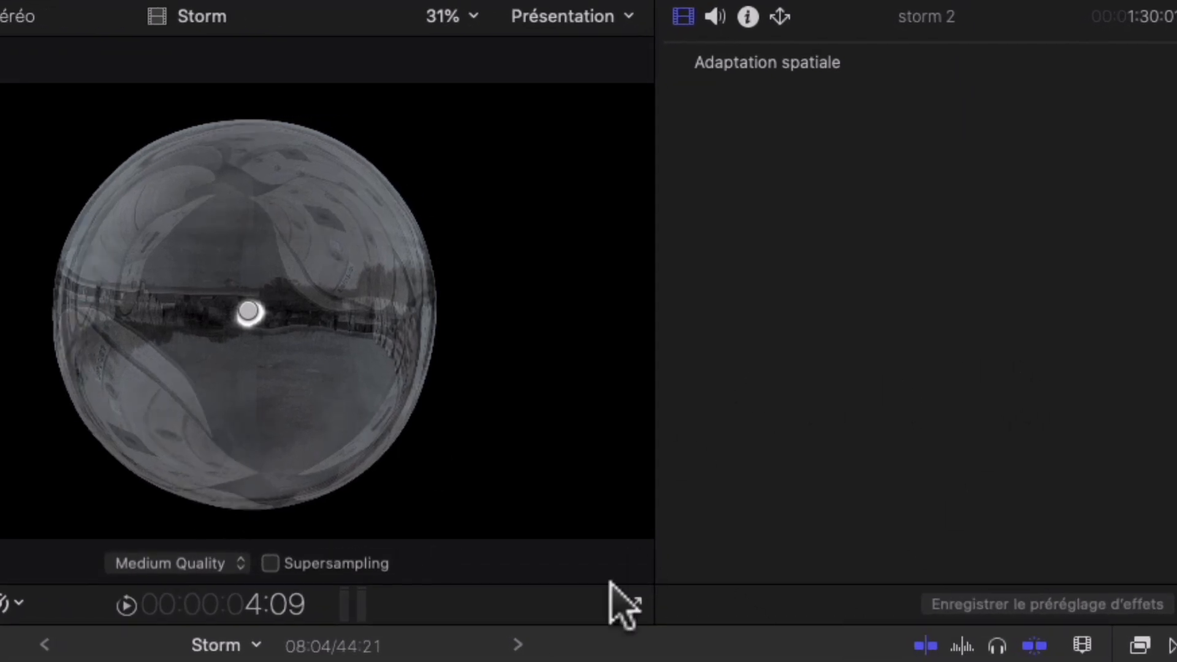
Step: Reselect the Storm Additive Bubble 01 clip and set its Environment Amount to 100,0 %
left_click(614, 661)
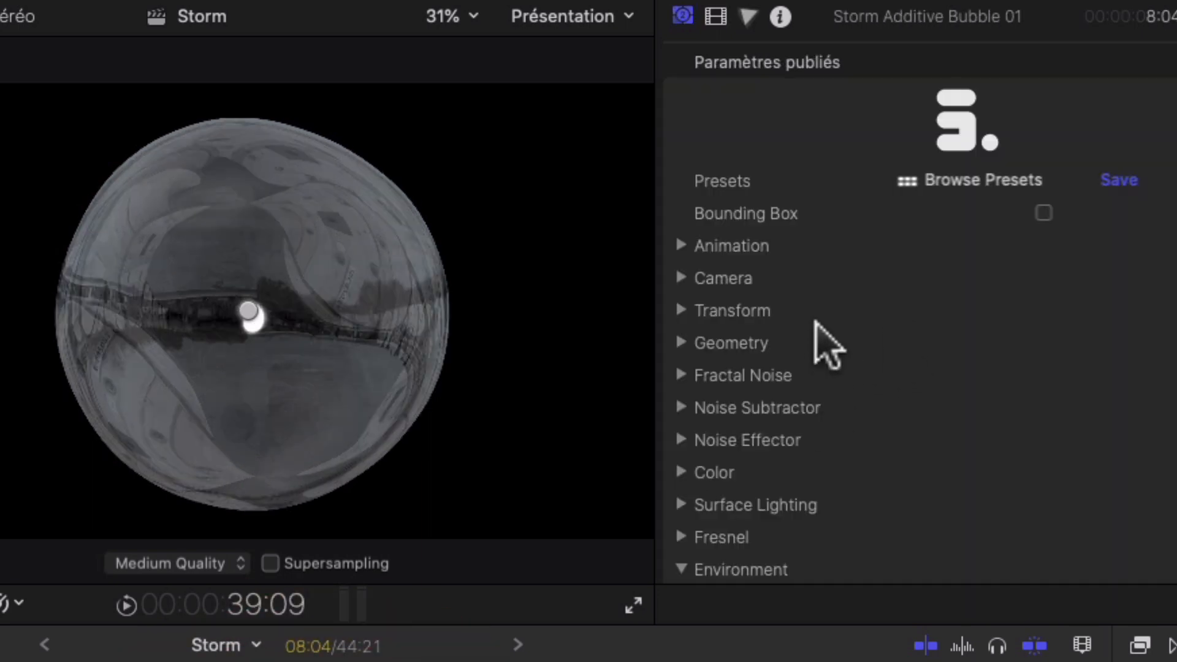
right_click(798, 279)
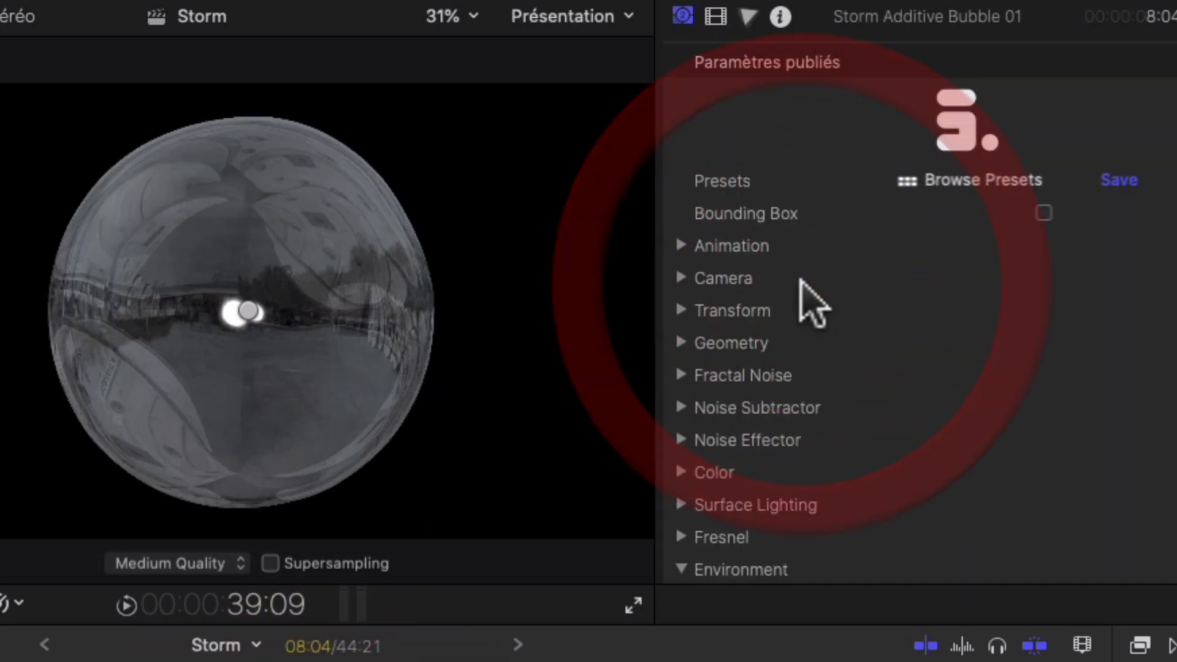
left_click(968, 147)
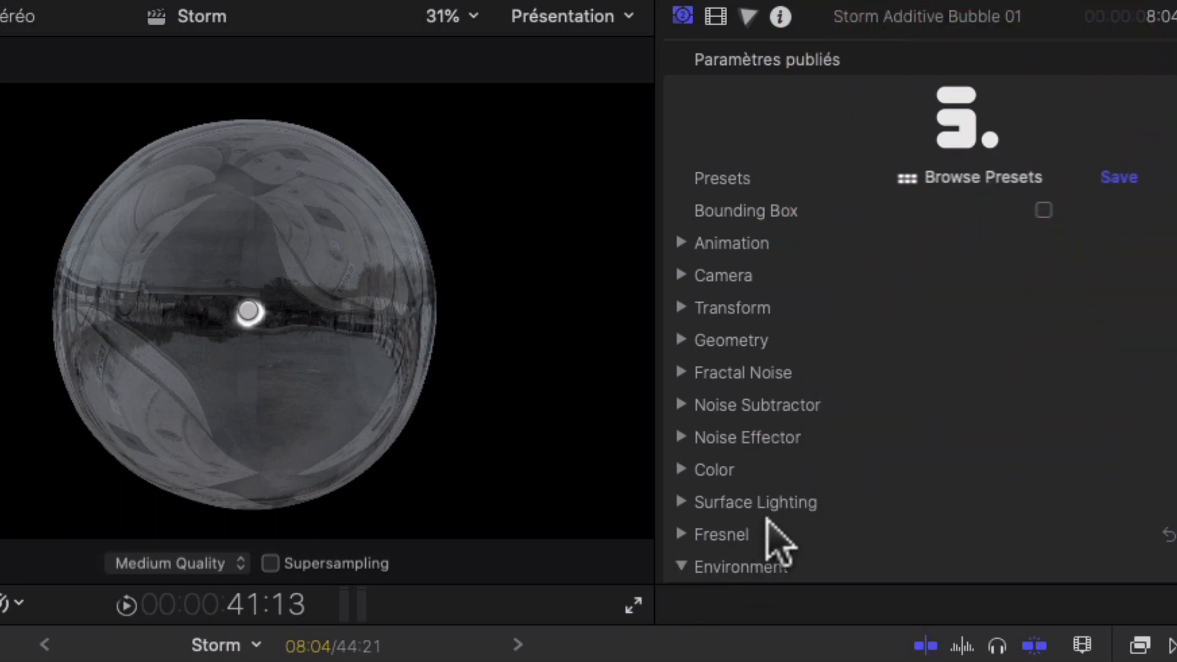
scroll(770, 525, "down", 10)
scroll(774, 537, "down", 2)
scroll(771, 538, "up", 3)
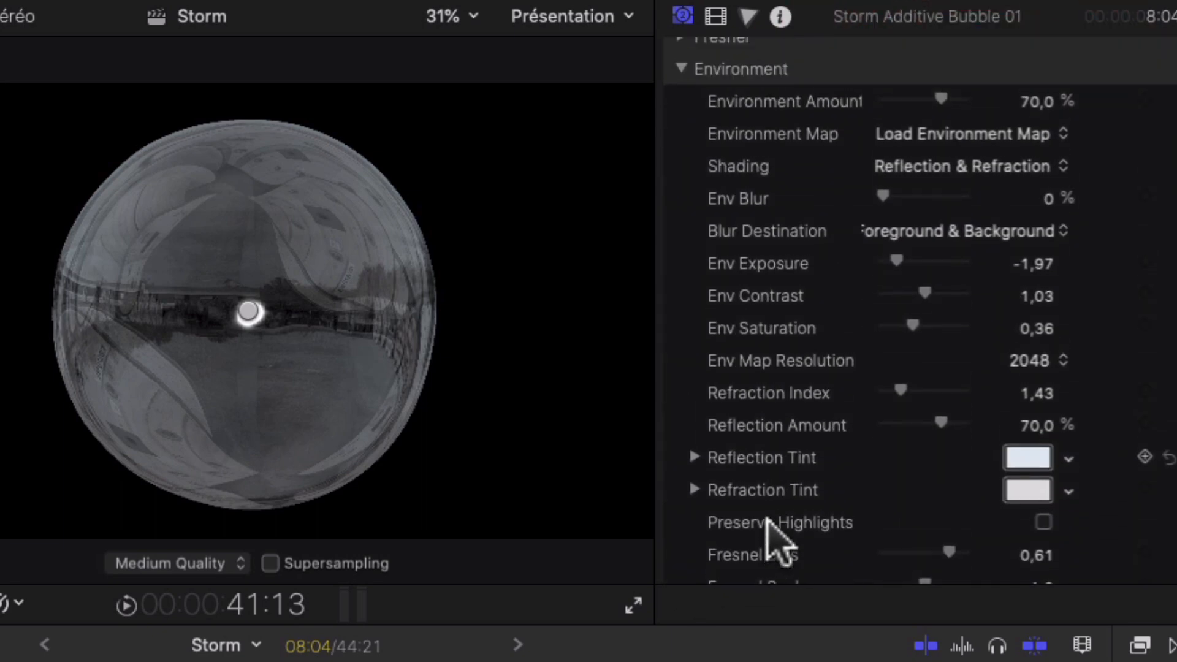
left_click_drag(941, 125, 1058, 121)
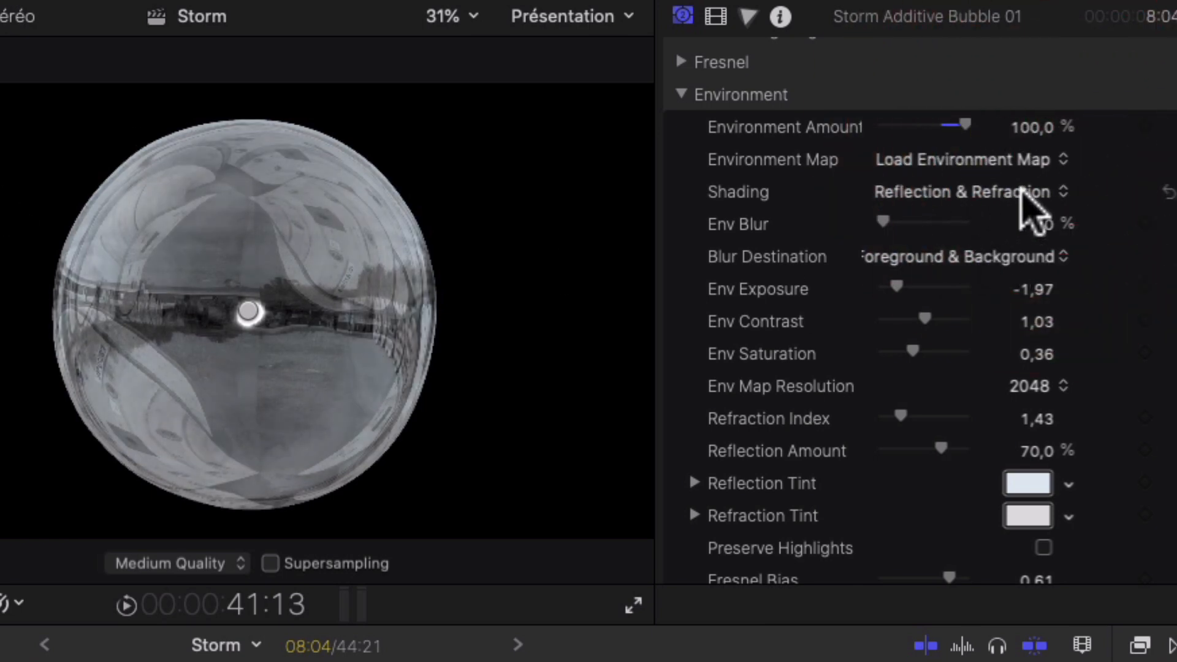
Step: Try Refraction shading on the bubble's environment, set Shading to Reflection, and raise Env Contrast
left_click(1045, 192)
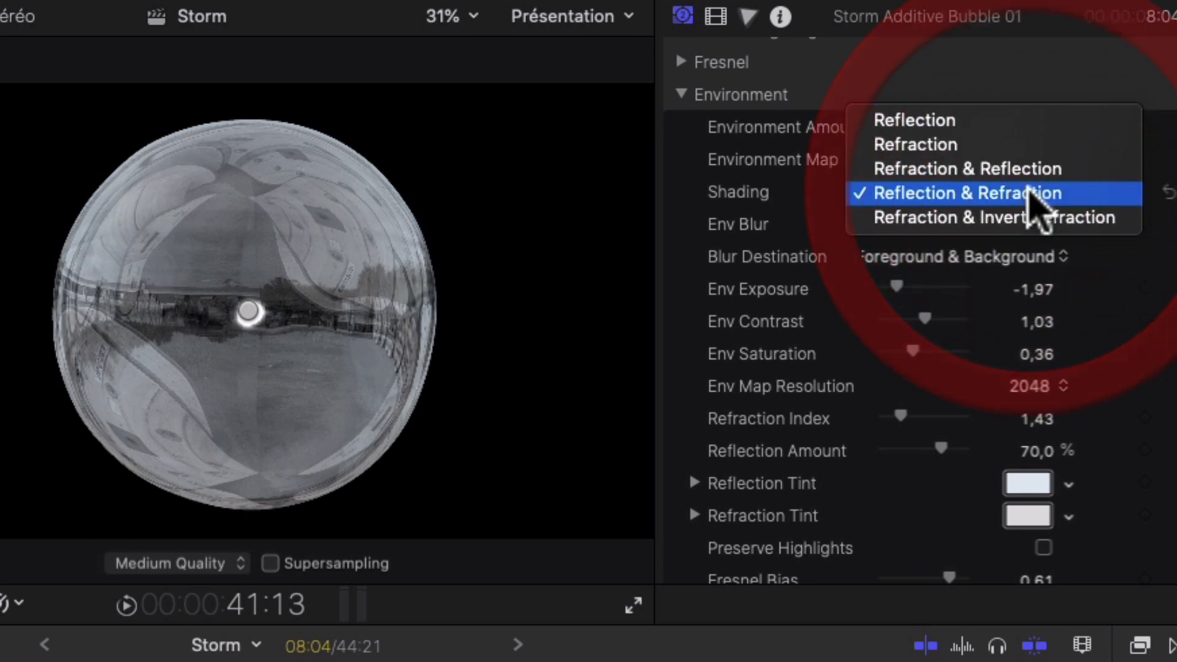
left_click(910, 144)
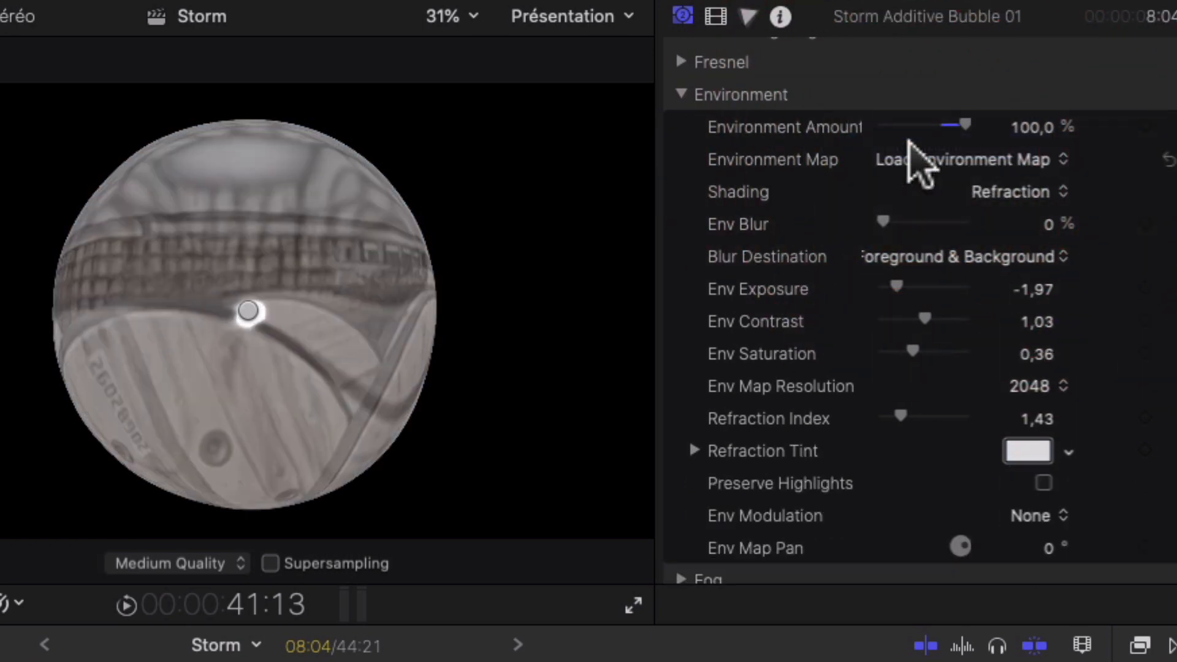
left_click(1006, 190)
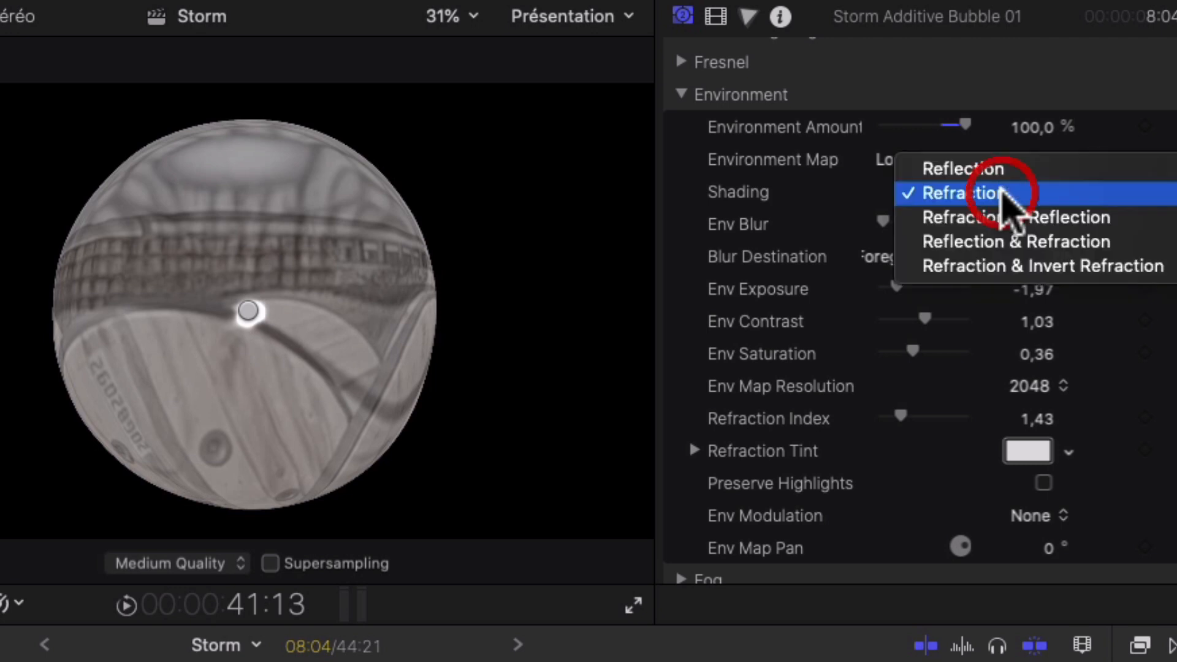
left_click(994, 172)
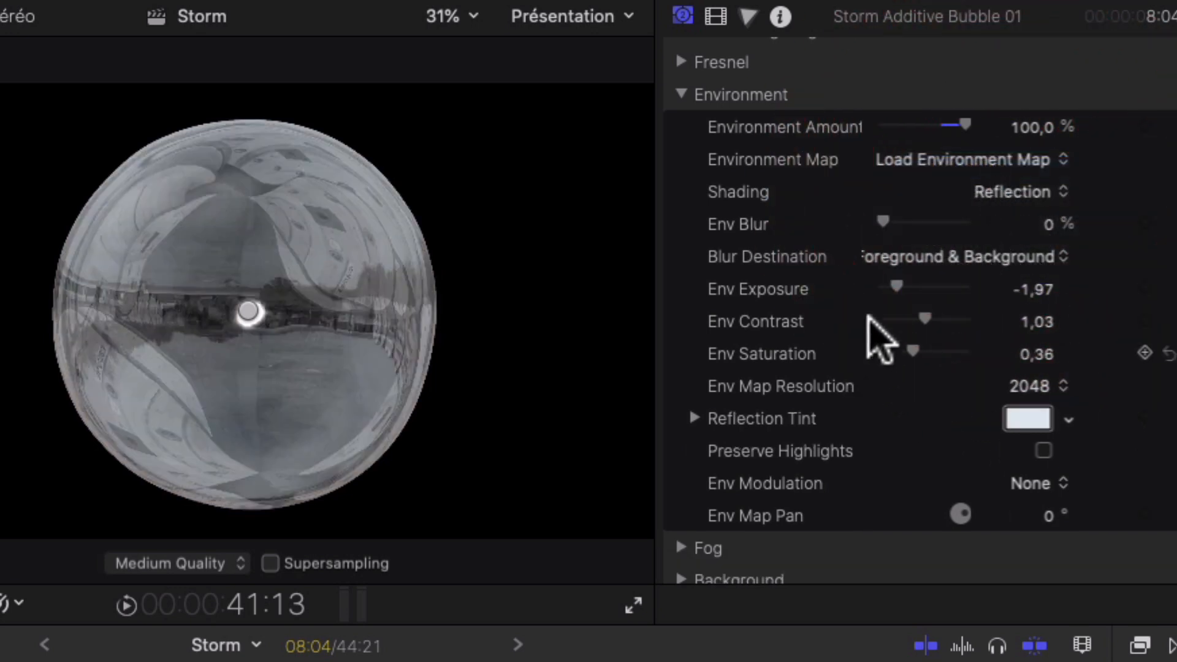
left_click_drag(897, 286, 992, 329)
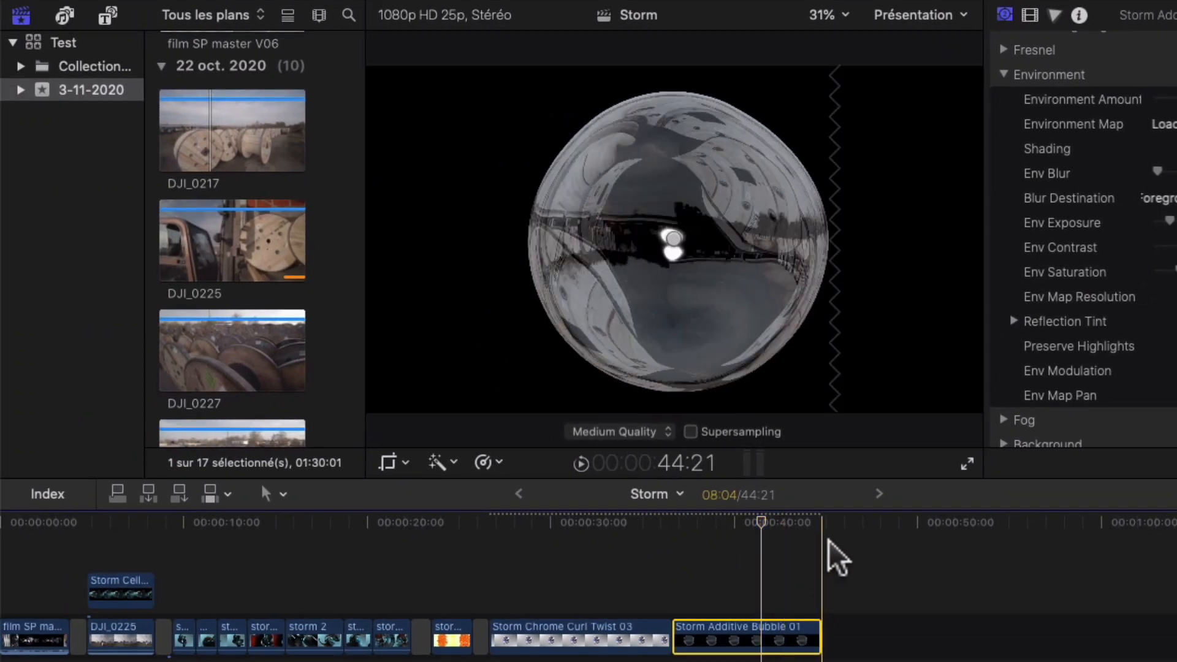
Step: Append the basic Storm generator from the Yanobox Storm category to the end of the timeline
left_click(798, 532)
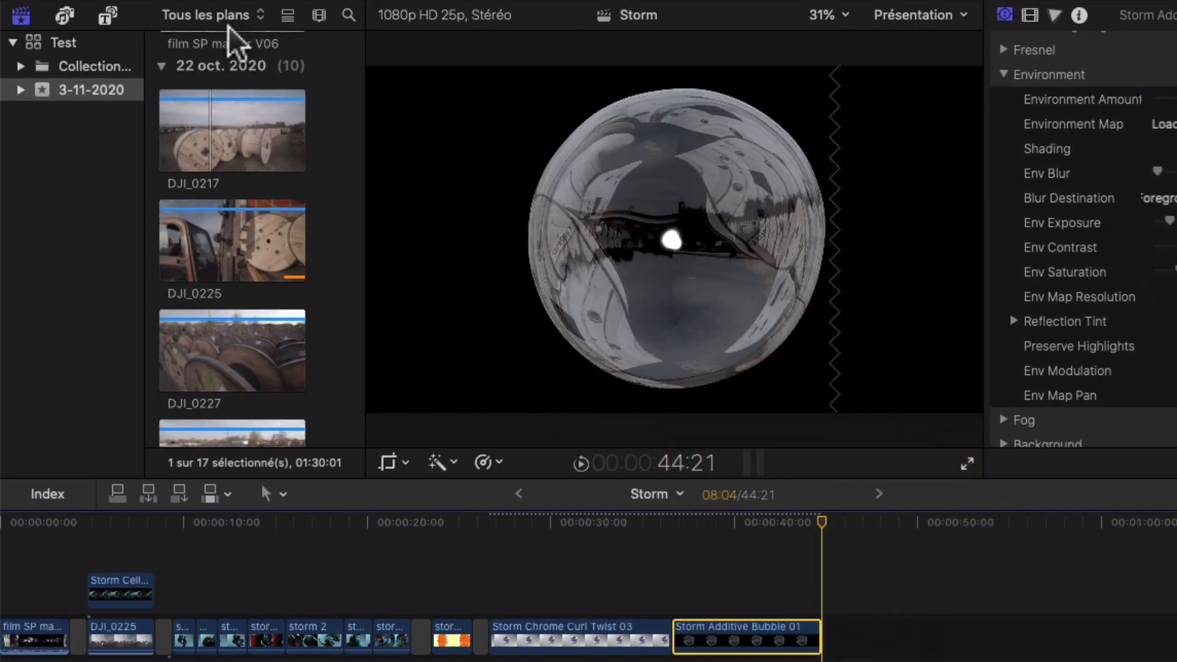
left_click(268, 90)
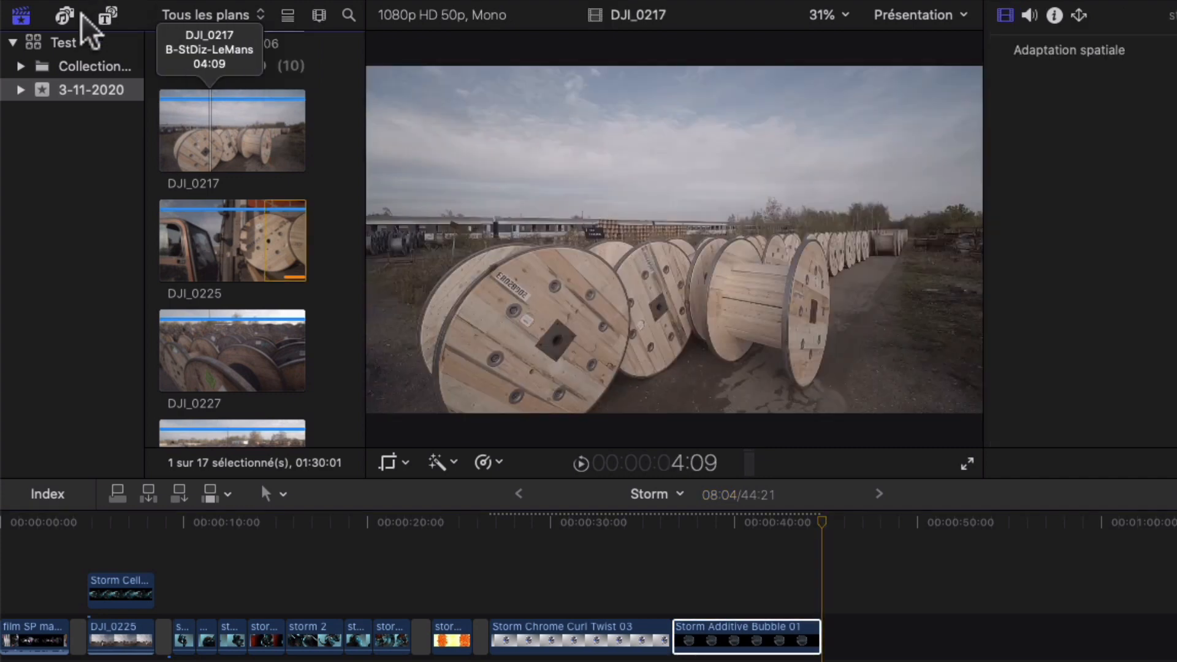
left_click(106, 15)
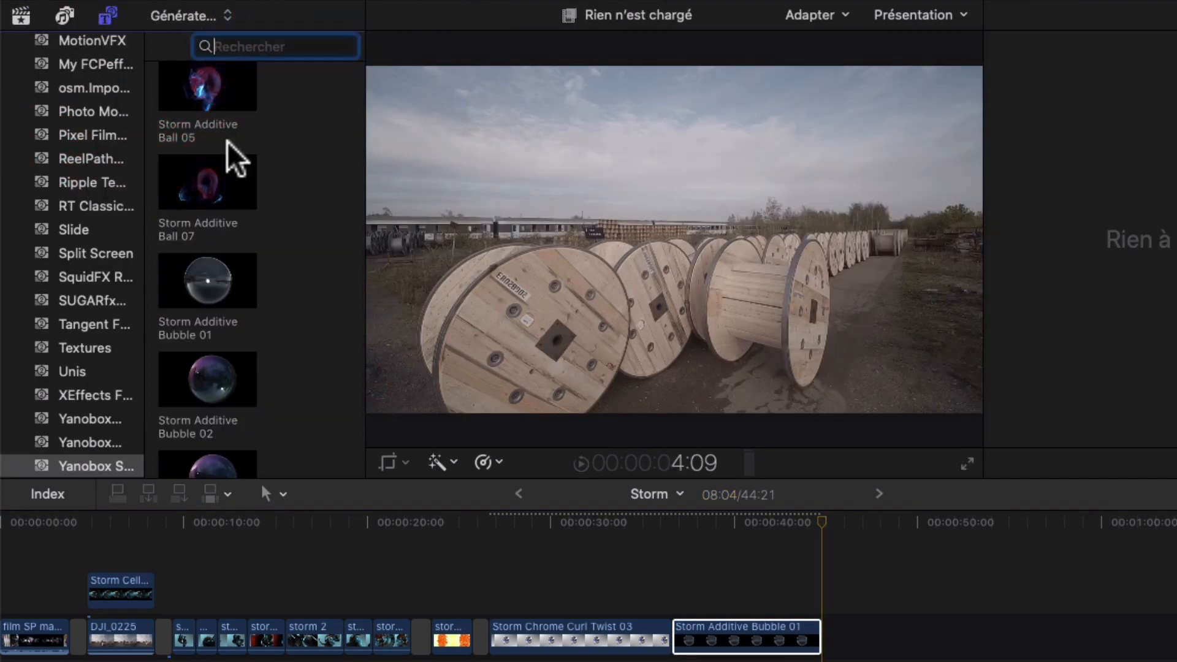
scroll(263, 208, "up", 20)
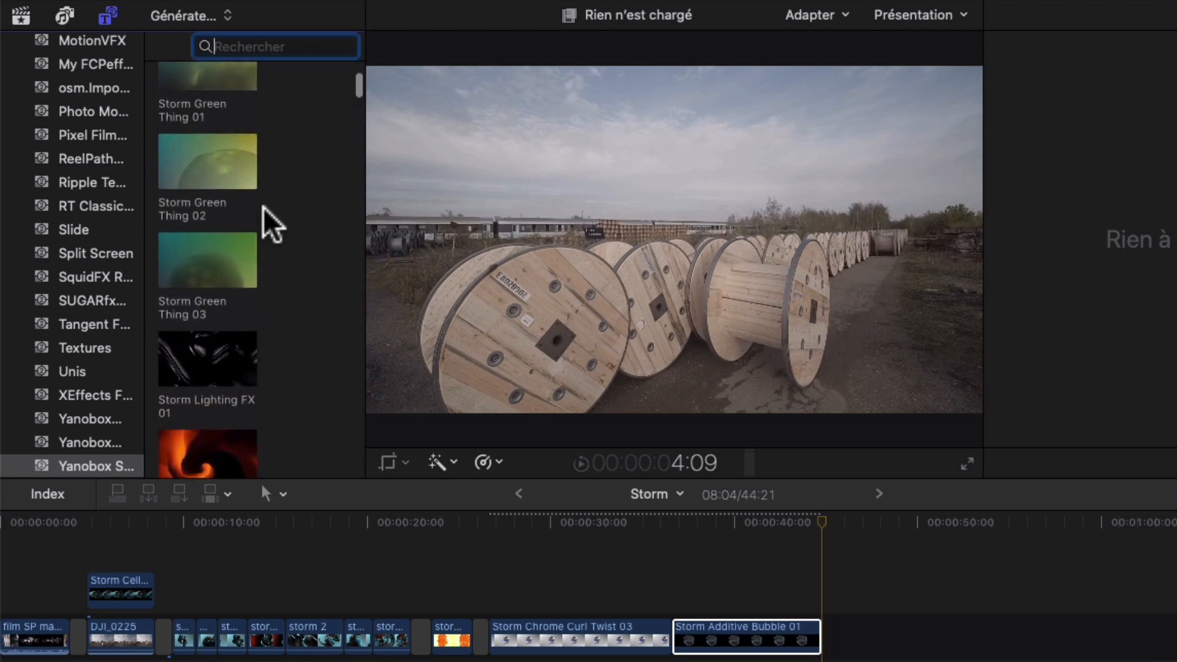
scroll(263, 207, "down", 2)
left_click(210, 123)
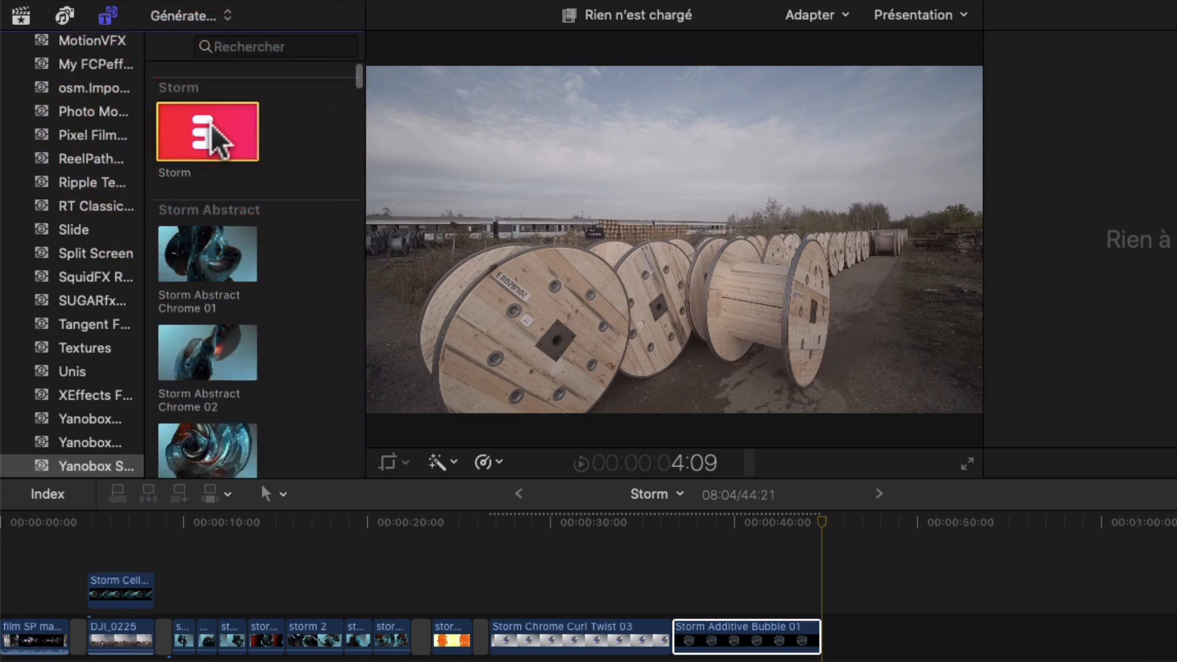
key("e")
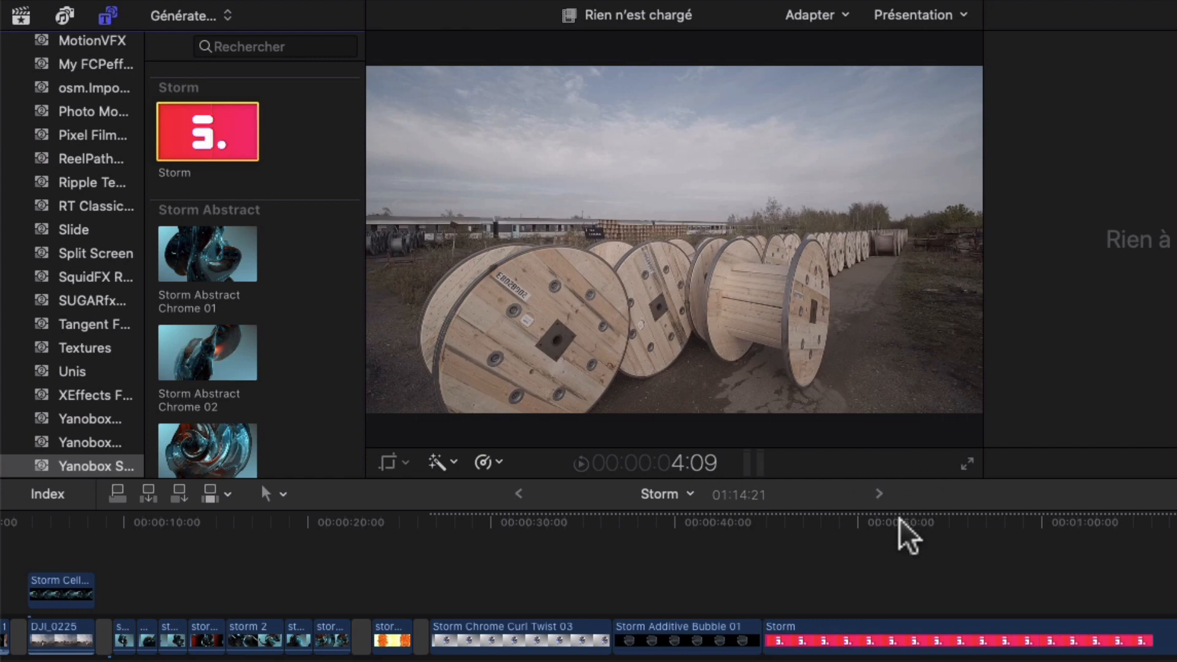
Step: Trim the end of the new Storm clip to a duration of 12:04 and place the playhead at 45:09
left_click_drag(895, 519, 823, 517)
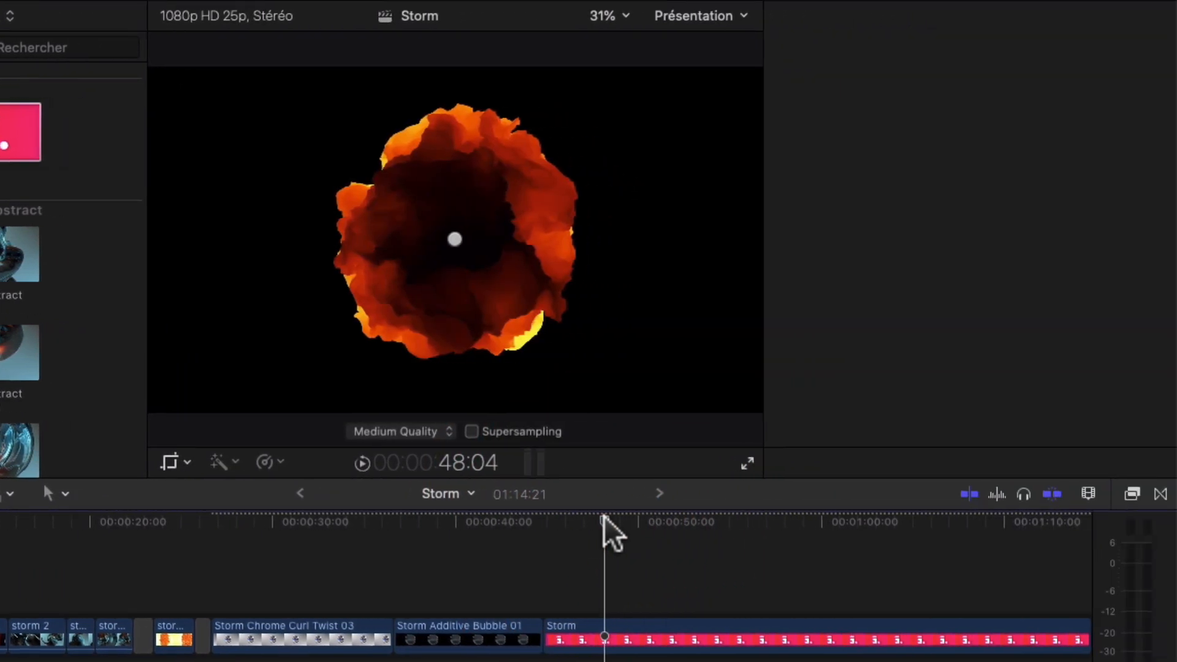
key("super+minus")
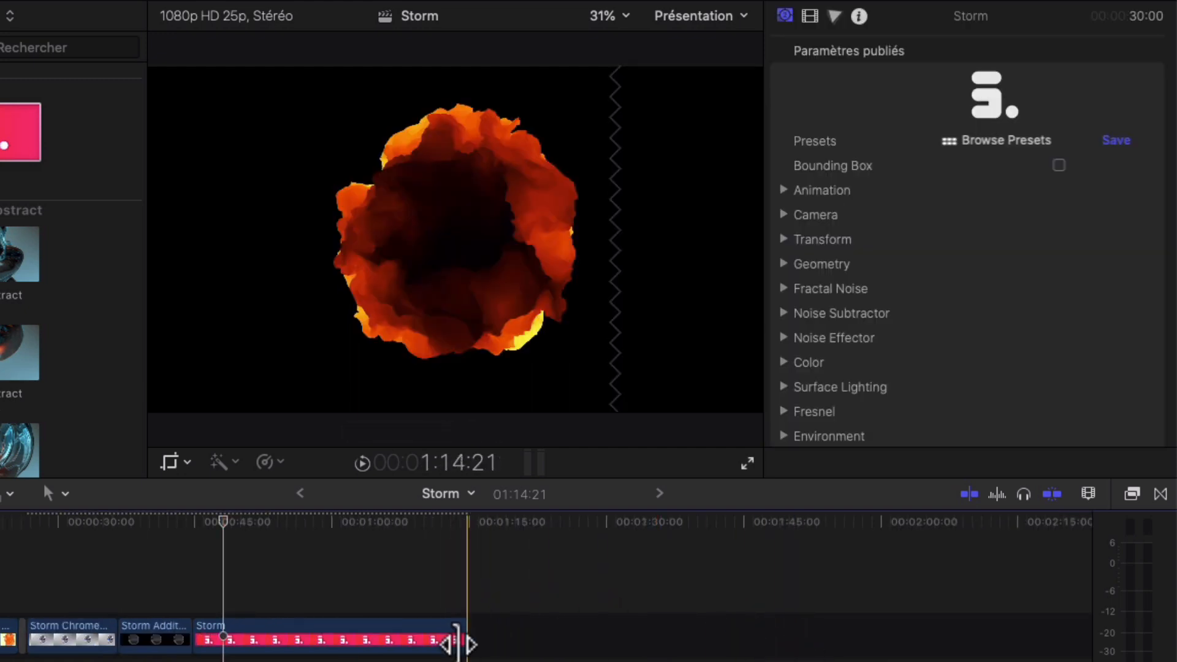
left_click_drag(461, 639, 298, 639)
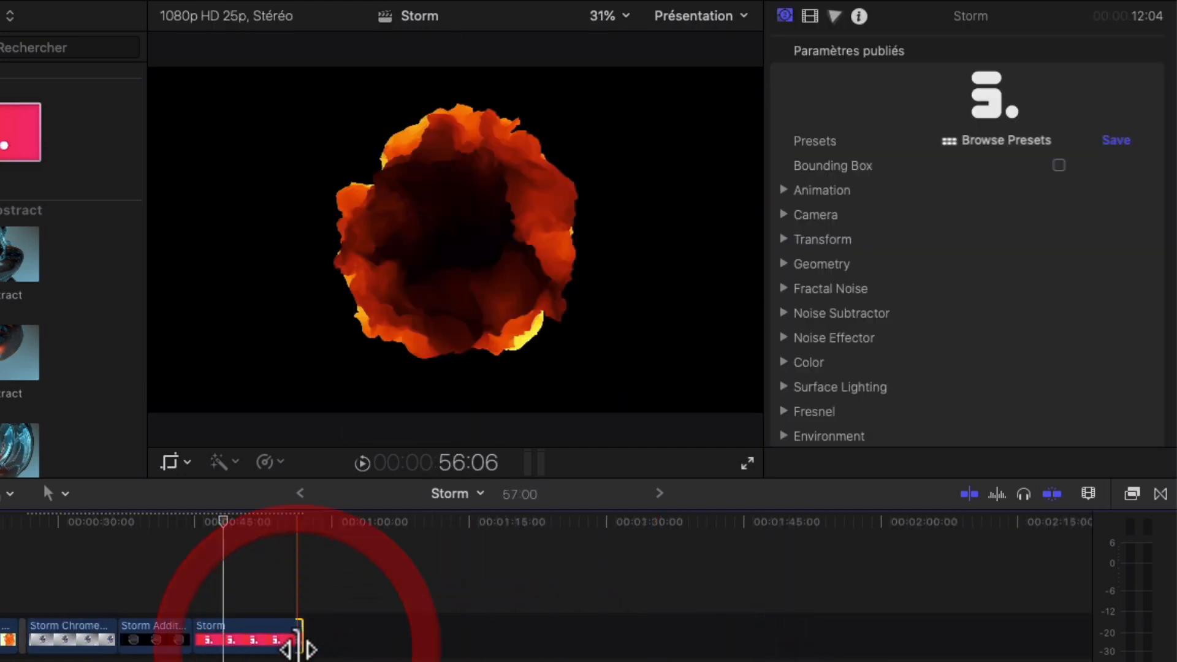
key("super+equal")
key("super+equal")
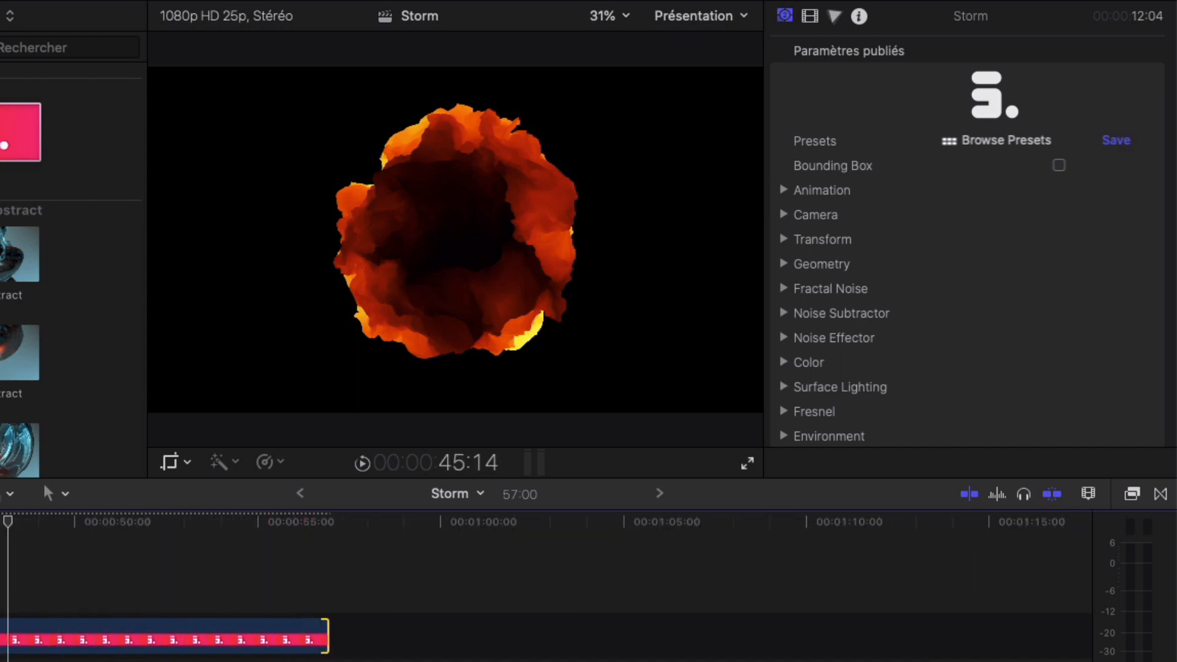
left_click(0, 524)
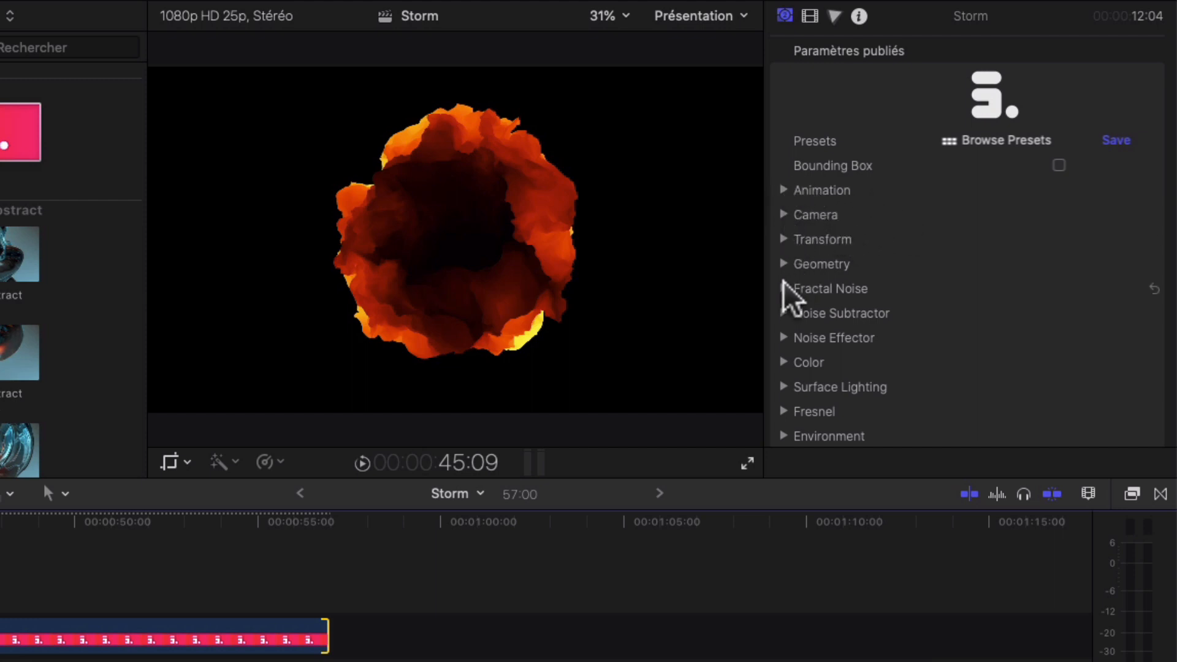
Step: Expand the Storm clip's Geometry parameters and set Primitive to Cylinder
left_click(784, 263)
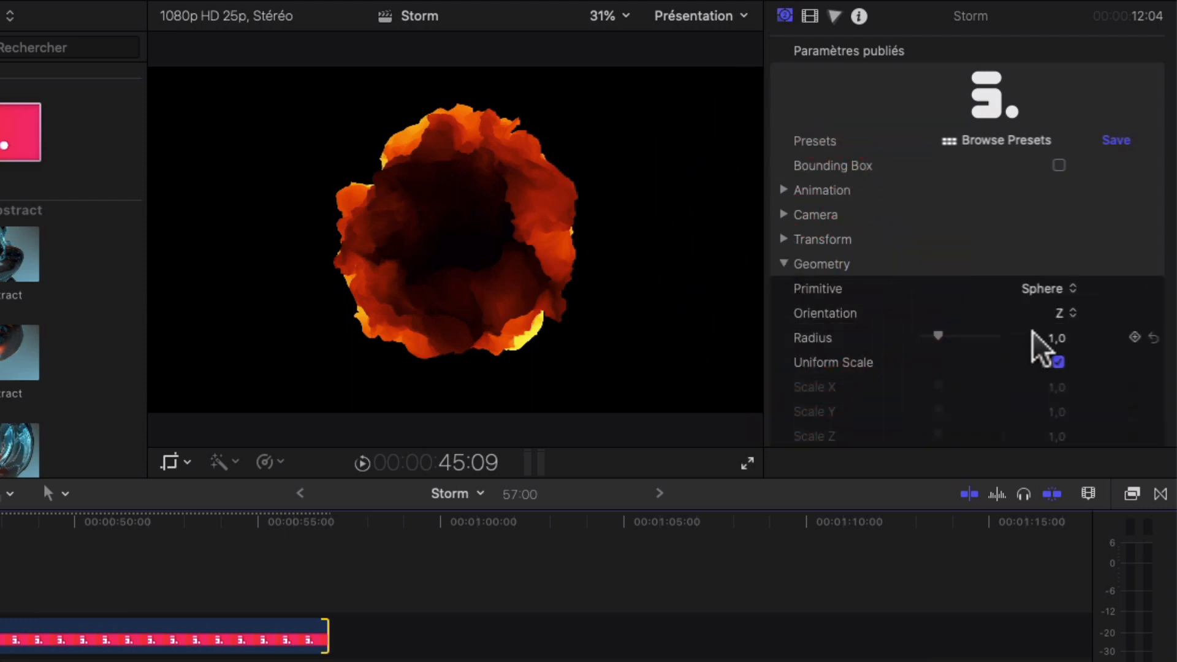
left_click(1051, 285)
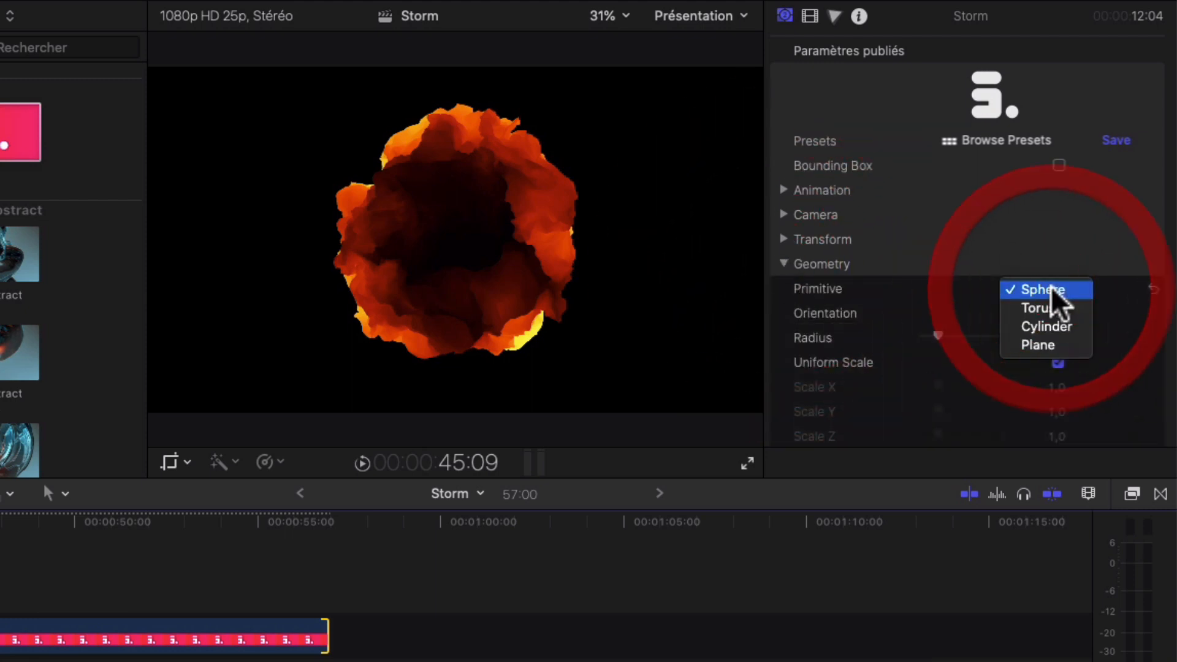
left_click(1040, 330)
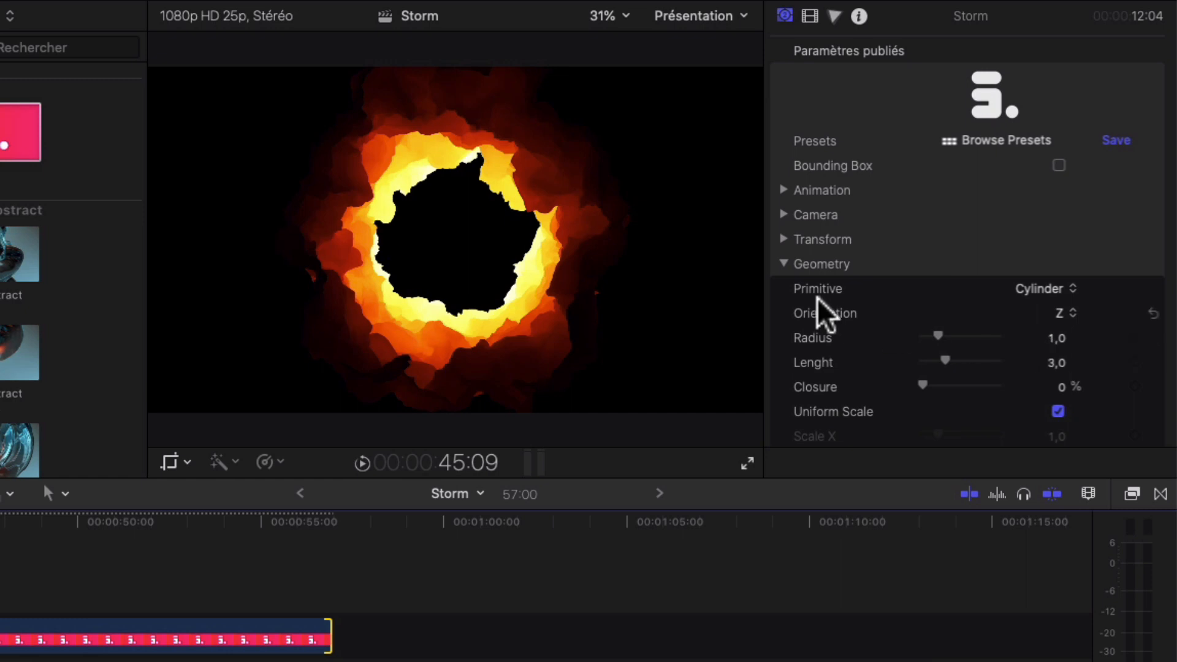
Step: Expand the Storm clip's Fractal Noise parameters and set Interpolant to Quintic (Cleaner)
scroll(870, 299, "down", 5)
scroll(869, 300, "down", 1)
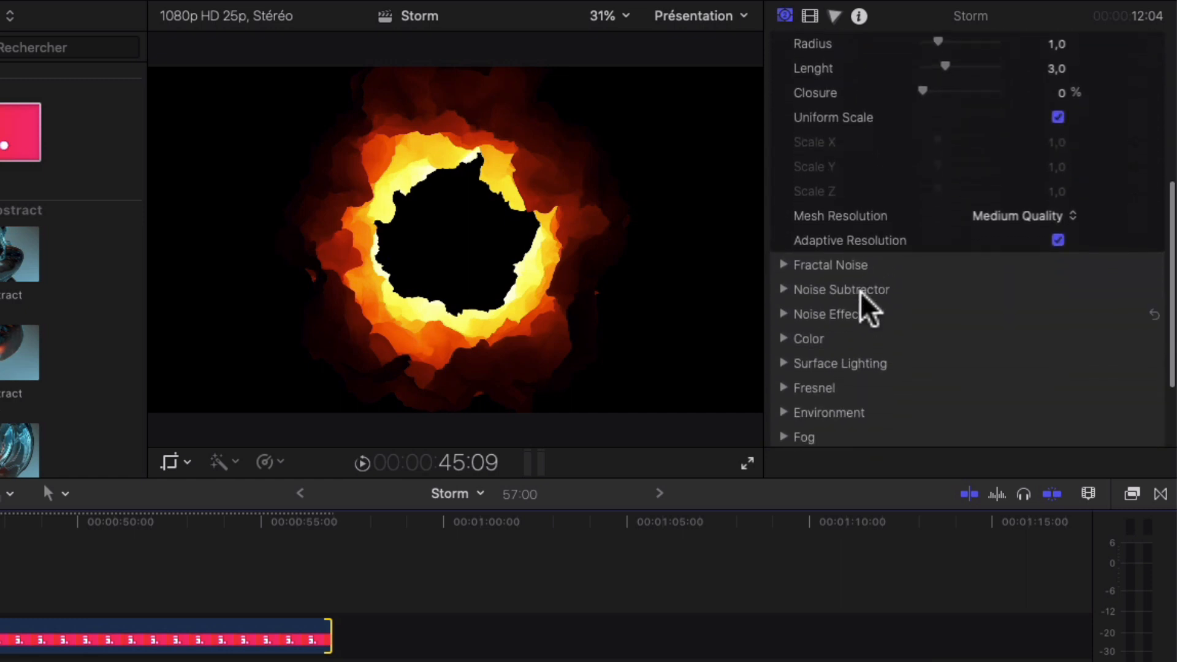
left_click(784, 264)
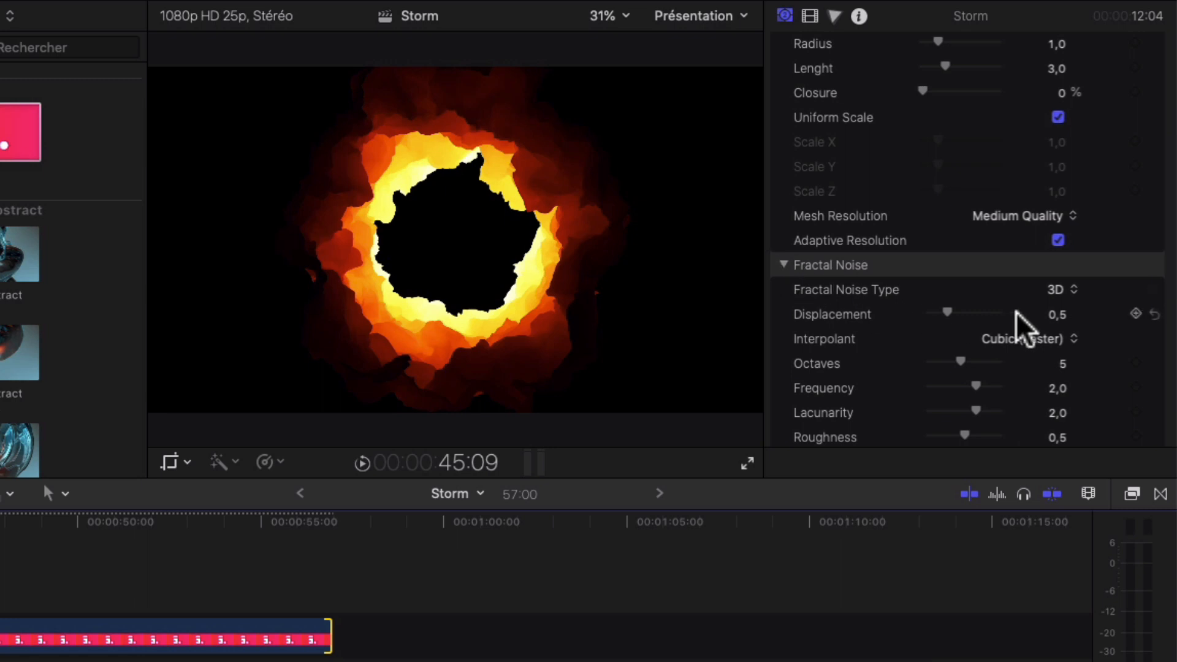
left_click(1059, 335)
left_click(1051, 361)
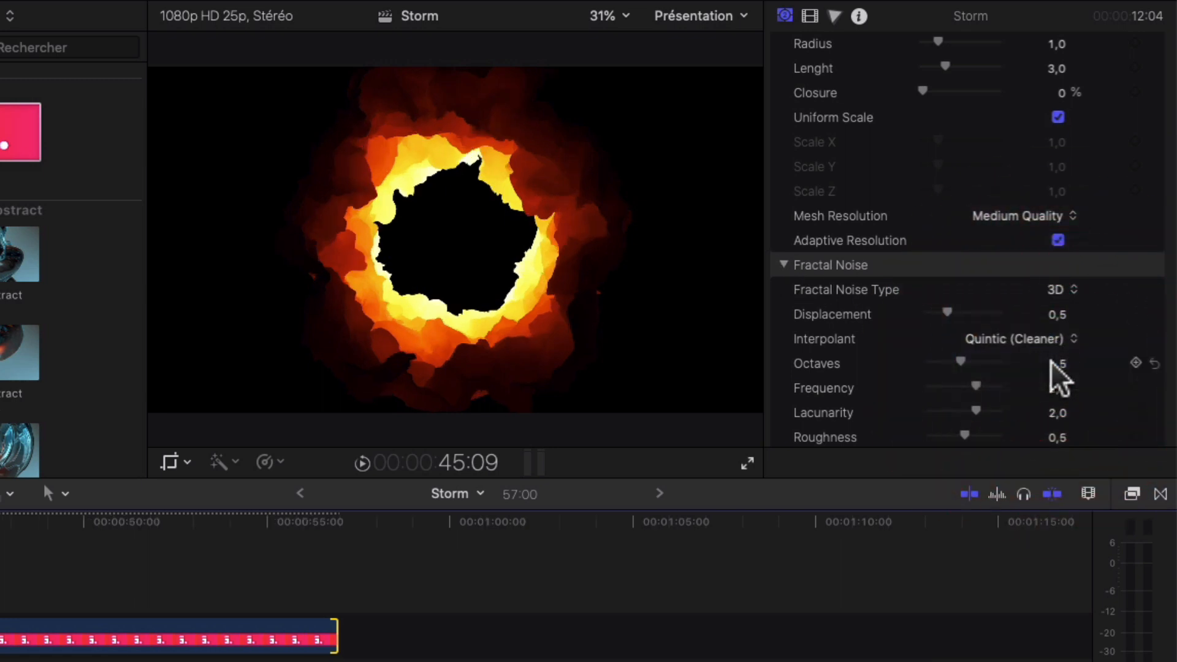
Step: Set the Storm clip's Fractal Noise Frequency to 2,5 and Octaves to 8
left_click(987, 388)
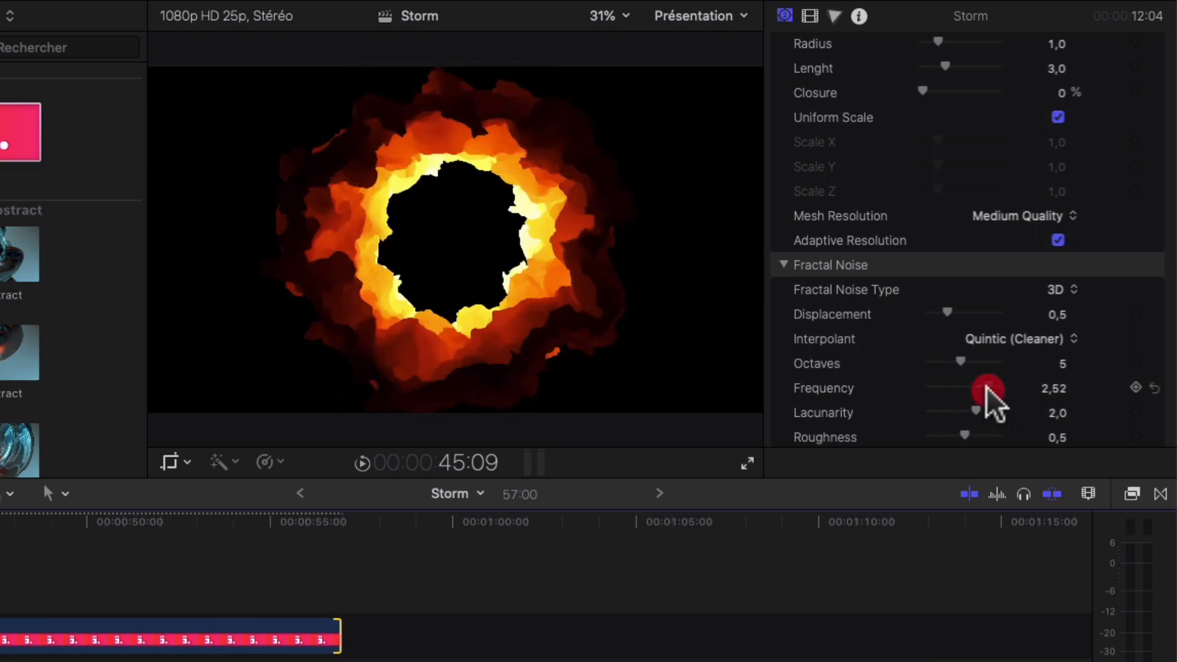
left_click_drag(987, 388, 980, 387)
left_click(943, 359)
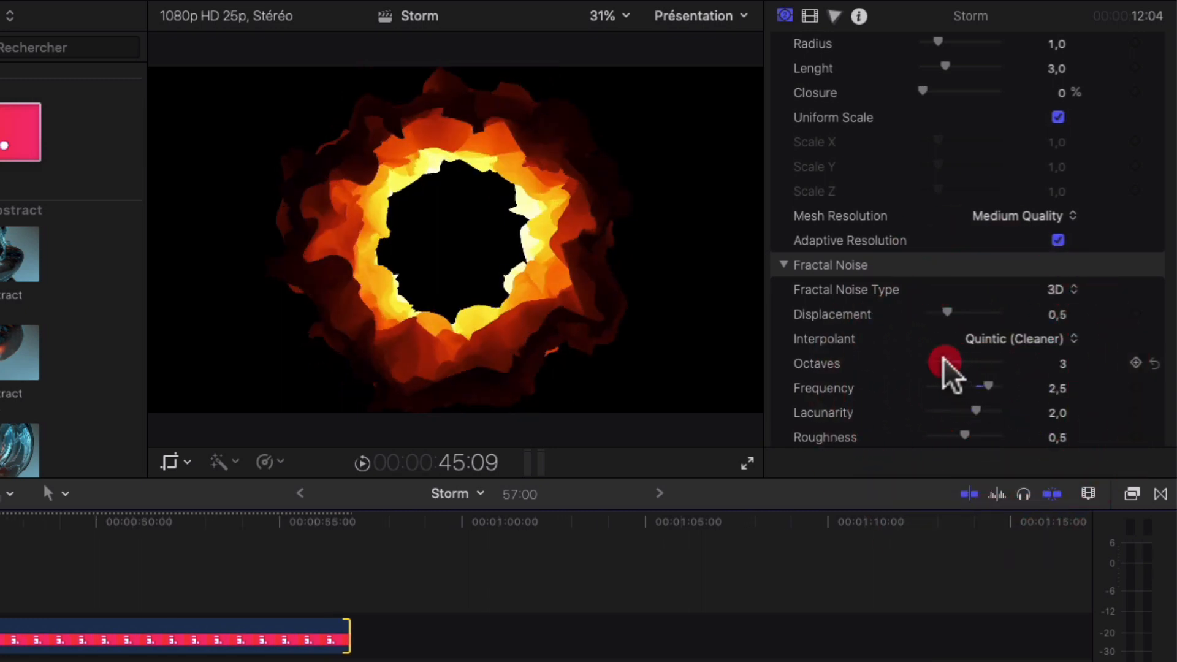
left_click_drag(943, 358, 981, 359)
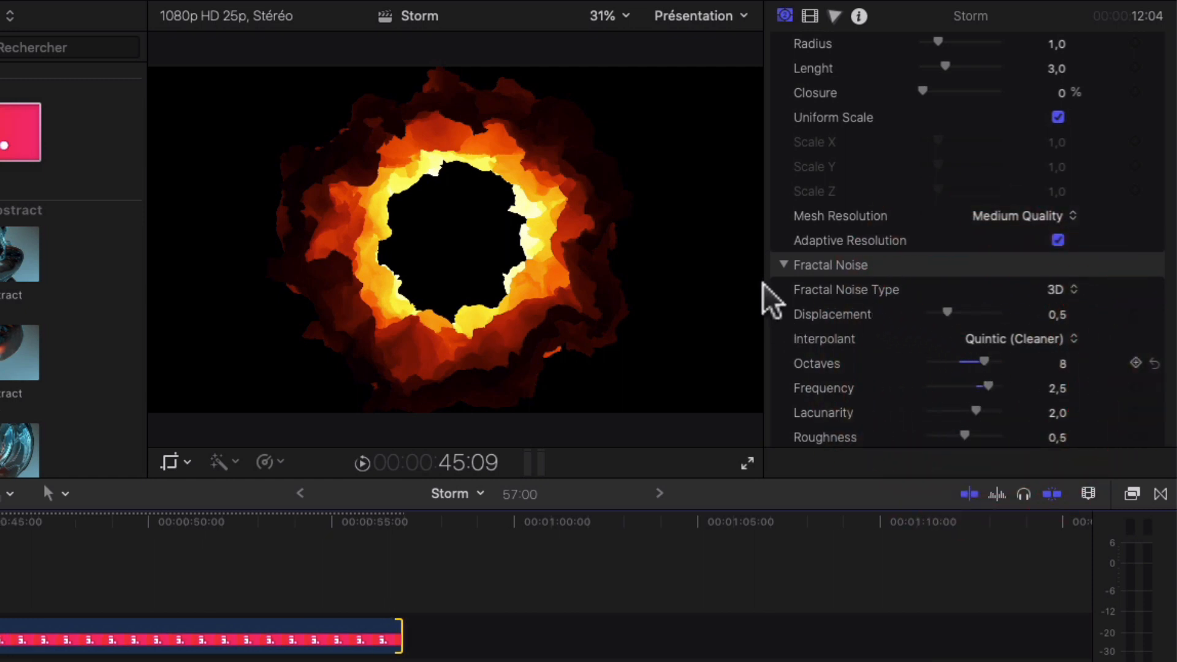
left_click(784, 264)
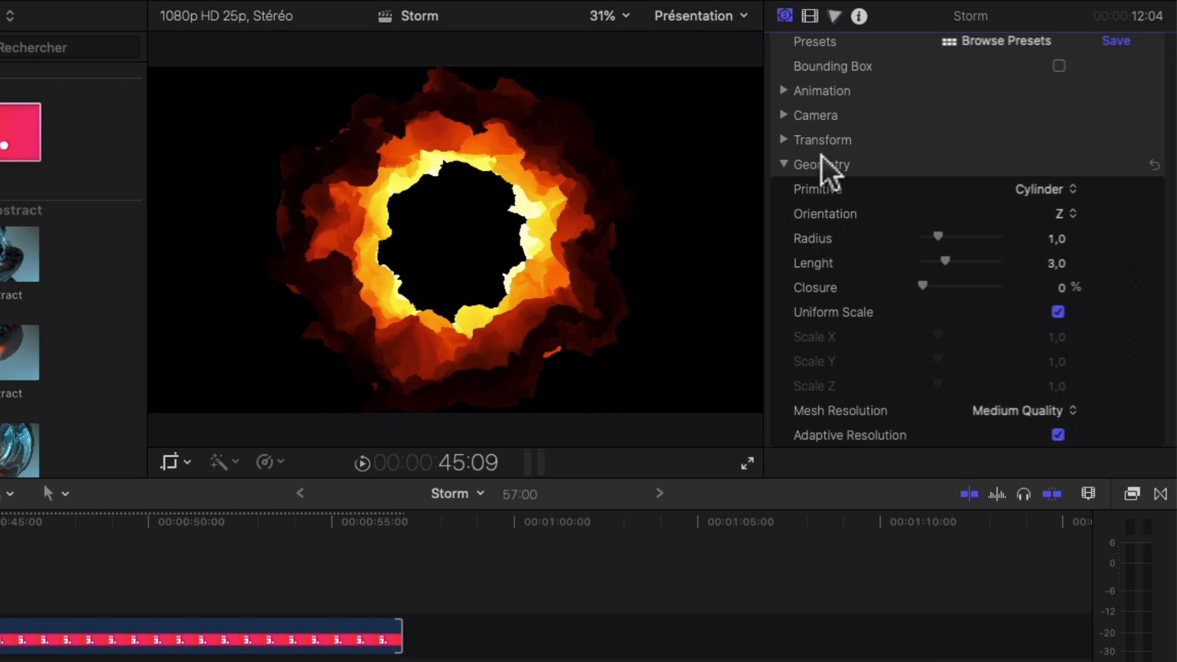
left_click(782, 140)
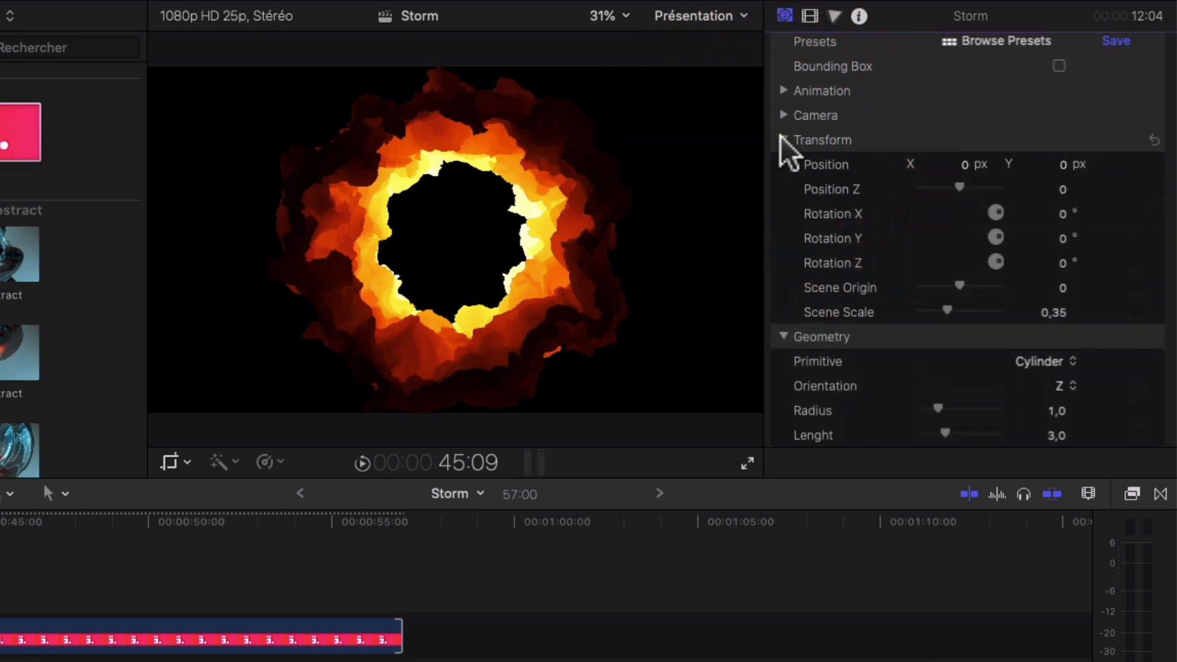
left_click(783, 140)
Step: Set the Noise Subtractor to Sub Amount 51,15 %, Sub Frequency 5,26, Sub Lacunarity 0,67 and Sub Roughness 0,22
scroll(860, 267, "down", 10)
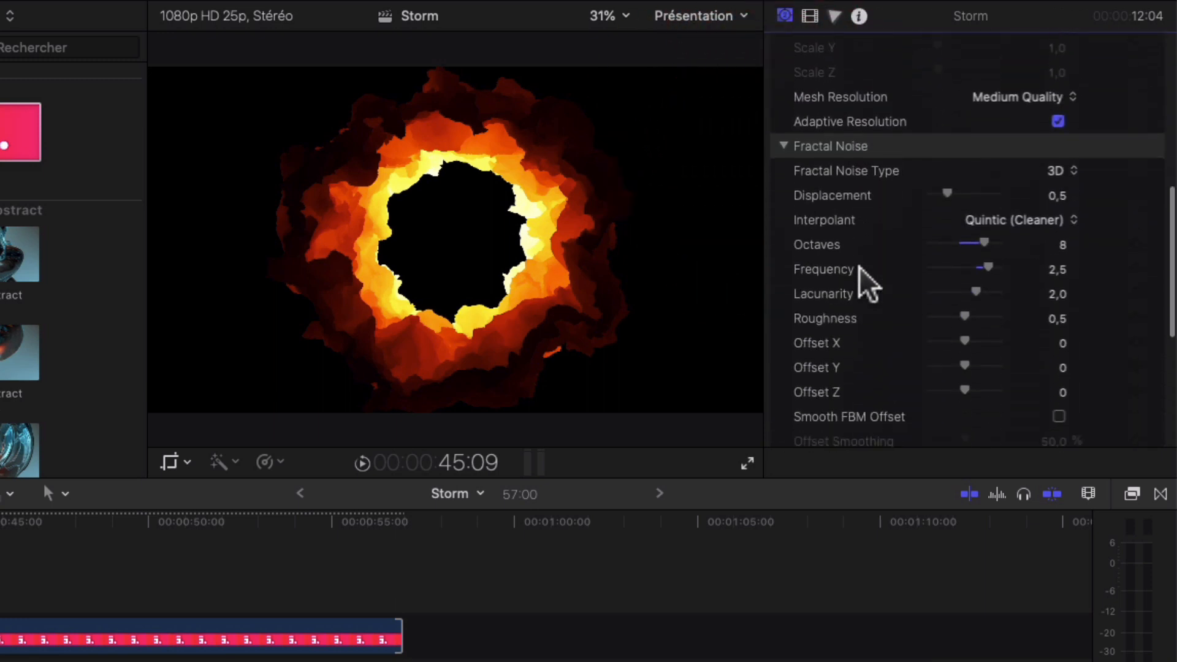
scroll(859, 267, "down", 3)
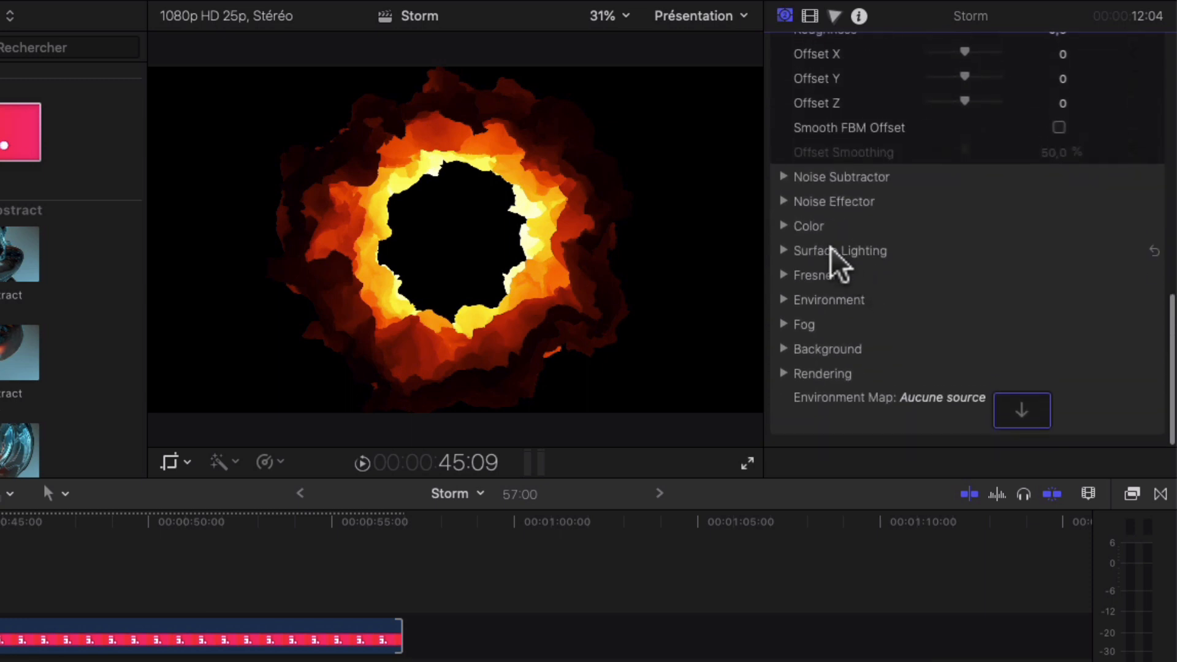
left_click(784, 167)
left_click(784, 174)
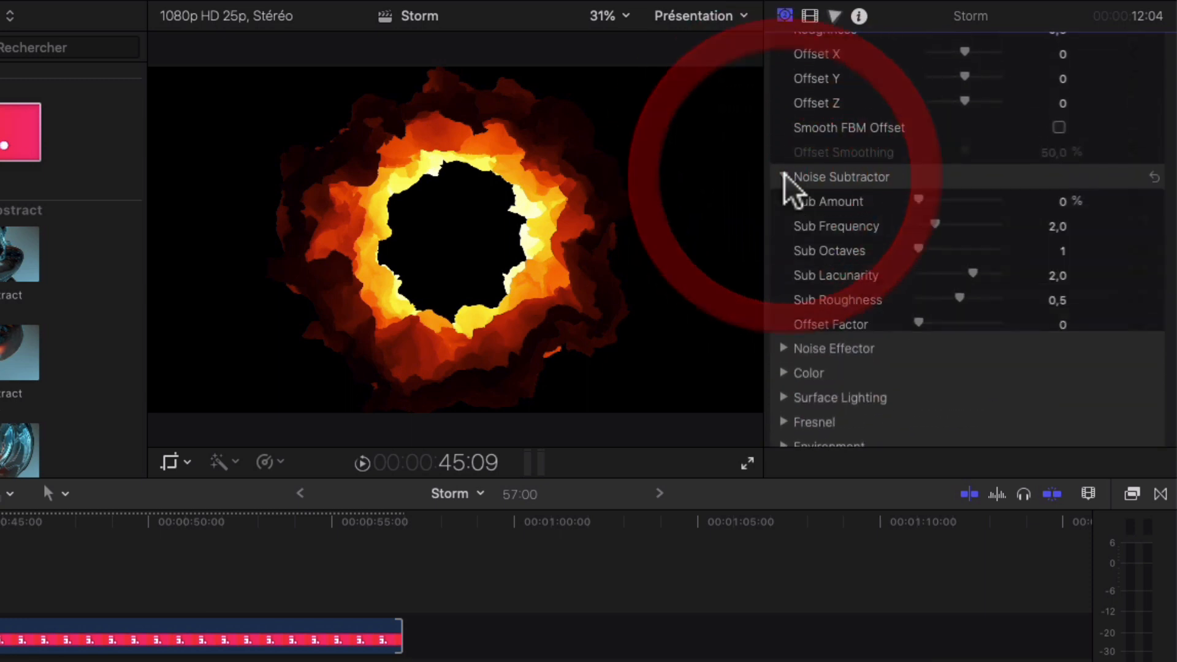
left_click(960, 221)
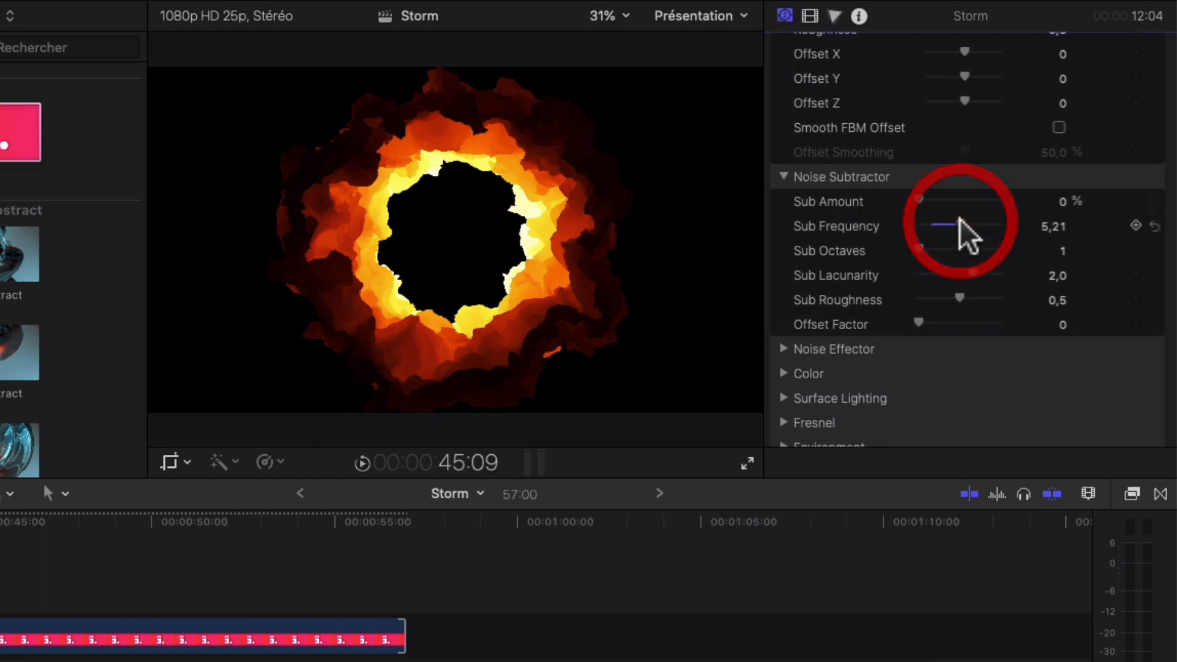
left_click(958, 203)
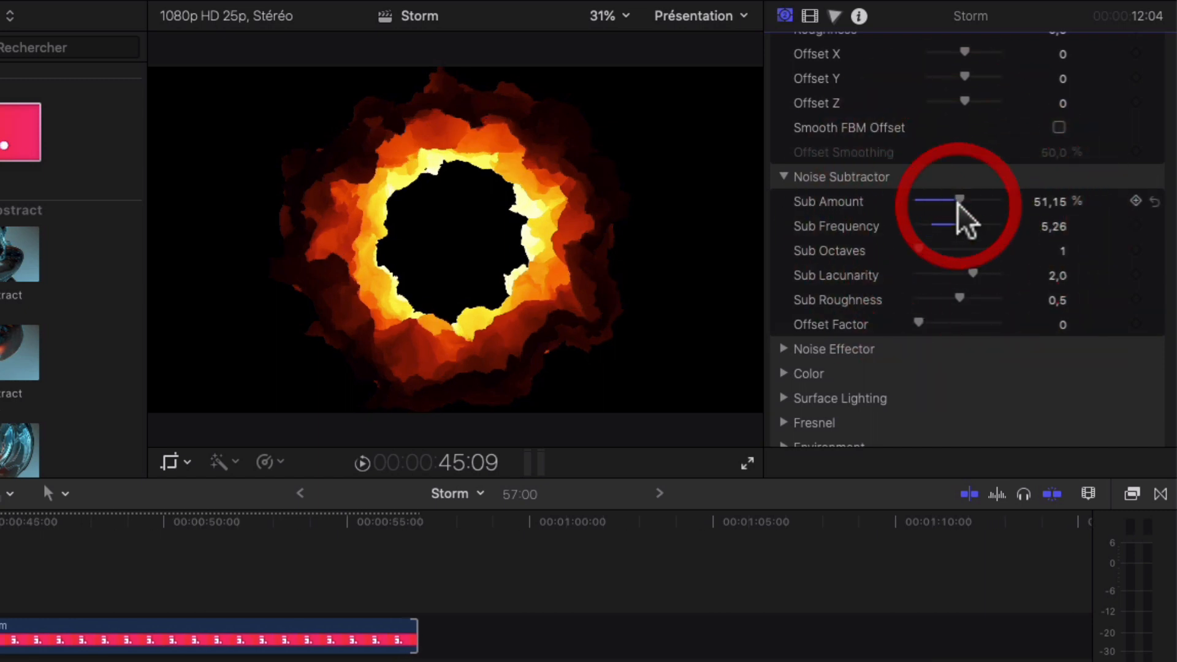
left_click(940, 284)
left_click(935, 300)
left_click(937, 275)
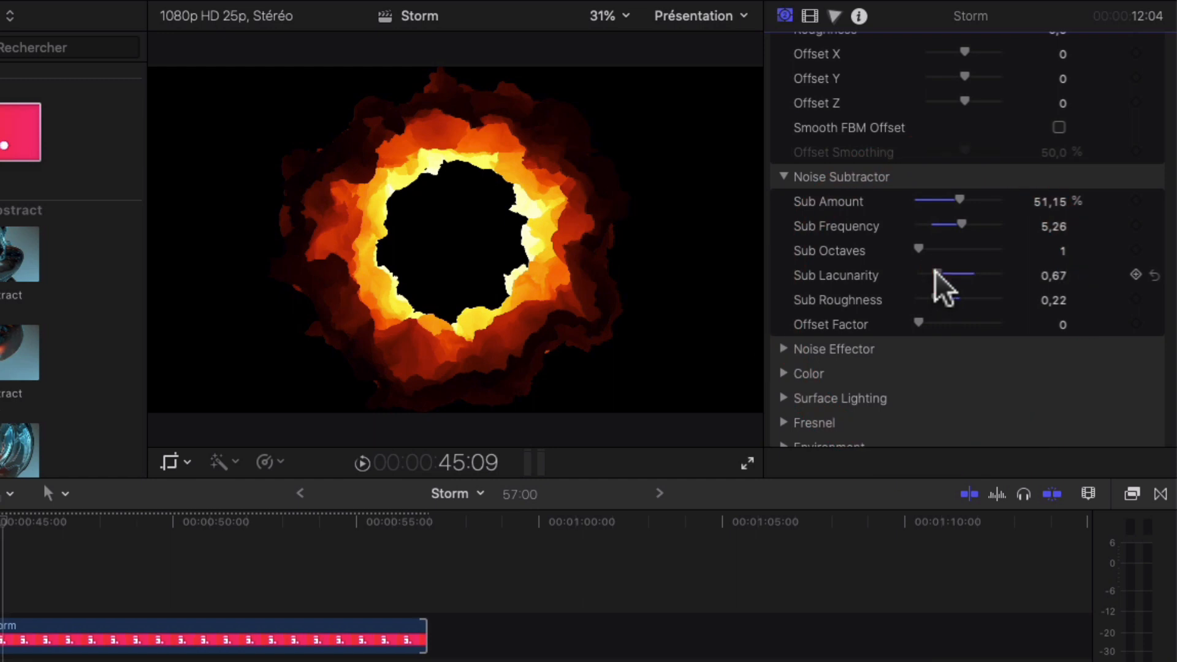
Step: Expand the Noise Effector parameters and set Effect to Roughness Falloff
left_click(784, 350)
scroll(946, 331, "down", 5)
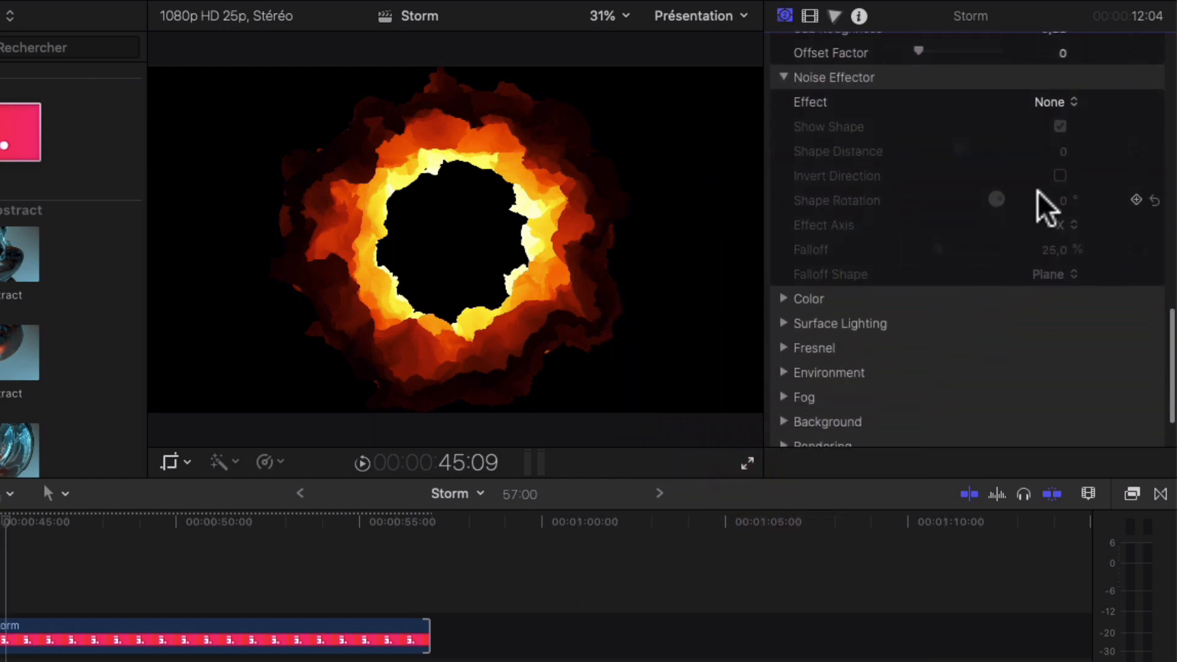
left_click(1054, 102)
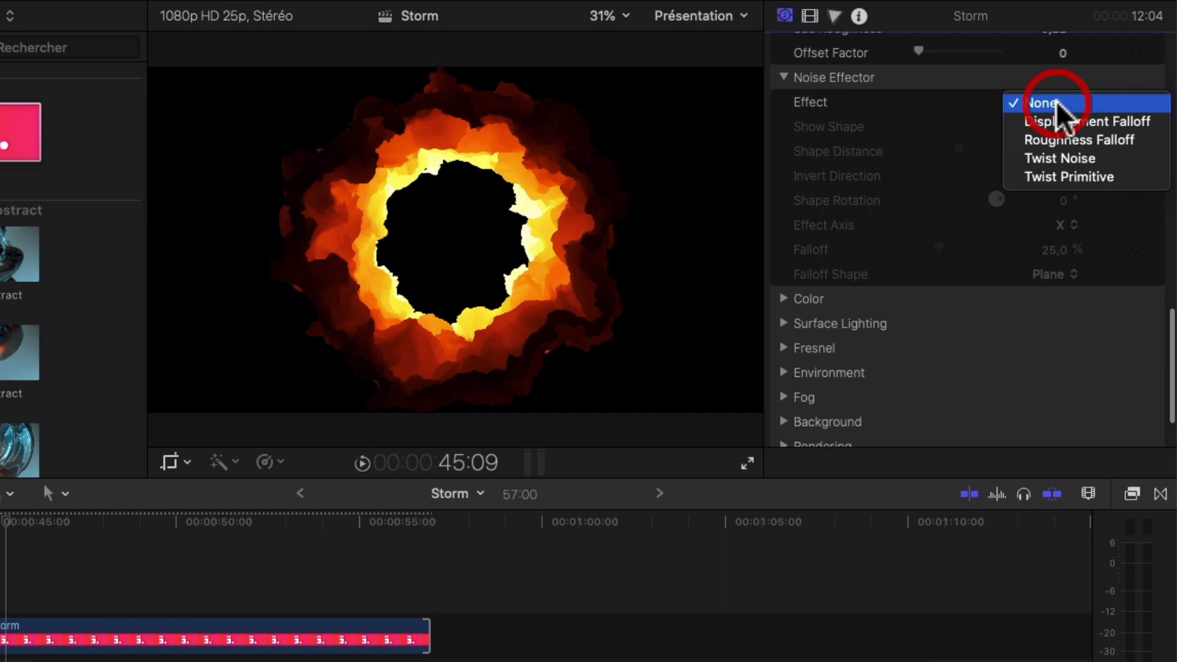
left_click(1053, 136)
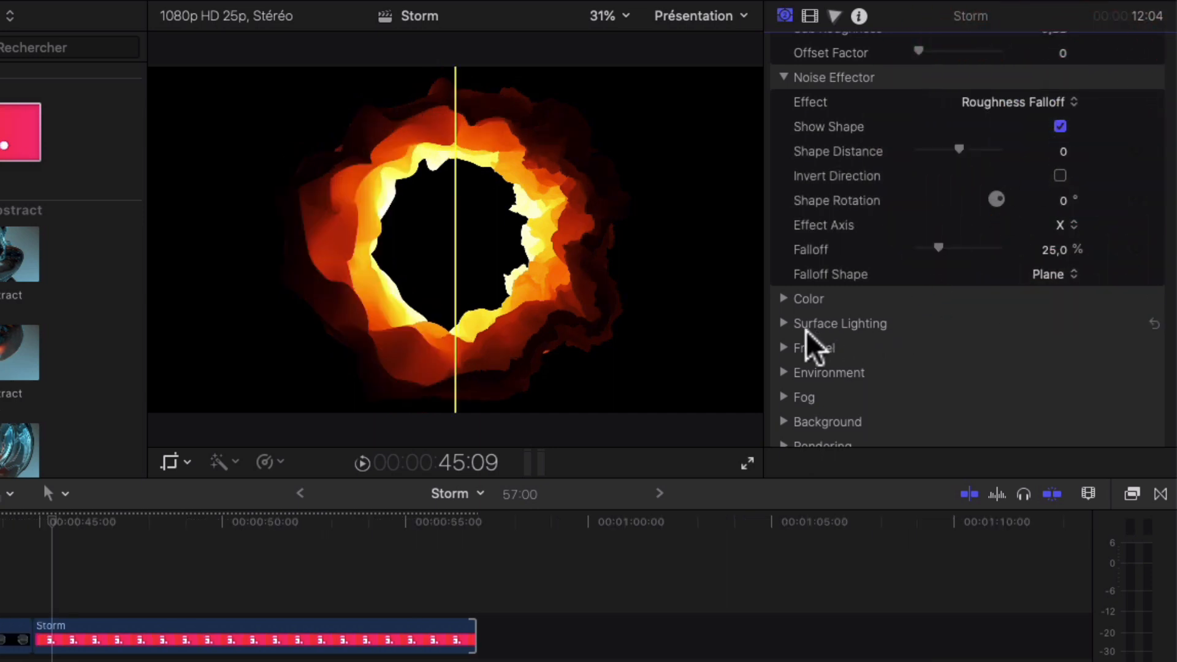
Step: Expand the Fresnel parameters and set Fresnel Amount to 49,63 % and Fresnel Expansion to 86,89 %
left_click(780, 346)
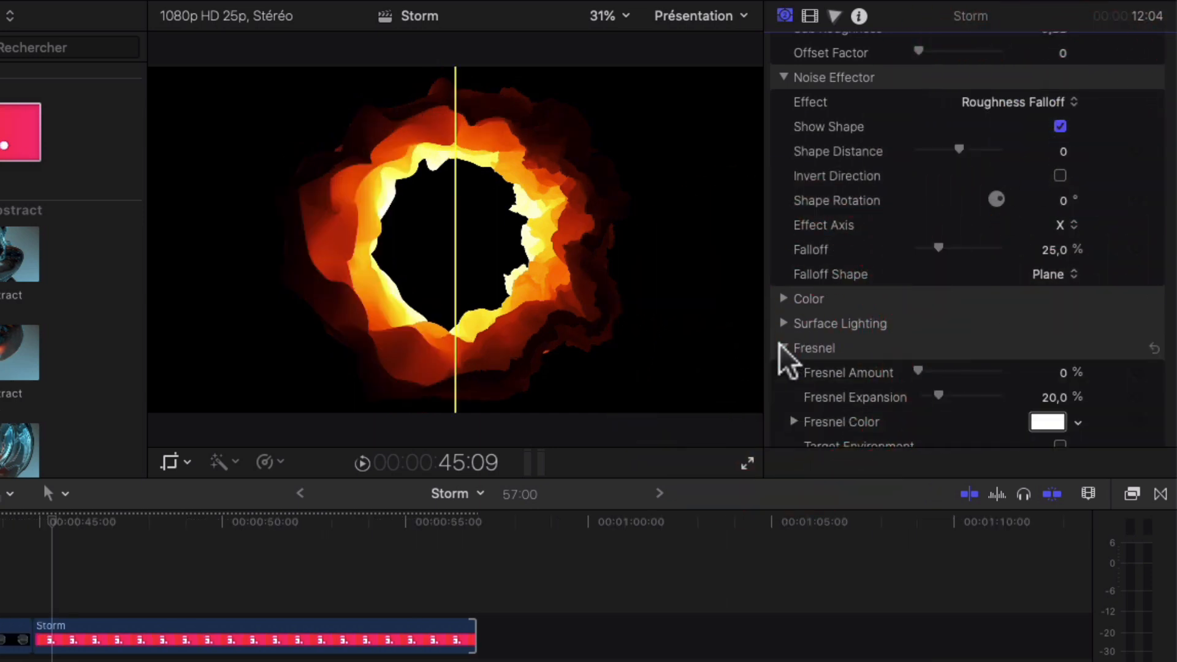
mouse_move(948, 370)
left_mouse_down()
mouse_move(957, 398)
mouse_move(988, 406)
left_mouse_up()
scroll(1013, 431, "down", 5)
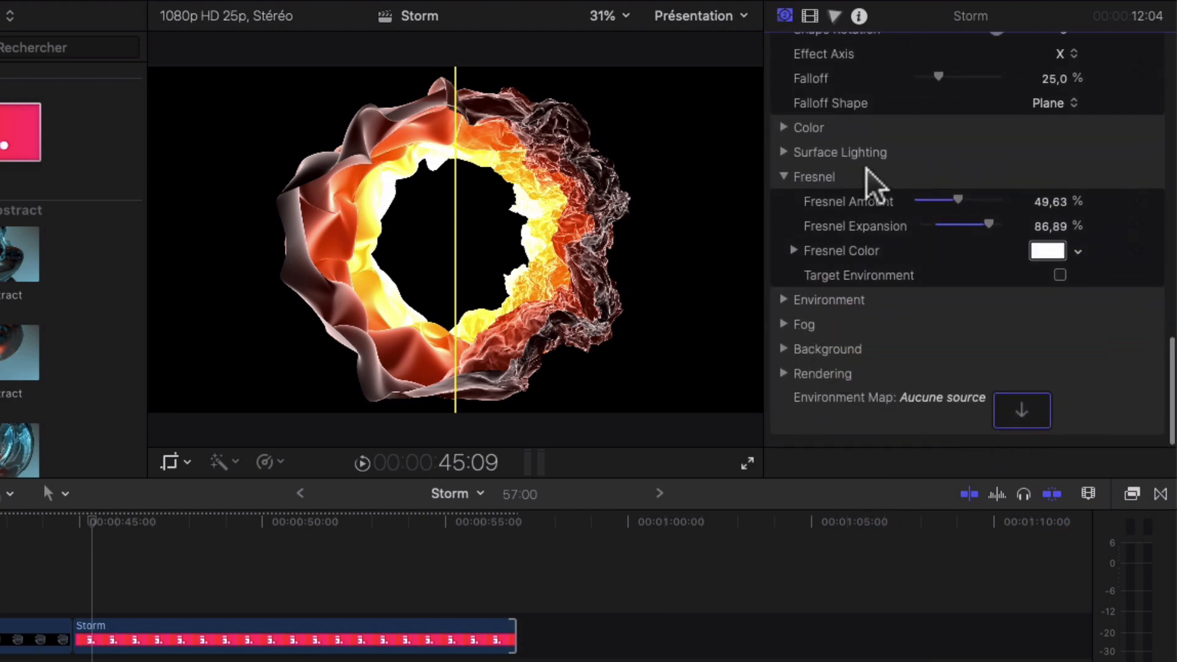
Step: Change the Geometry Primitive to Plane with Orientation Y, Width 4,97 and Height 0,89
scroll(873, 166, "up", 15)
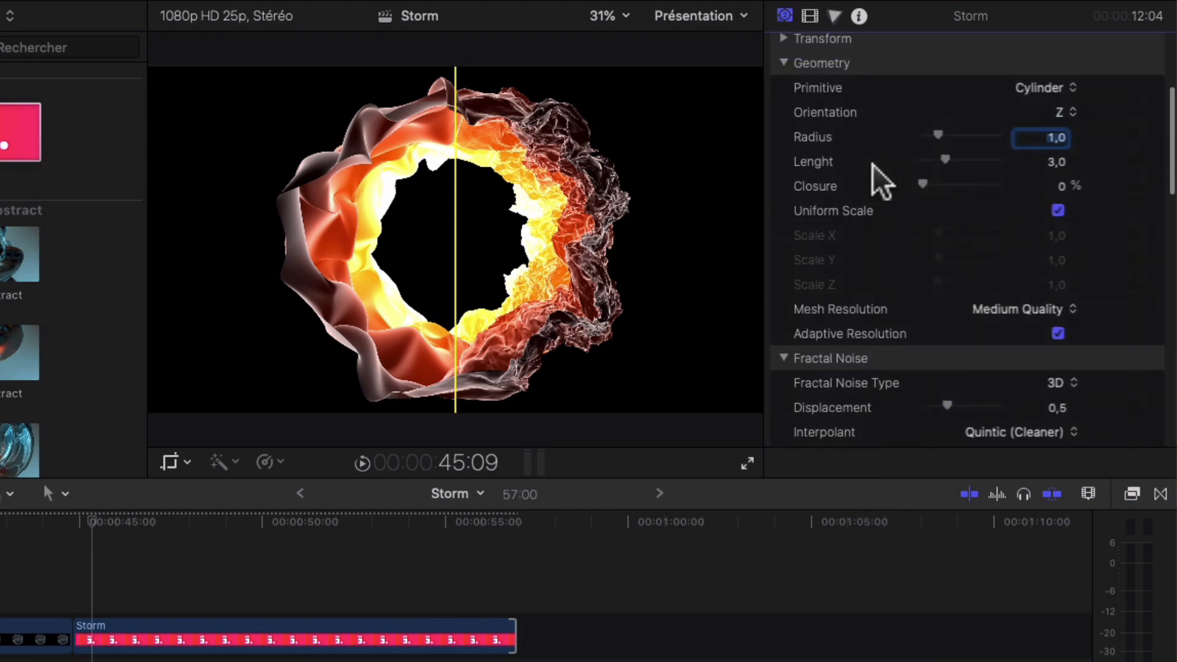
left_click(1053, 87)
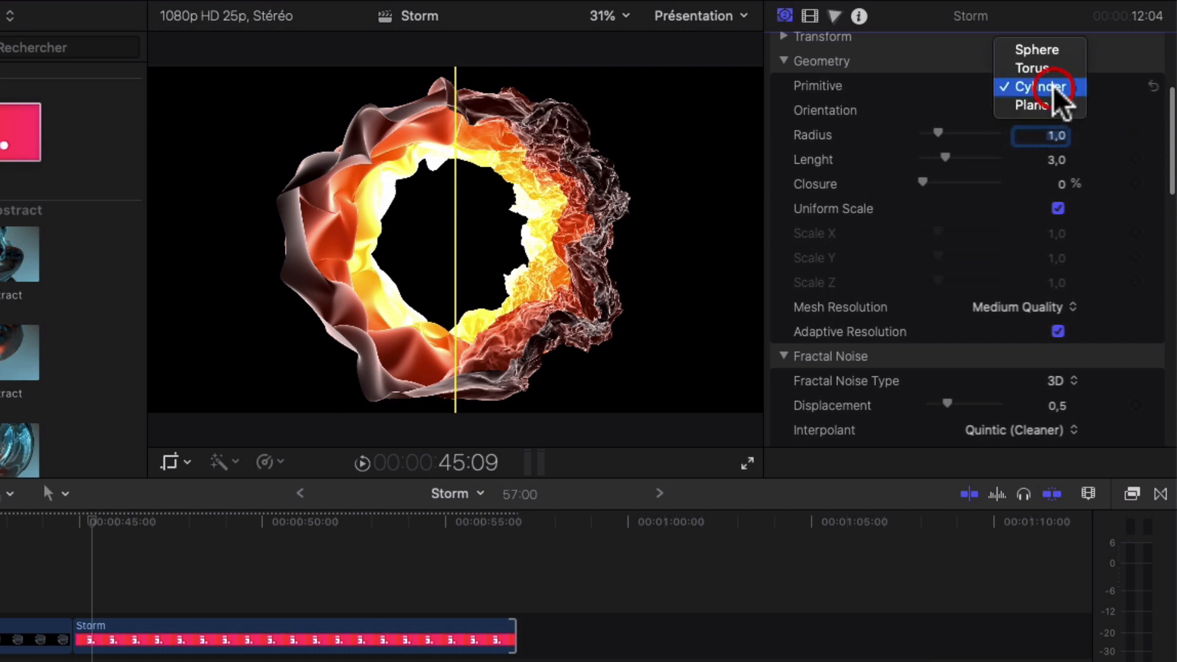
left_click(1040, 101)
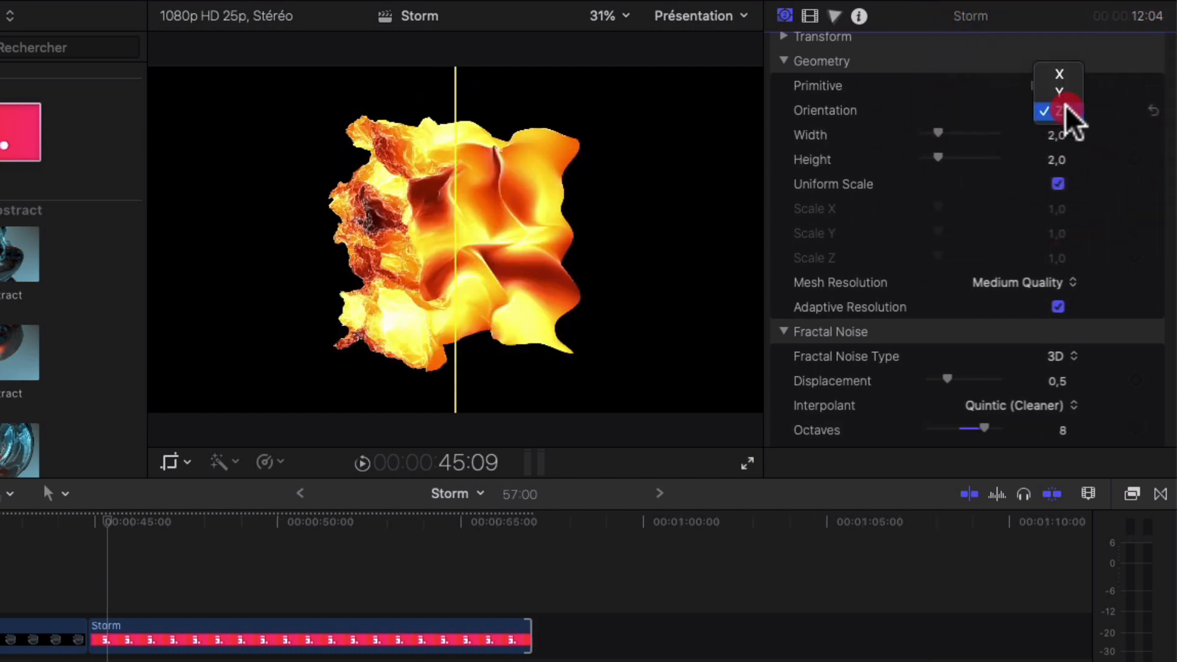
left_click(1059, 91)
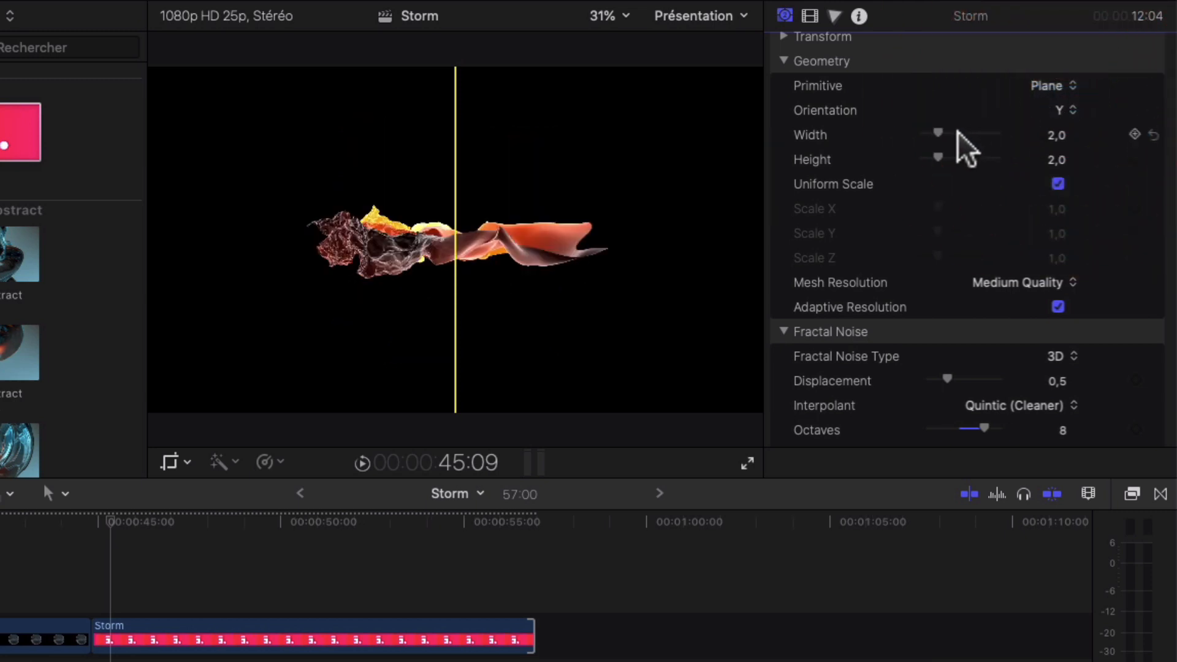
left_click_drag(958, 131, 933, 156)
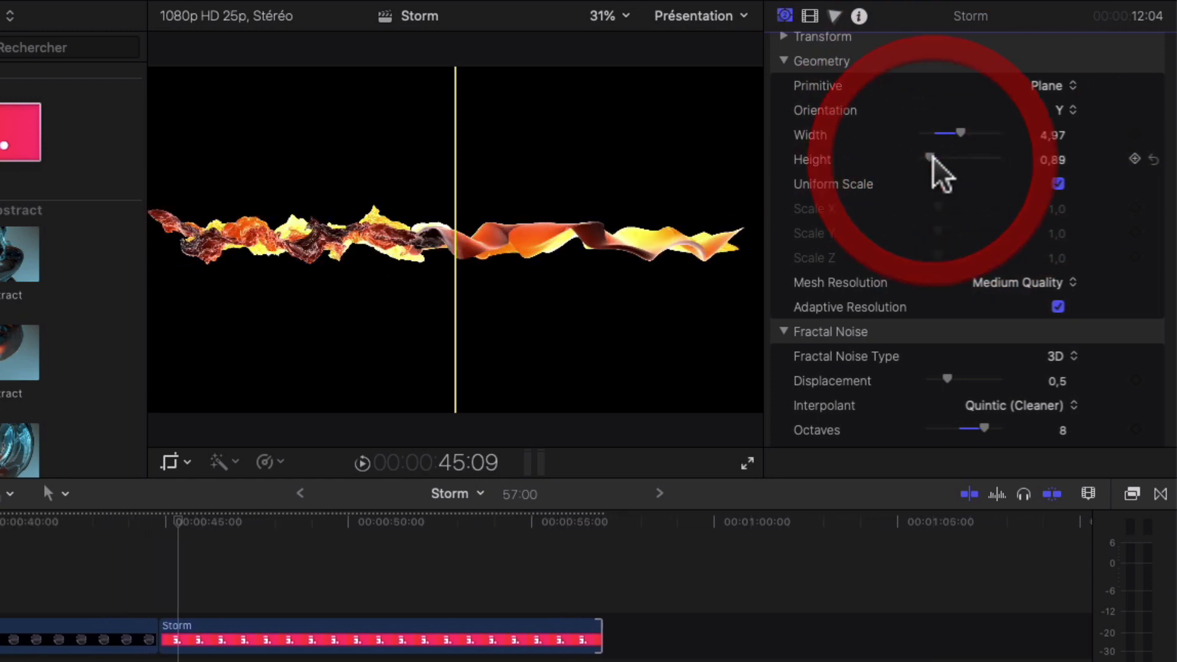
Step: Expand the Storm clip's Transform parameters and set Position Z to 433,0
scroll(934, 157, "up", 5)
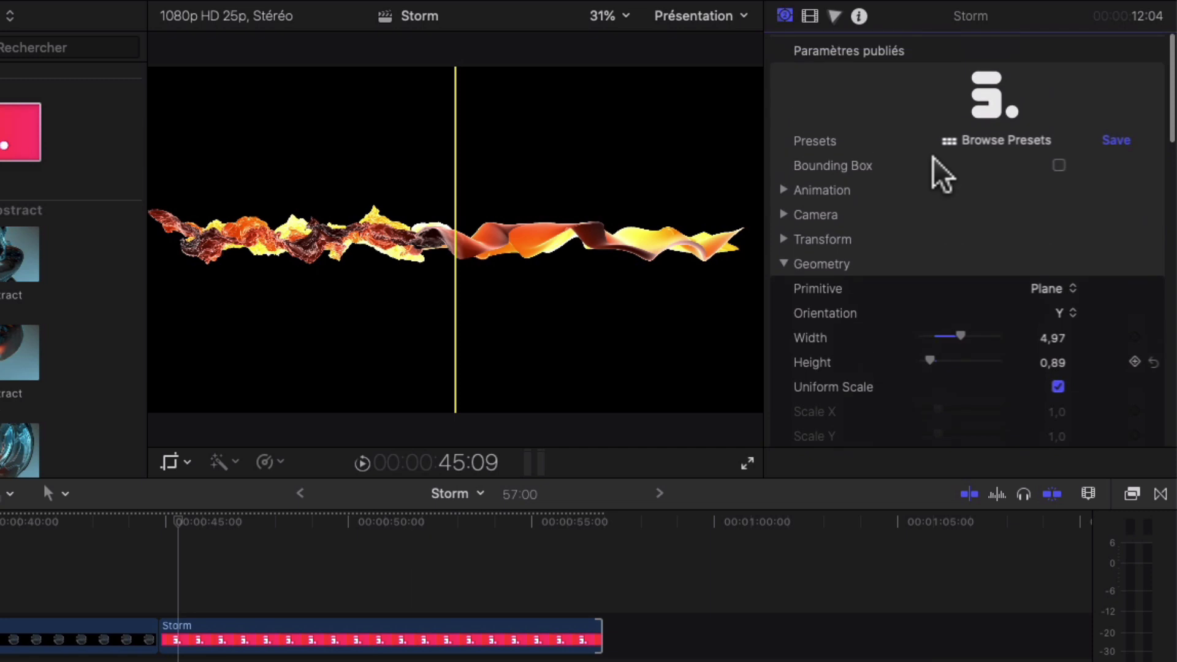
left_click(784, 239)
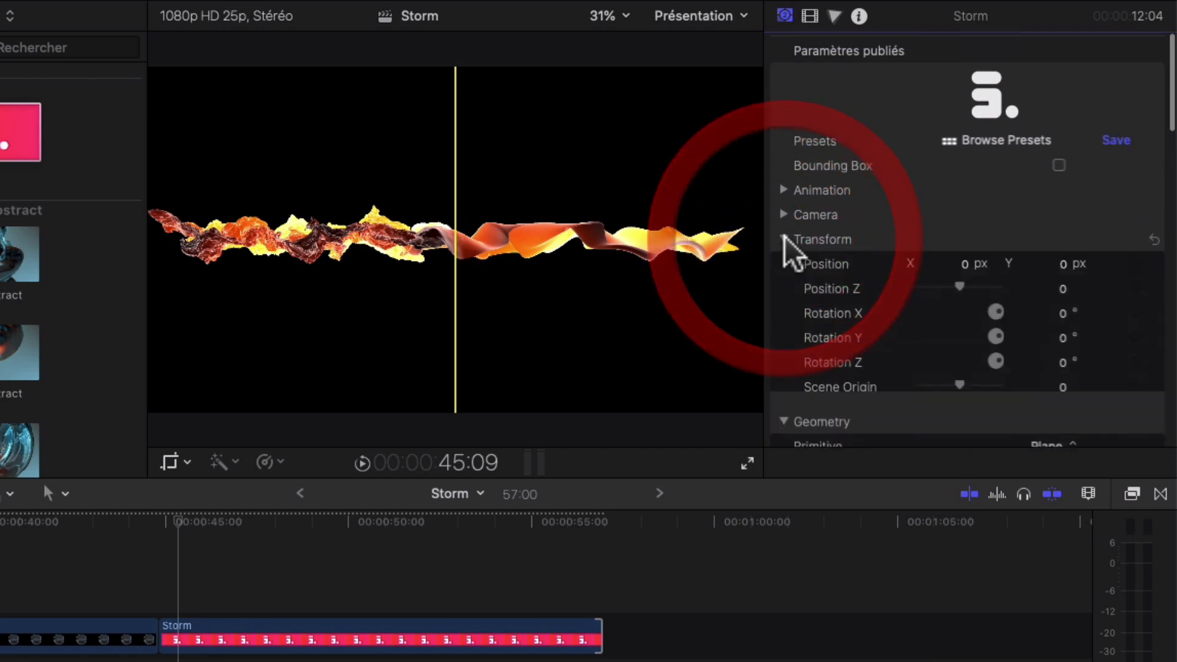
left_click(976, 283)
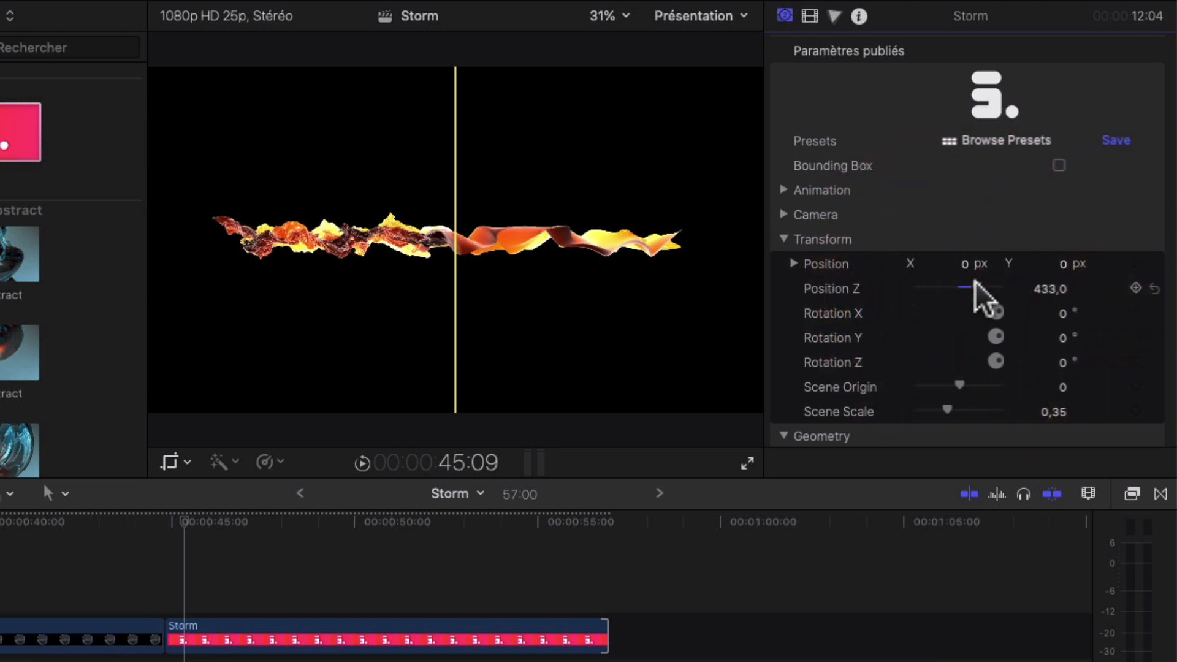
Step: Keyframe Scene Origin at -0,09 at 45:09 and at 1,31 at 55:18, and return the playhead to 46:02
left_click(976, 385)
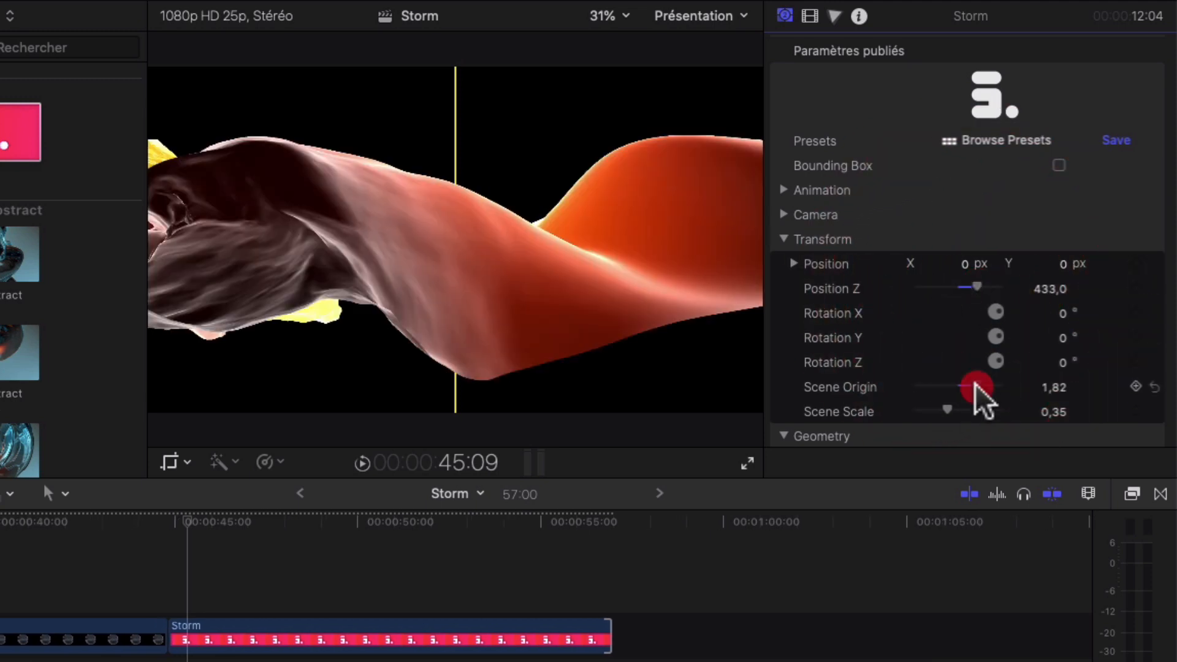
left_click_drag(975, 384, 958, 388)
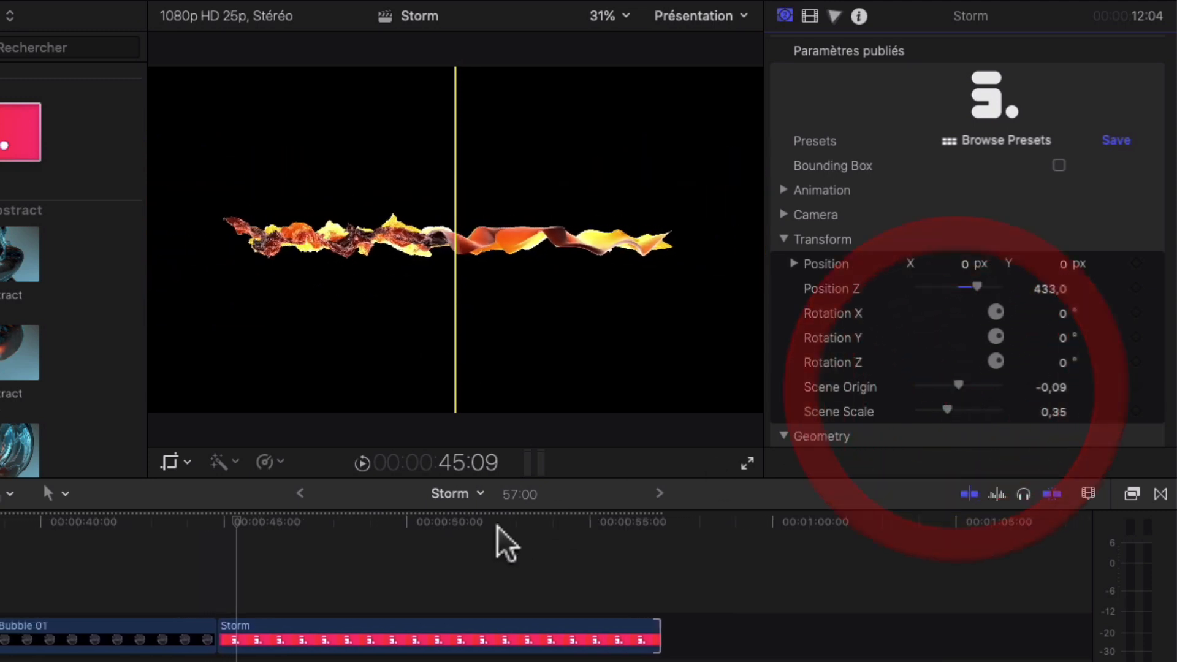
left_click(1138, 388)
left_click(619, 521)
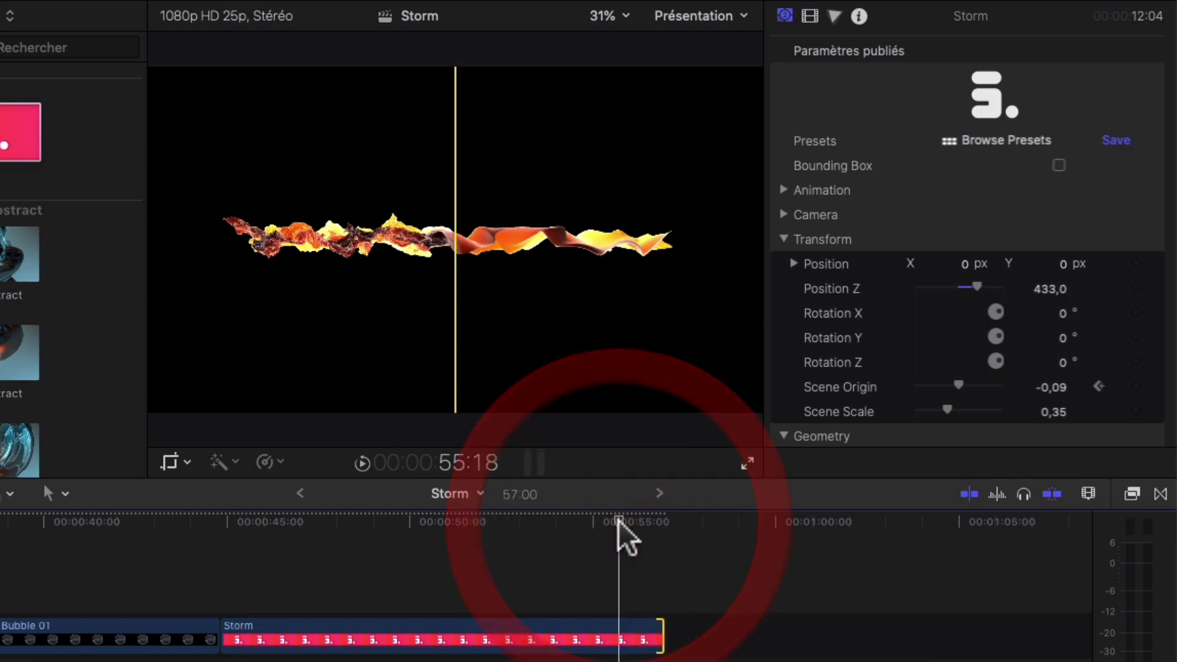
left_click_drag(961, 385, 976, 383)
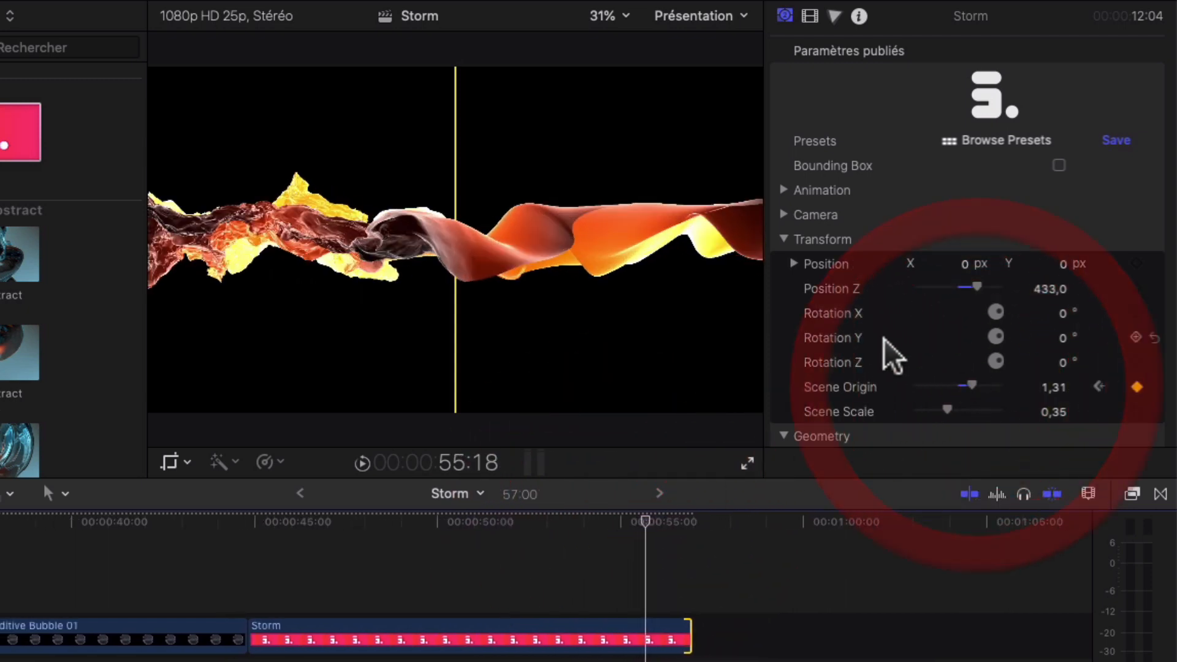
left_click(295, 530)
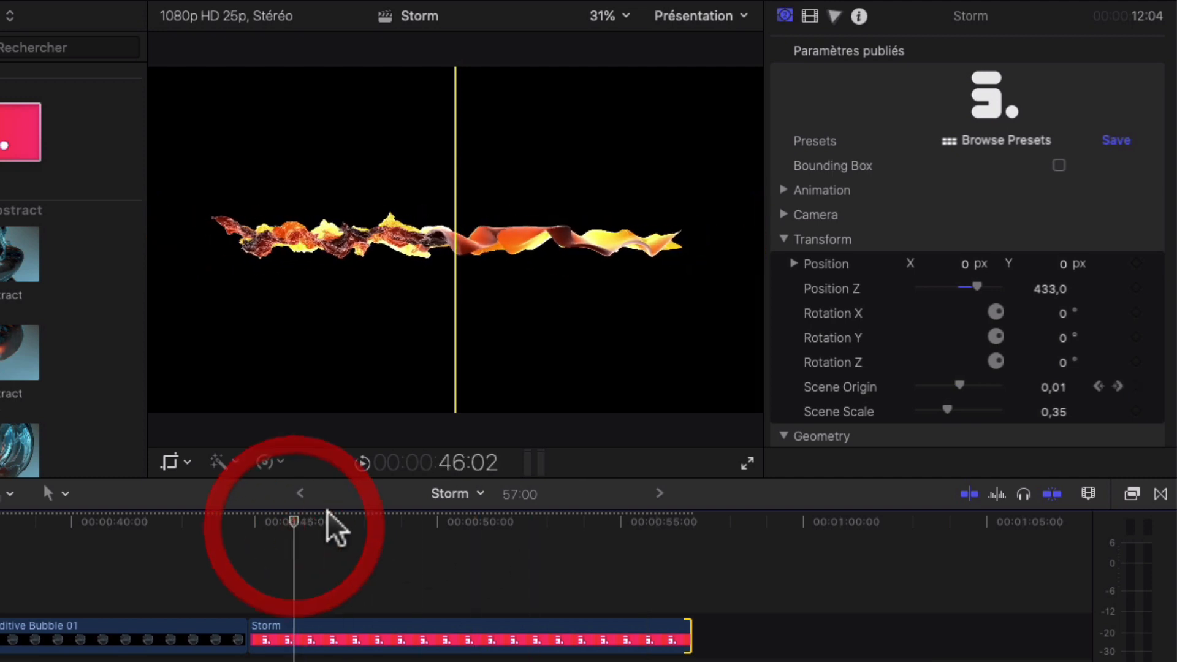
Step: In the Animation parameters, set Destination 1 to Transform Position Z with Speed 1 at 0,29, and Destination 2 to Geometry Length (Cylinder)
left_click(783, 191)
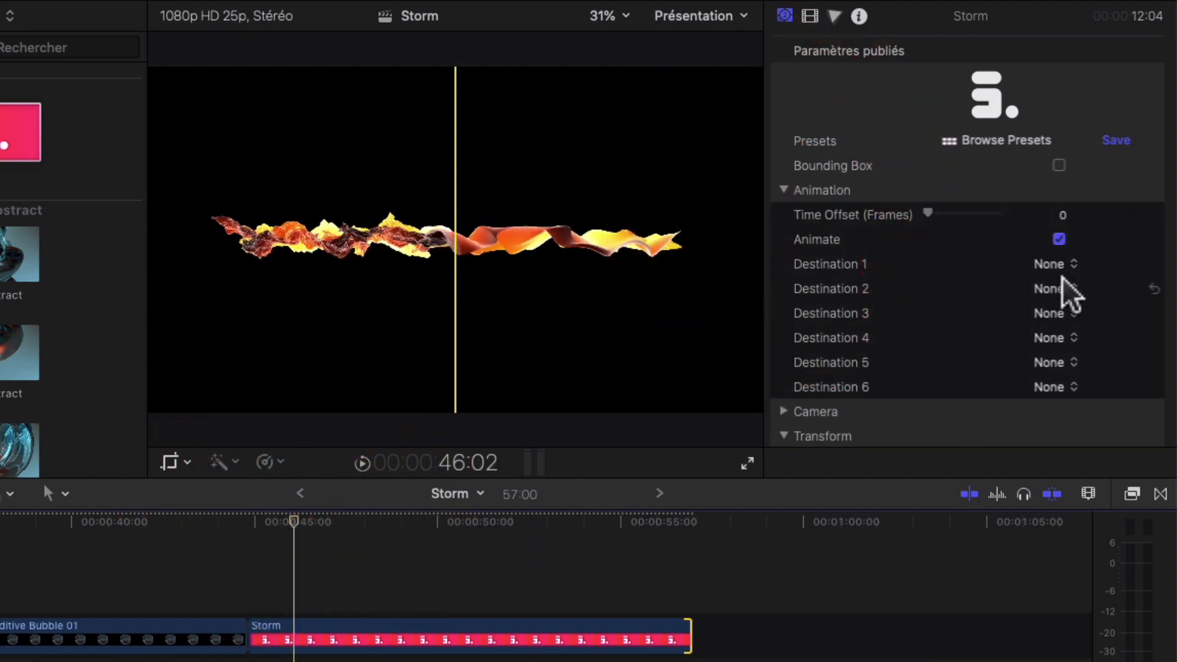
left_click(1068, 261)
left_click(976, 319)
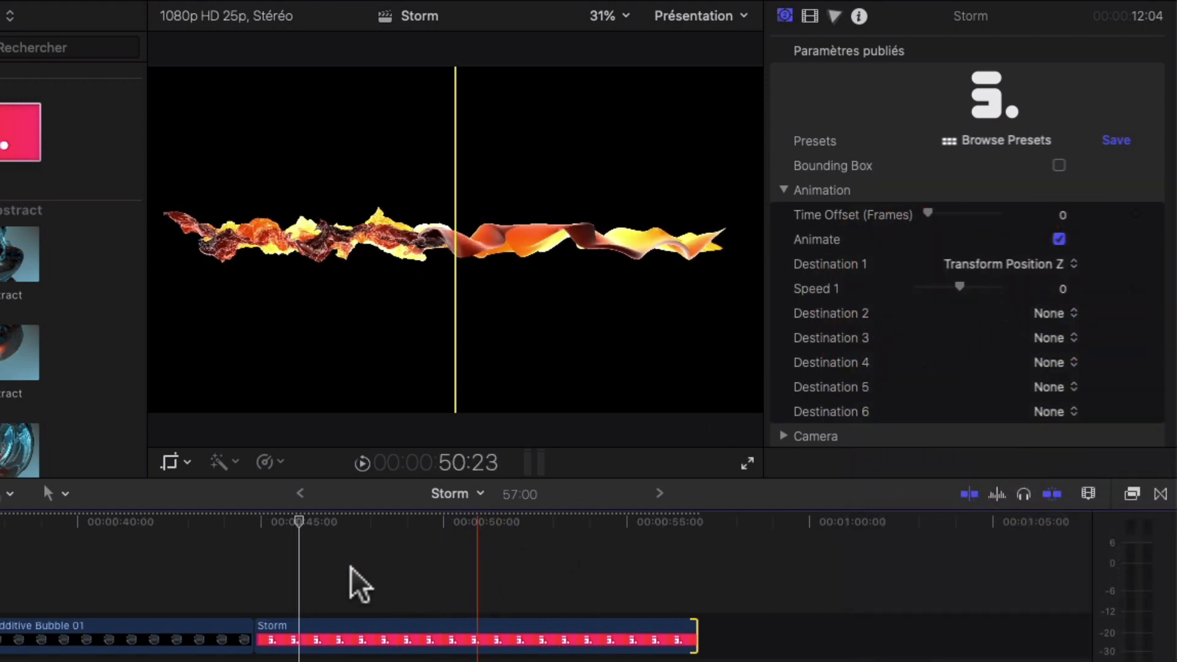
left_click(598, 521)
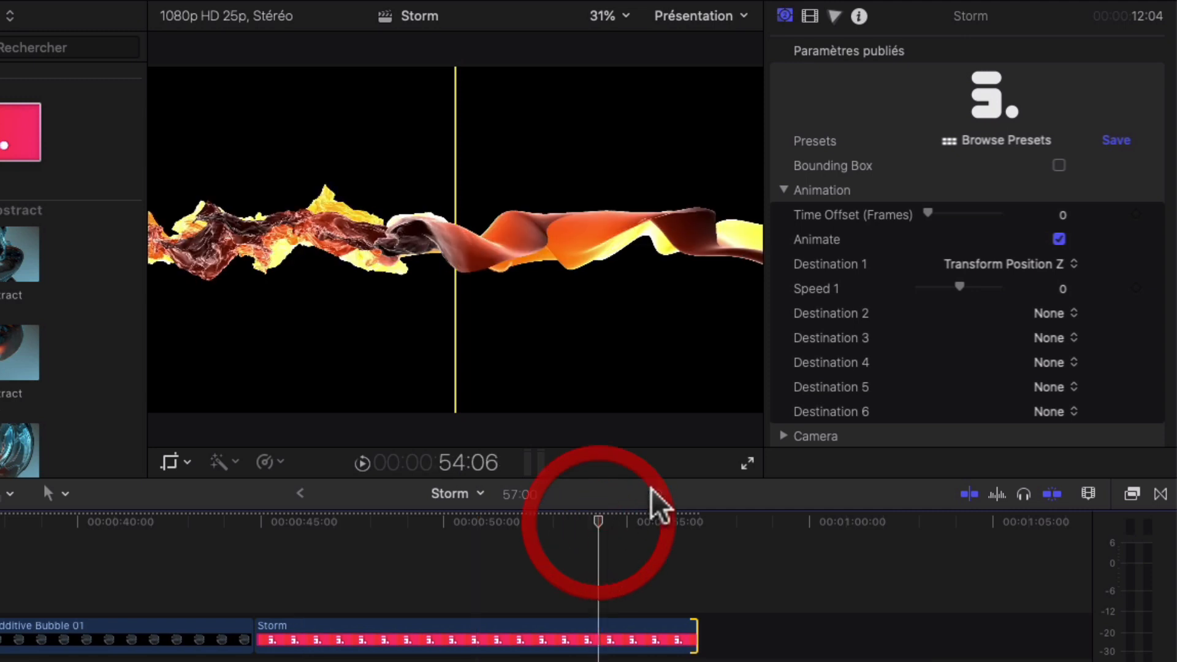
mouse_move(965, 286)
left_mouse_down()
mouse_move(976, 288)
mouse_move(966, 286)
left_mouse_up()
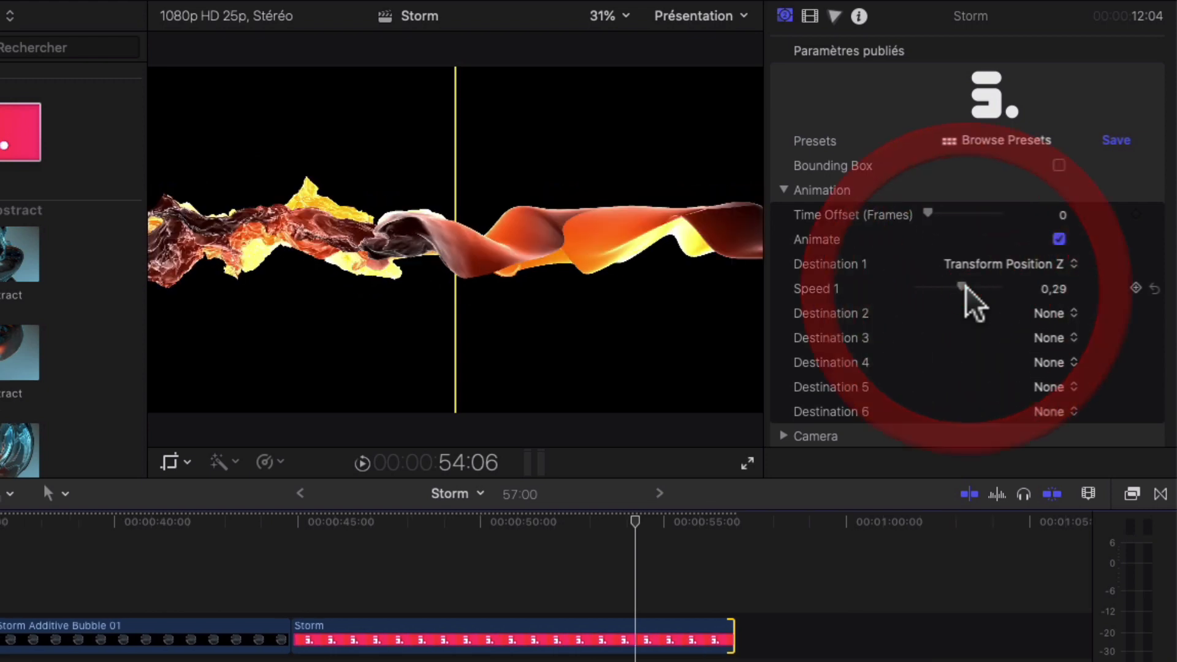
left_click(1070, 314)
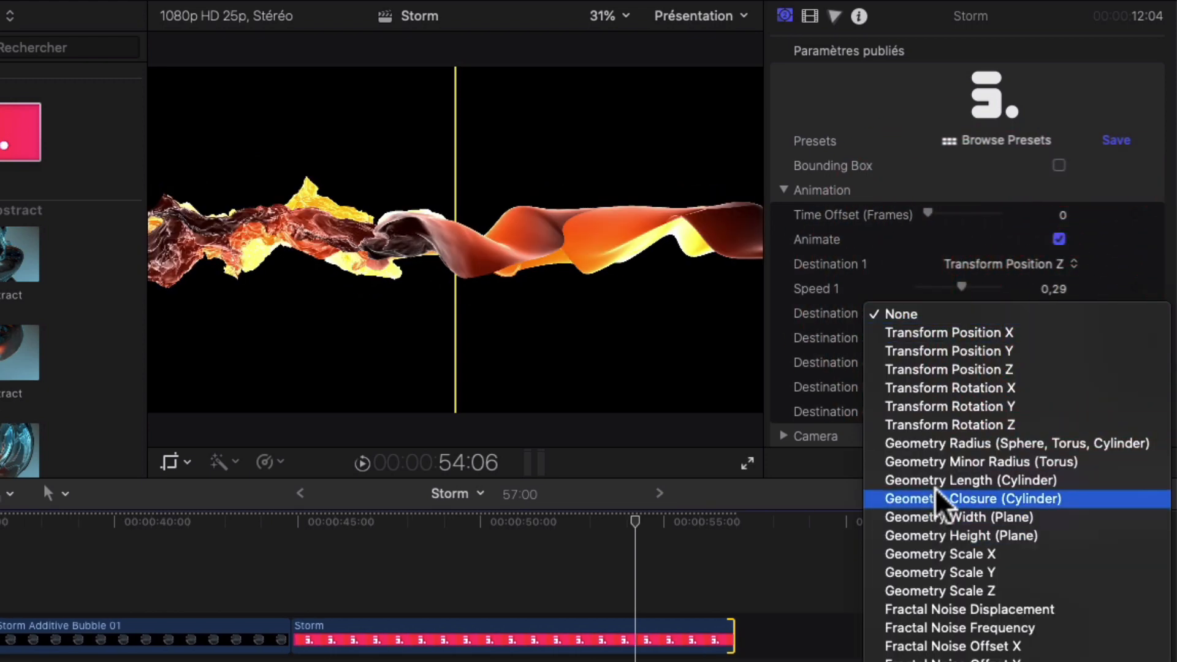
left_click(937, 471)
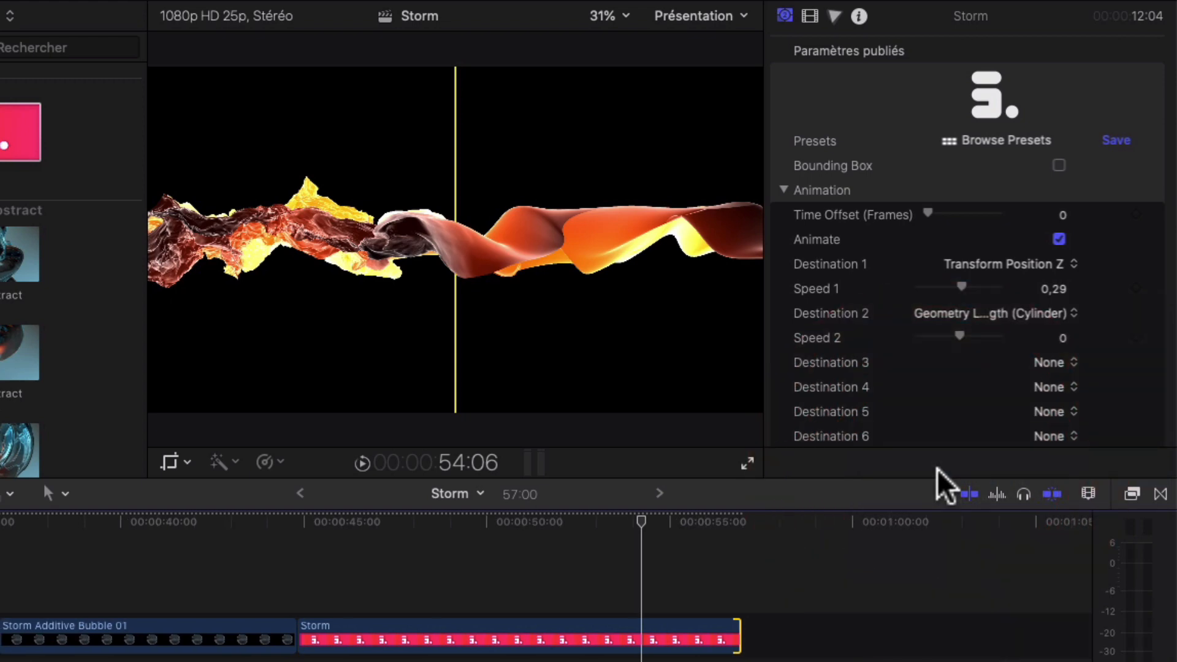
Step: Set Speed 2 to 2,63 and Destination 2 to Geometry Minor Radius (Torus), checking them against the Geometry primitive
left_click(977, 336)
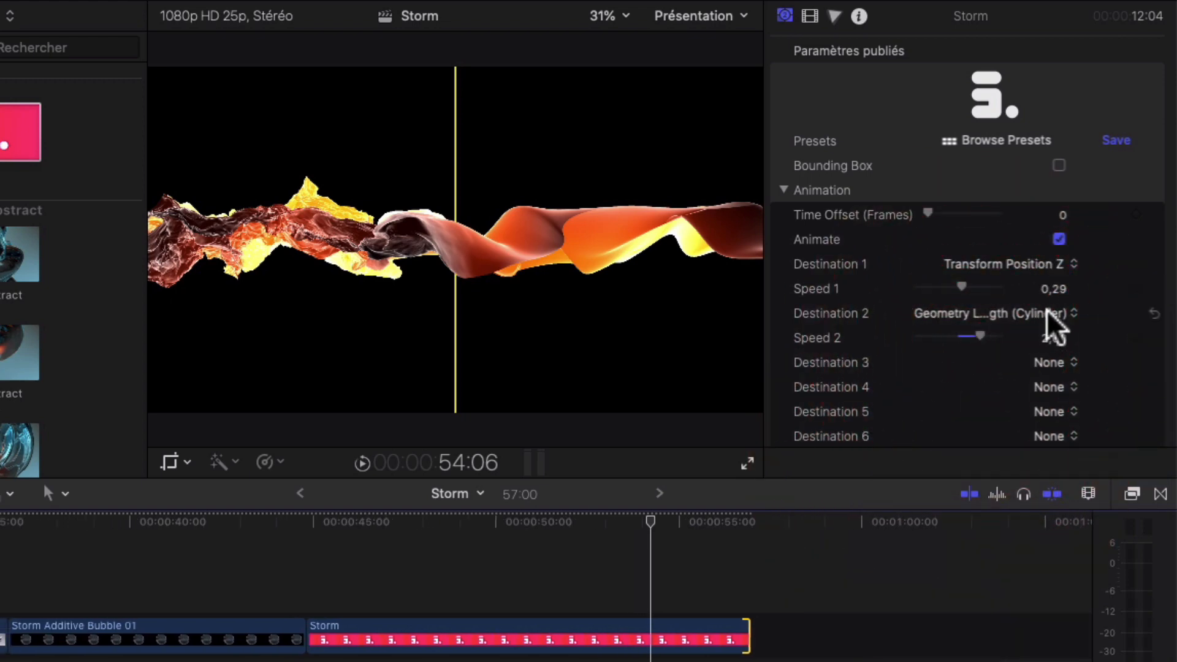
left_click(1047, 311)
left_click(1031, 295)
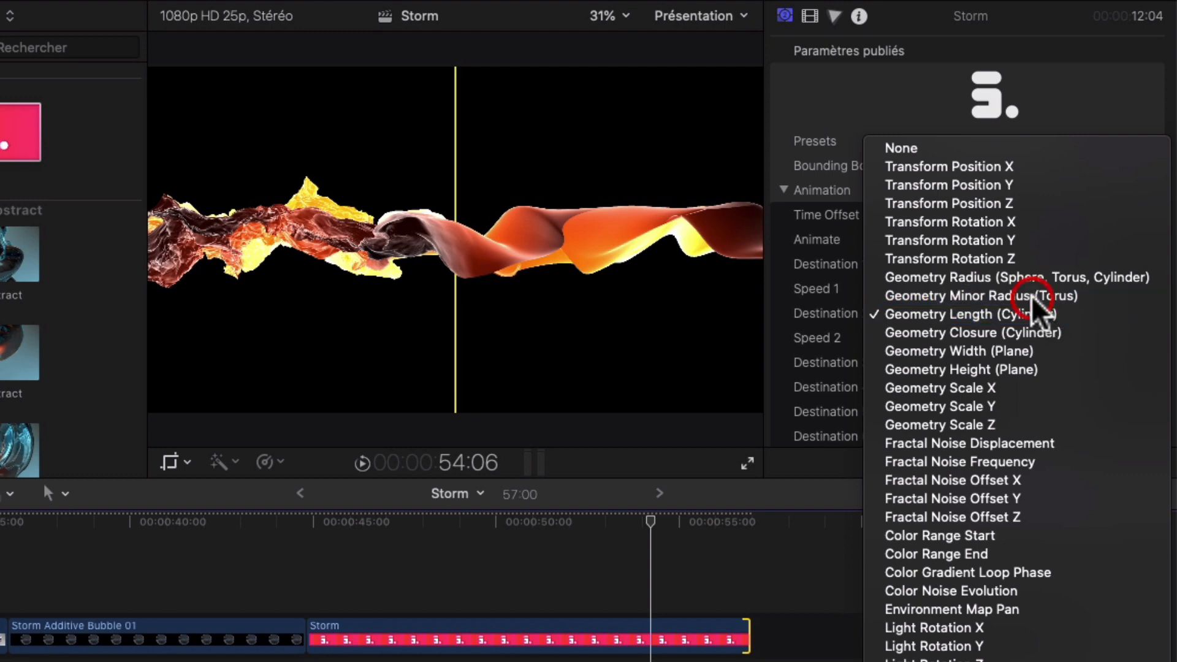
scroll(933, 336, "down", 5)
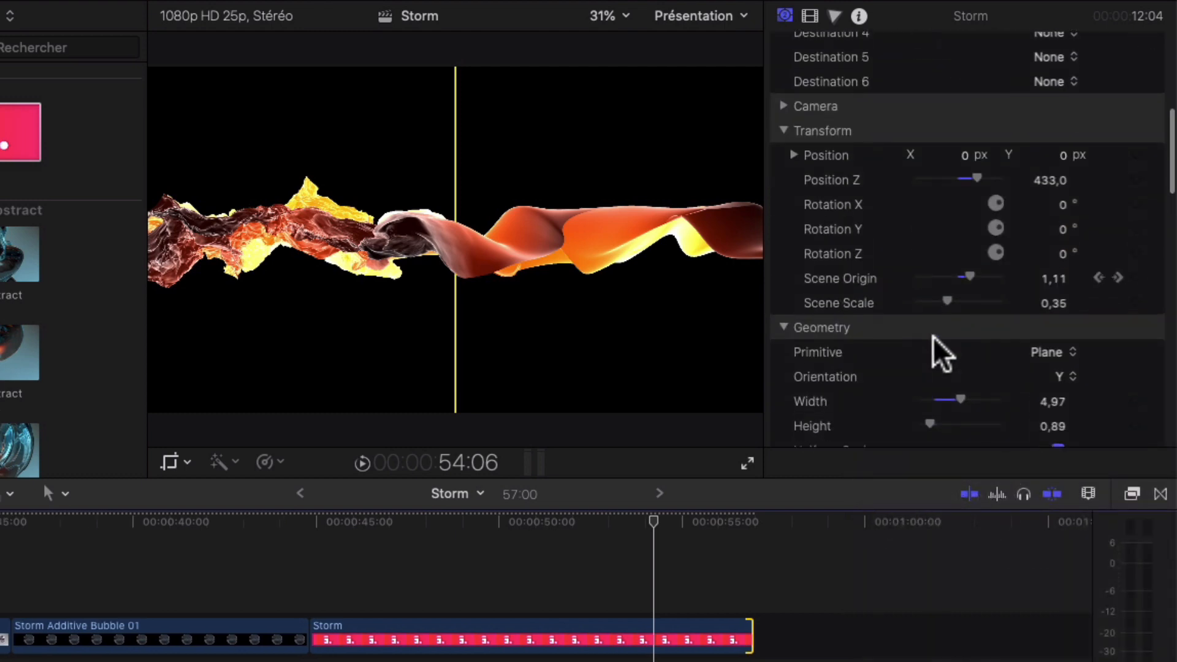
scroll(933, 337, "down", 1)
scroll(933, 337, "up", 10)
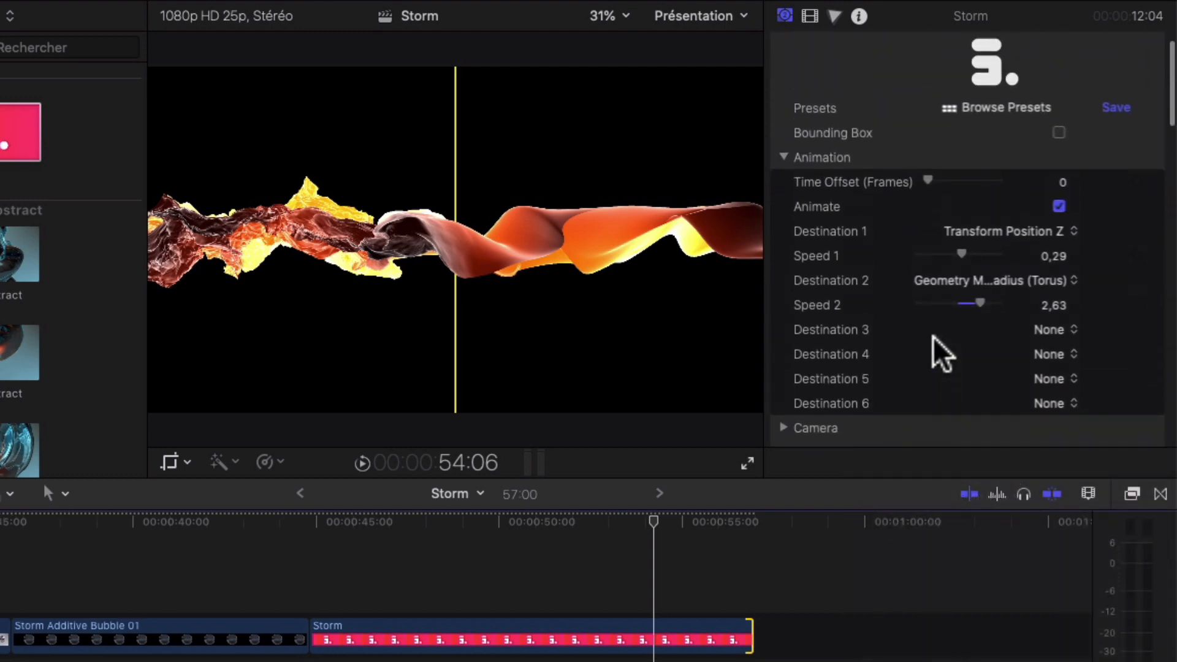
scroll(933, 336, "up", 2)
Step: Set Destination 2 to Geometry Height (Plane) with Speed 2 at 0,49
left_click(1071, 304)
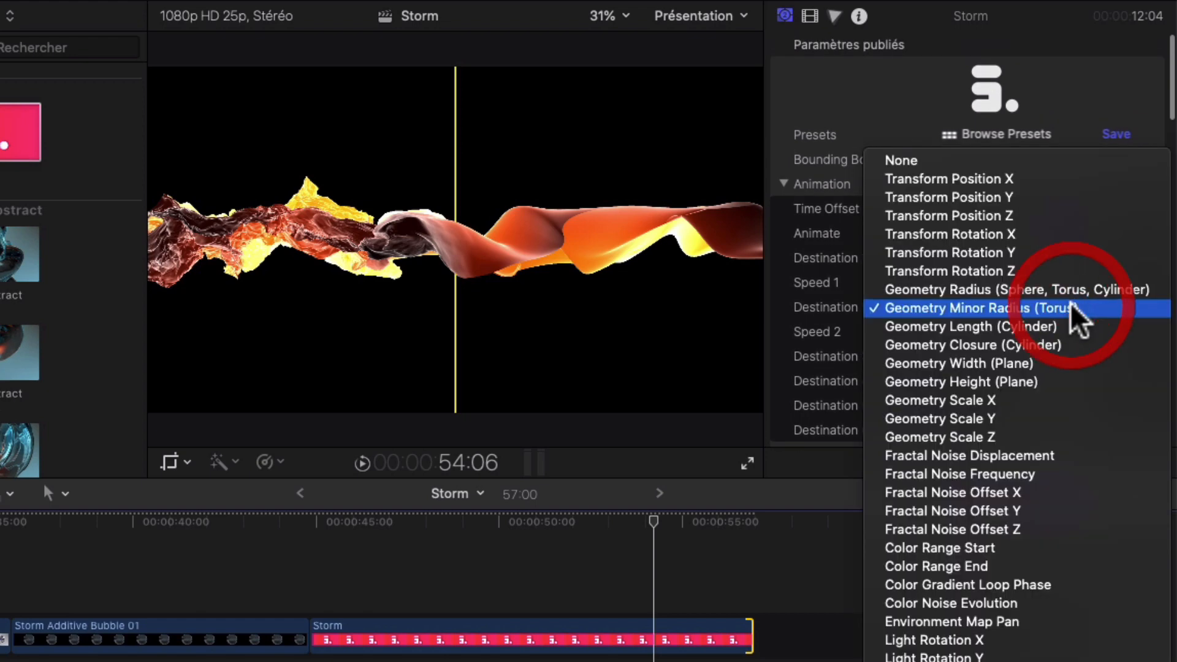
left_click(1006, 378)
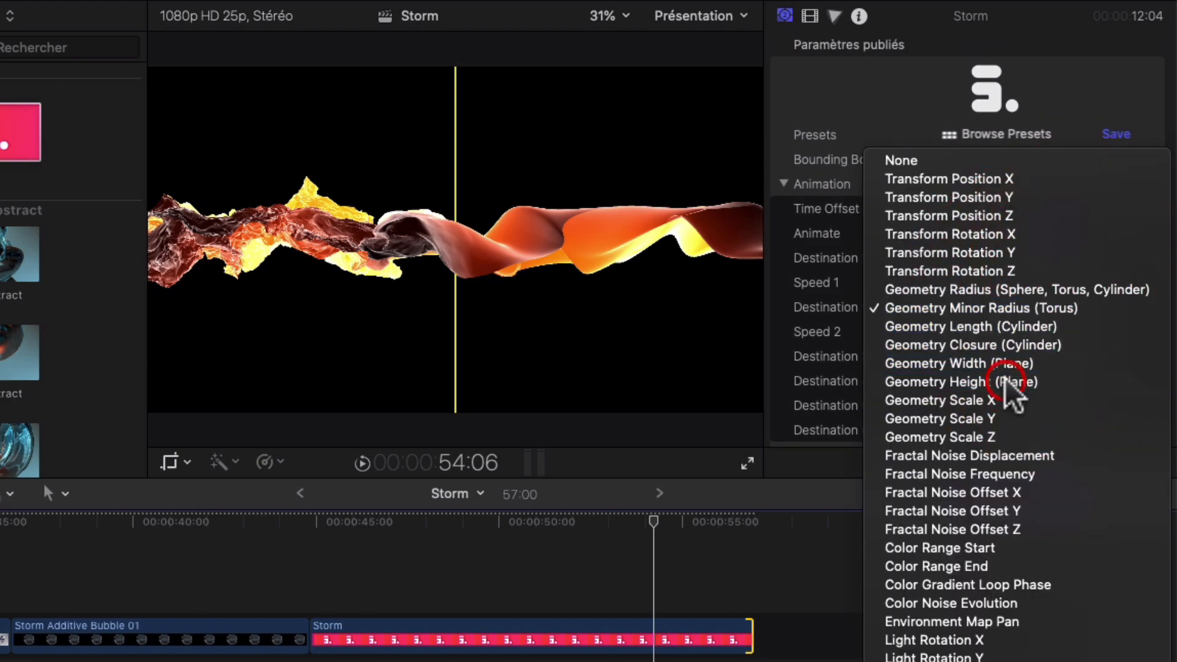
mouse_move(981, 327)
left_mouse_down()
mouse_move(953, 332)
mouse_move(964, 333)
left_mouse_up()
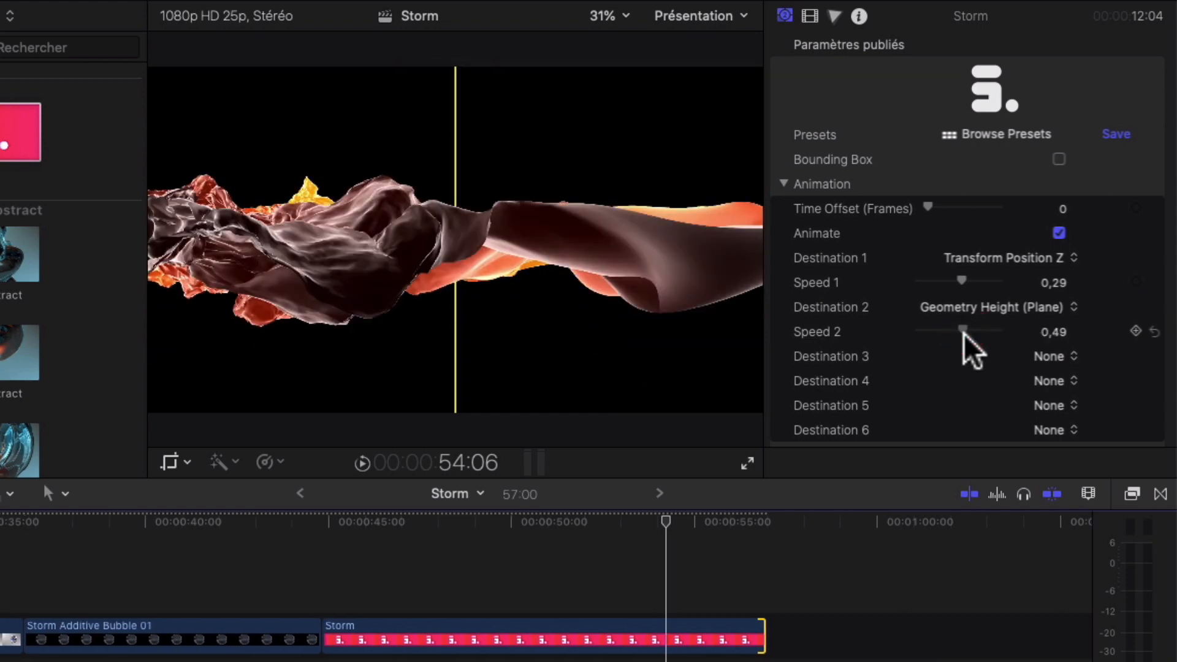
Step: Set Destination 3 to Fractal Noise Frequency with Speed 3 at 5,0, and play back the Storm clip from its start
left_click(1049, 355)
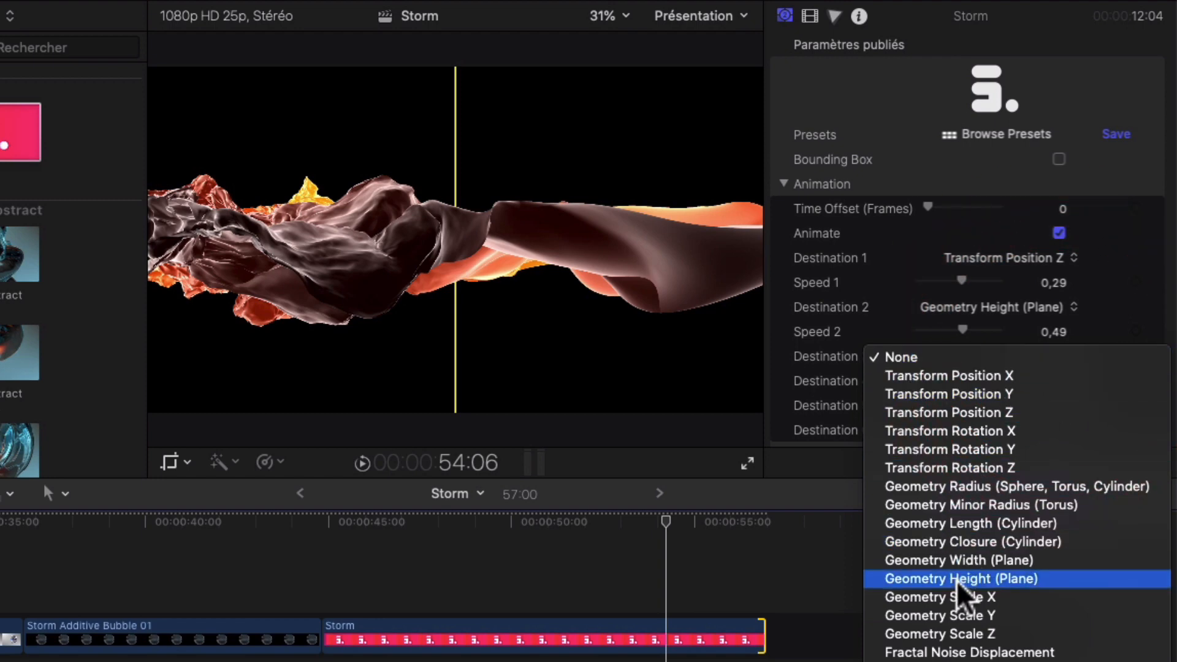
scroll(956, 580, "down", 10)
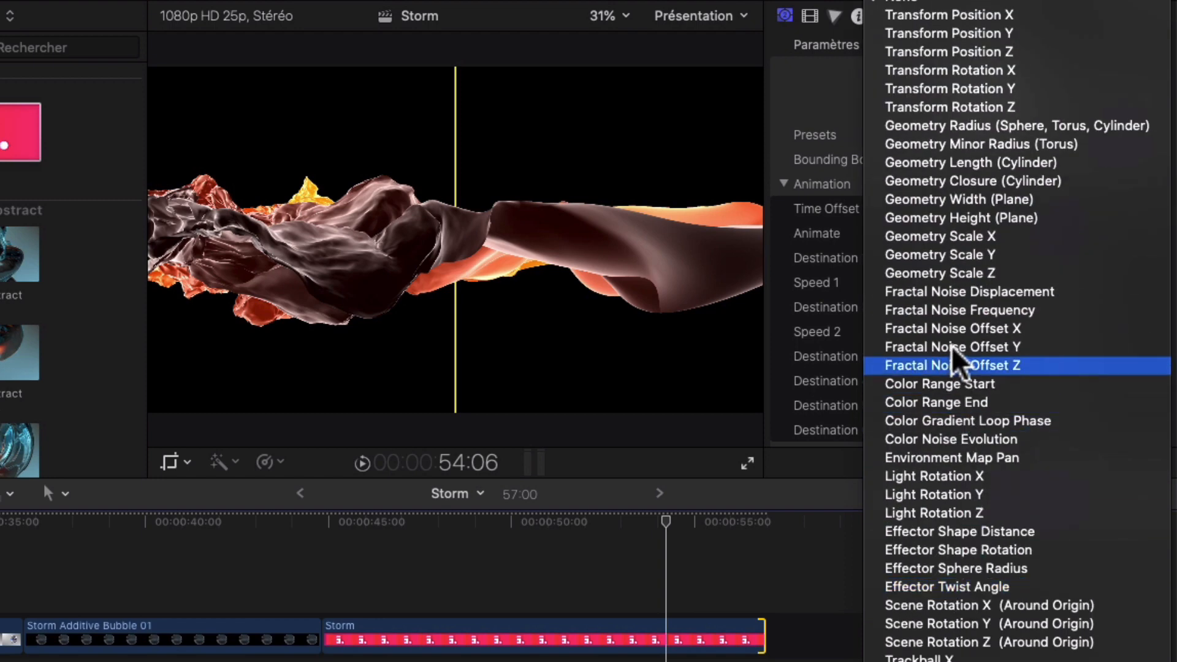
left_click(945, 310)
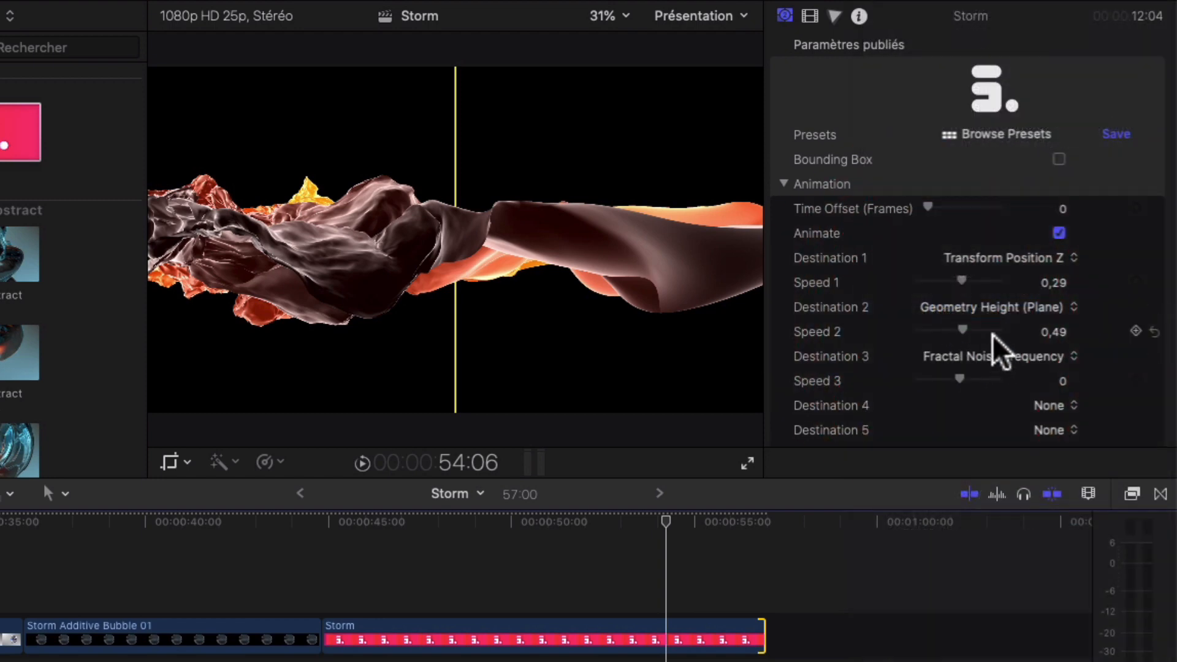
left_click(983, 380)
left_click_drag(983, 381, 999, 383)
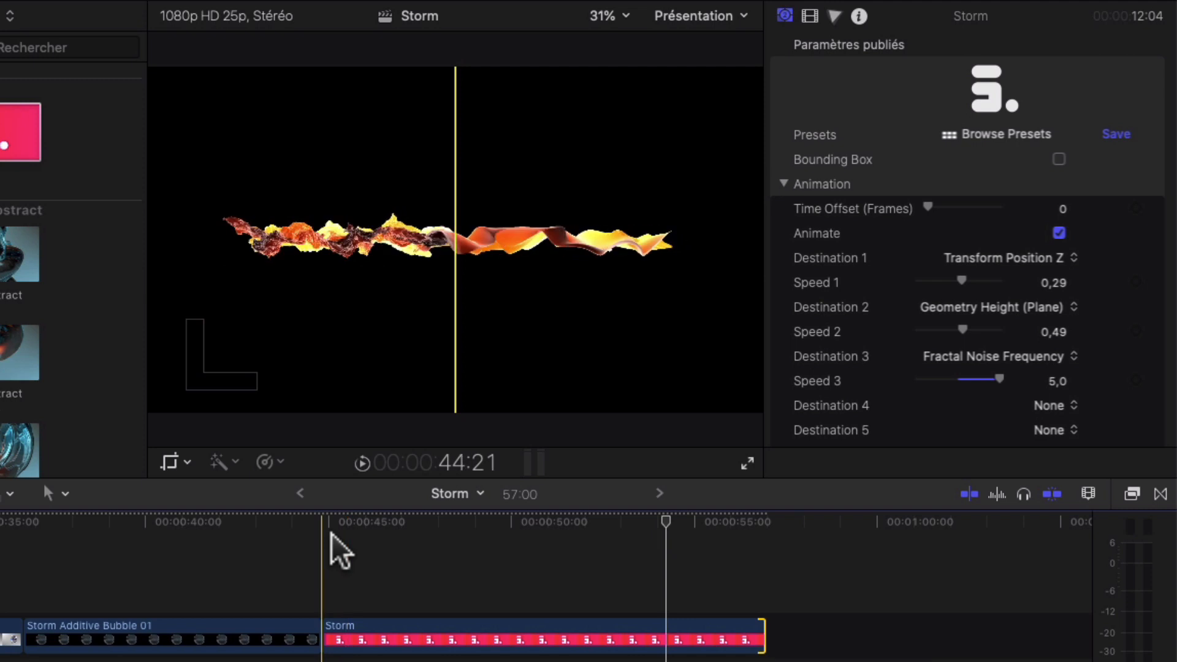
key("space")
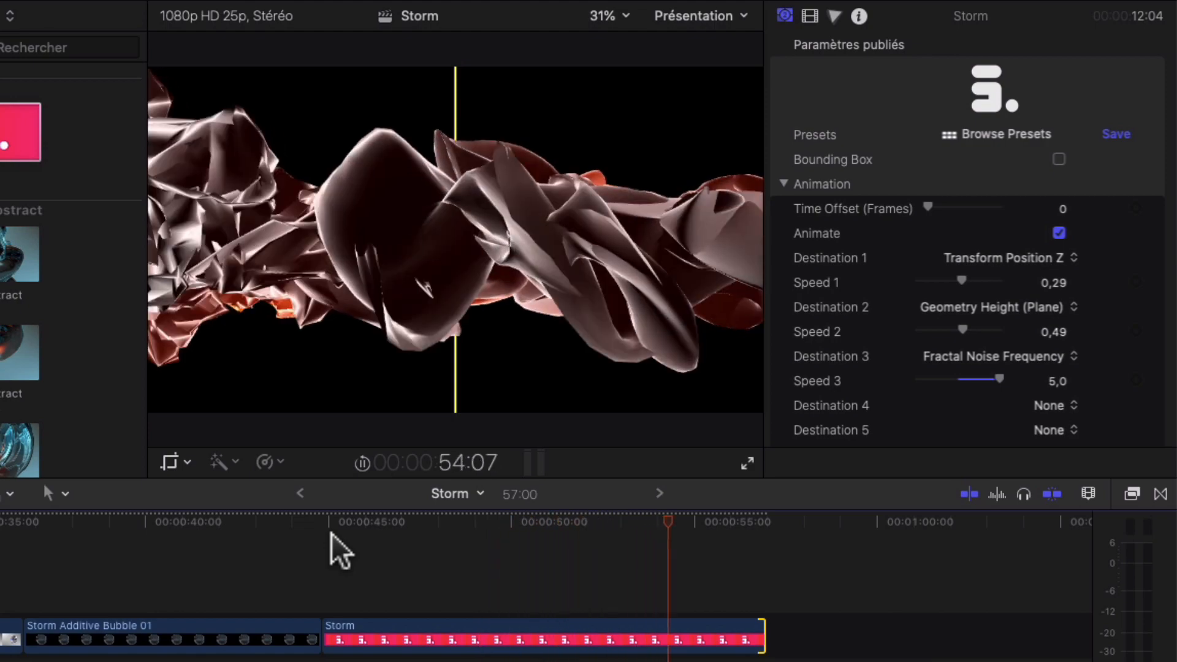
key("space")
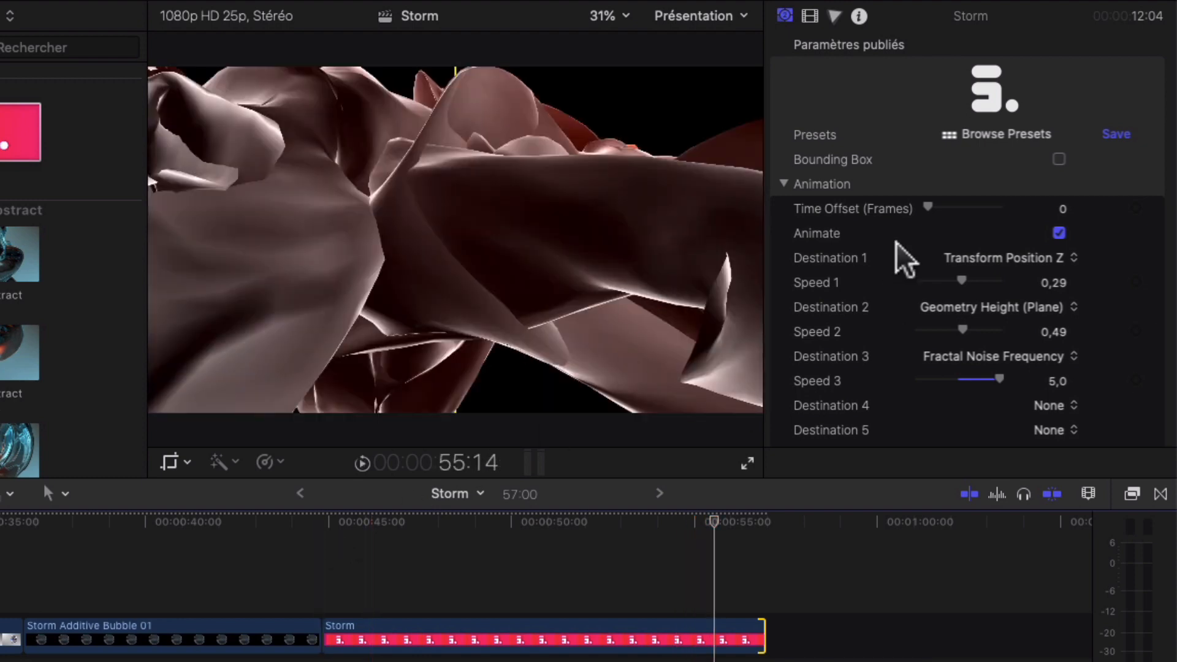
Step: Add Transform keyframes at 45:16 for Position, Position Z, Rotation X, Rotation Y and Rotation Z
scroll(892, 239, "down", 10)
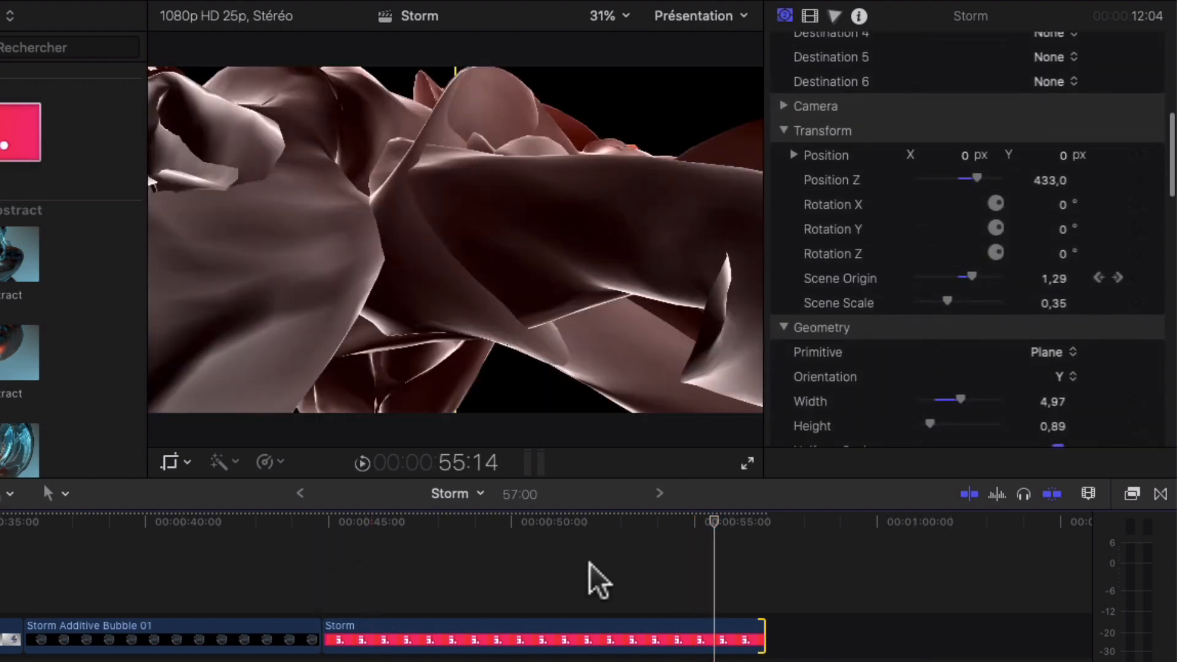
left_click(351, 522)
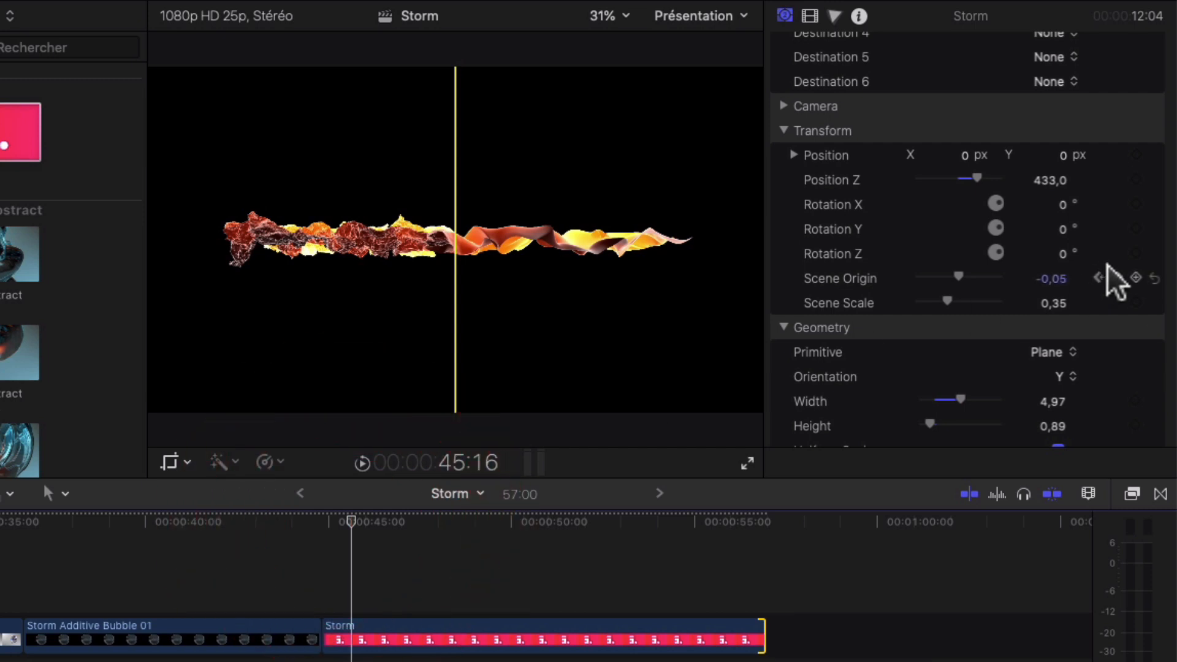
left_click(1135, 156)
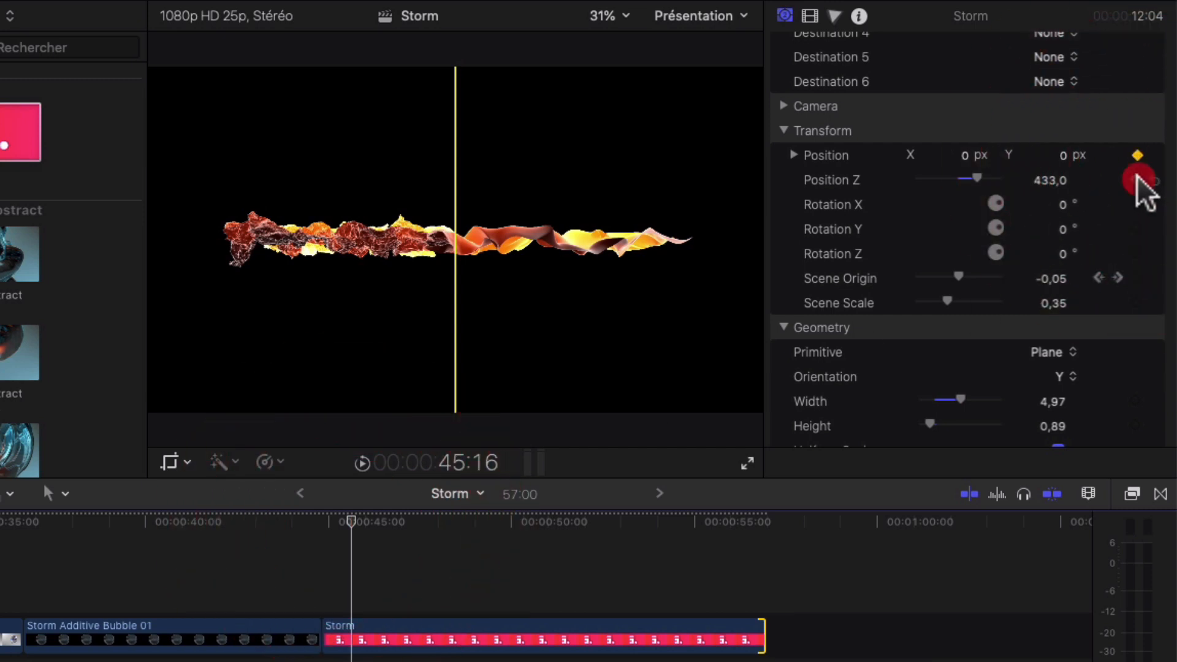
left_click(1137, 180)
left_click(1137, 204)
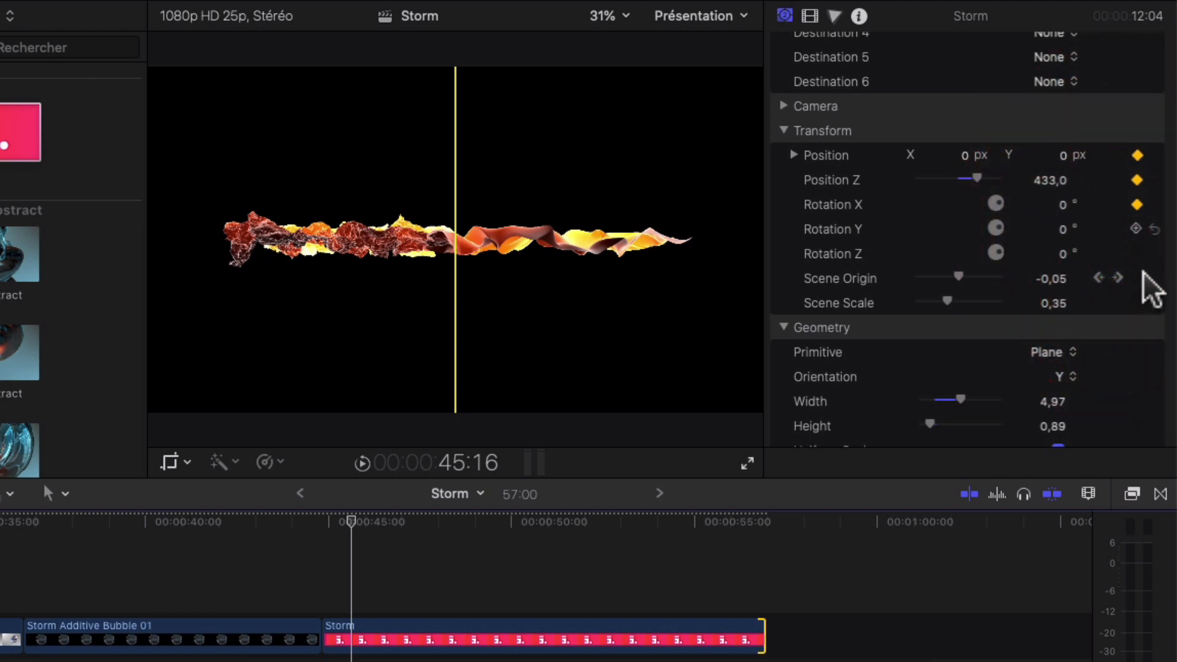
left_click(1137, 254)
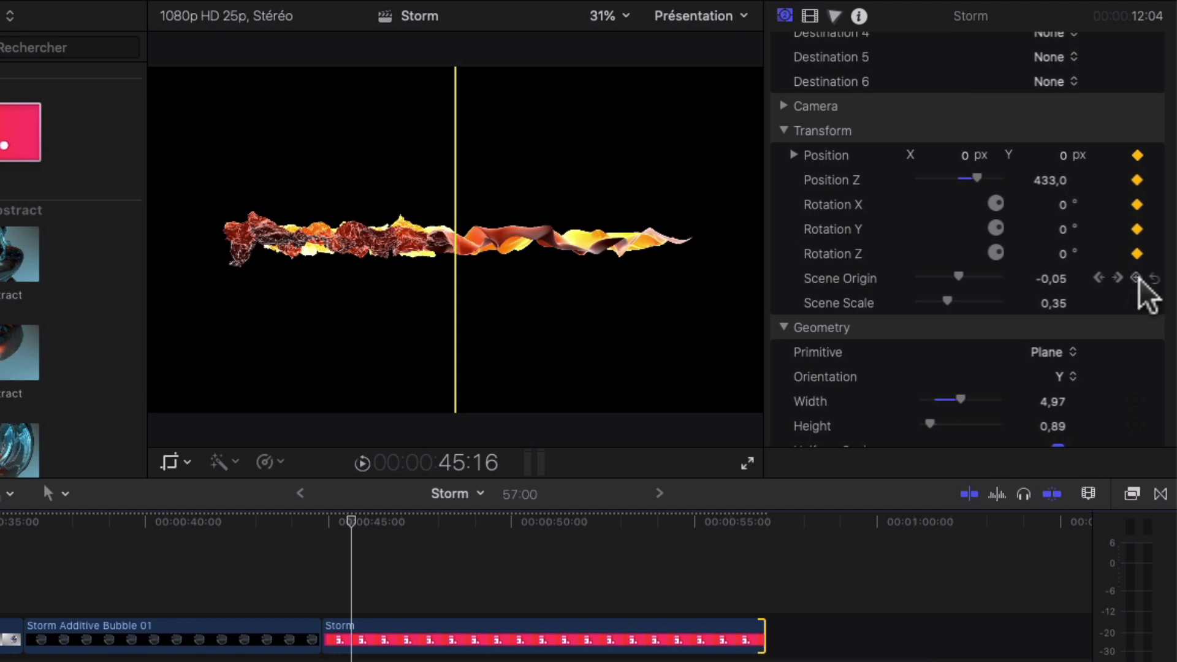
Step: At 55:05, set the Storm clip's Rotation Y to 17,0° and Rotation Z to 66,0°
left_click(700, 520)
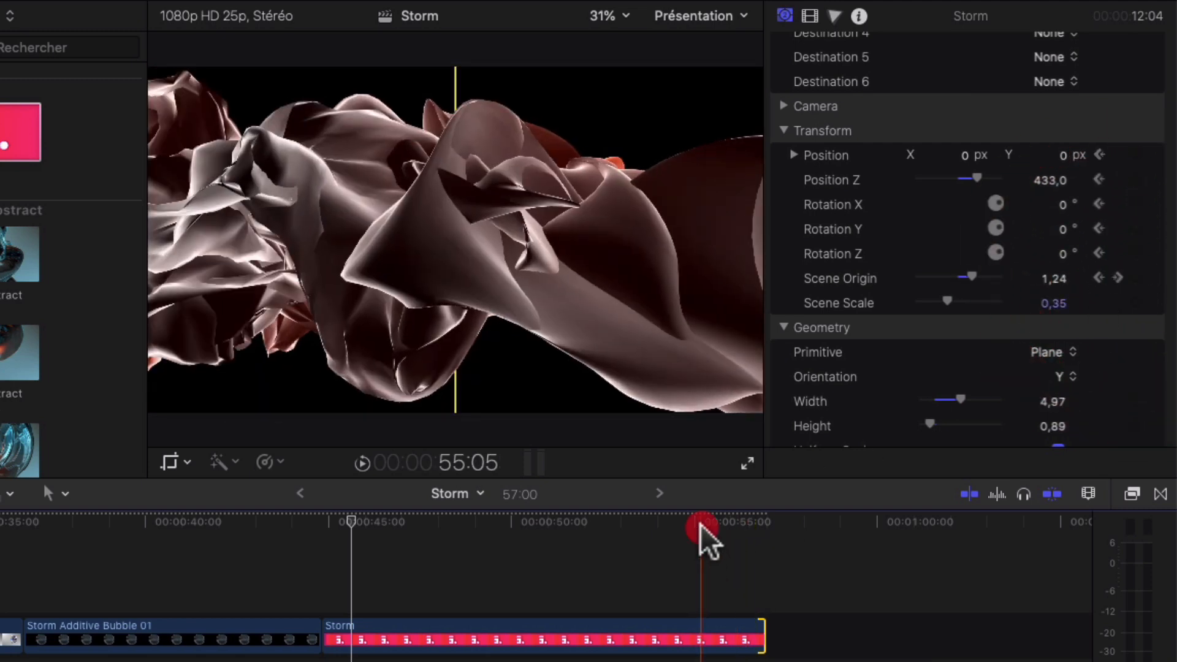
left_click(1060, 229)
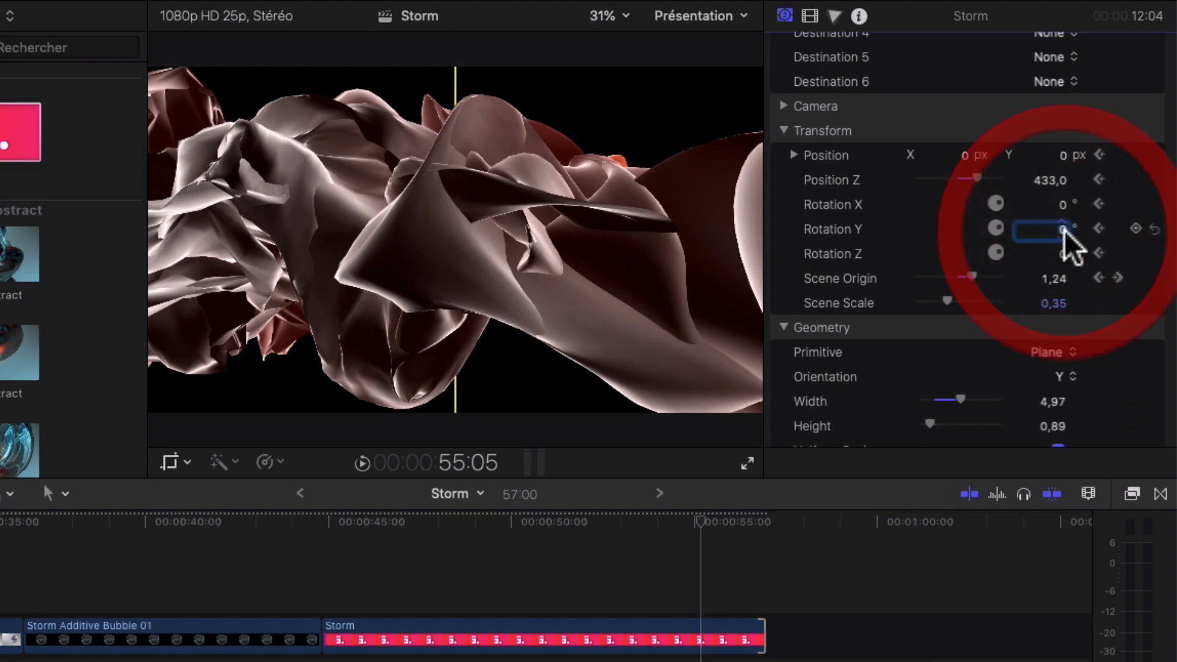
type("15")
key("Return")
key("Up")
key("Up")
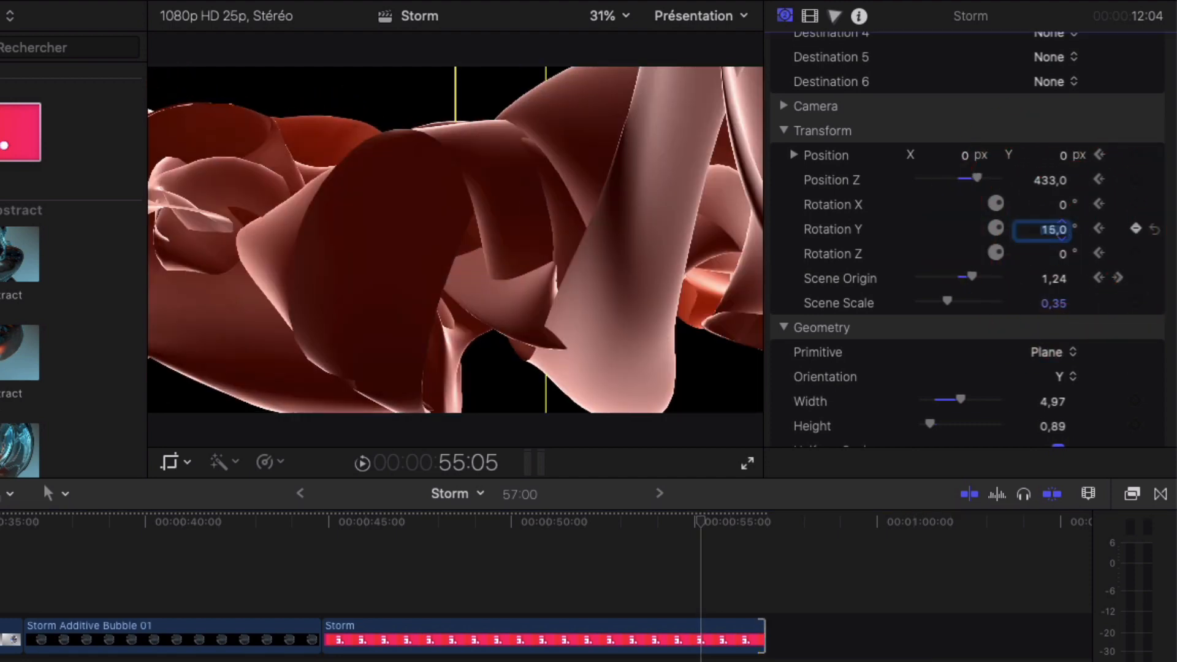
left_click(1061, 254)
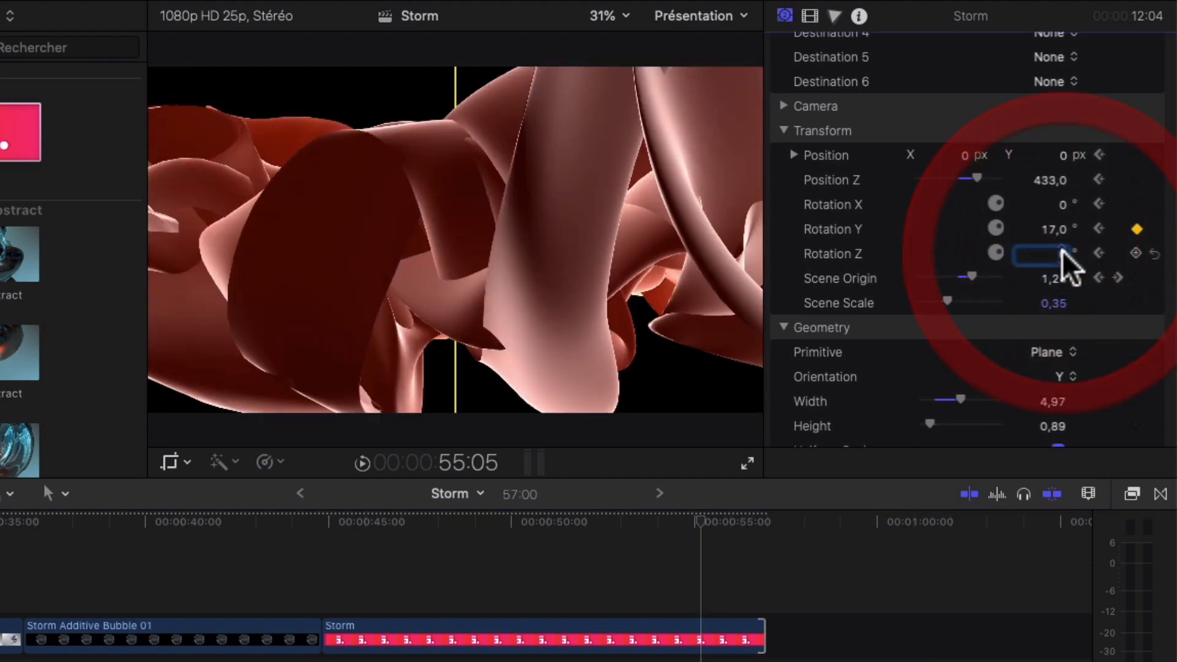
type("17")
key("Return")
left_click_drag(1062, 254, 1062, 224)
Step: Set Position Z to 901,0 at 55:05 and reduce the Scene Scale slightly
left_click(998, 180)
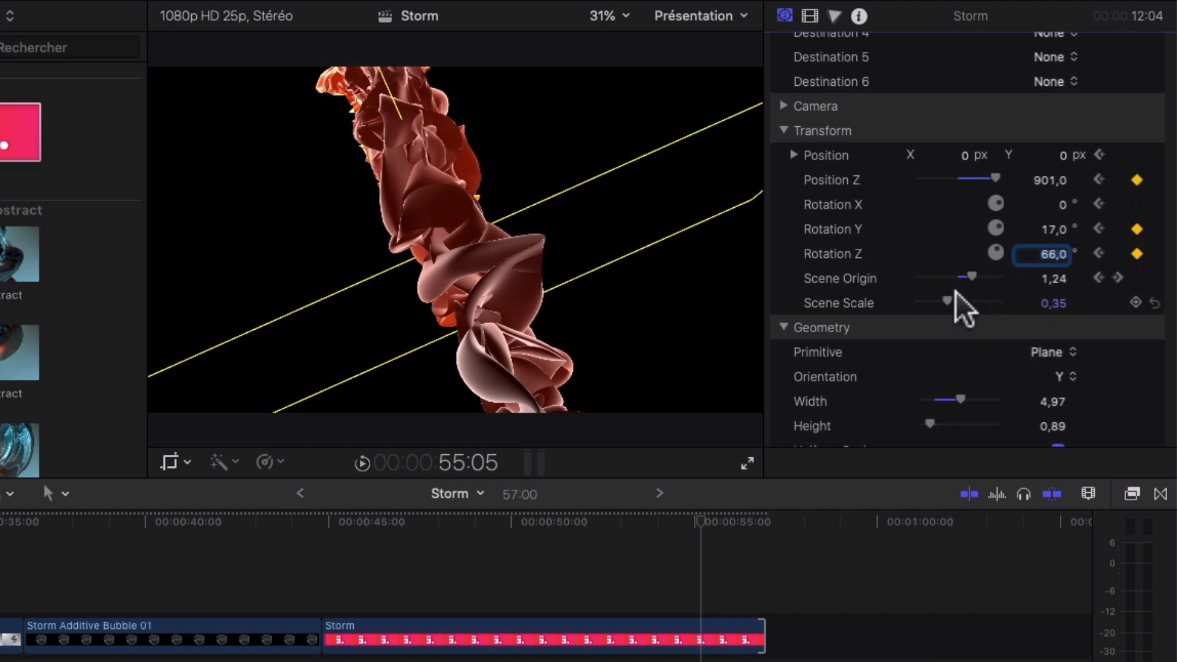
mouse_move(946, 296)
left_mouse_down()
mouse_move(938, 307)
mouse_move(984, 279)
mouse_move(970, 279)
left_mouse_up()
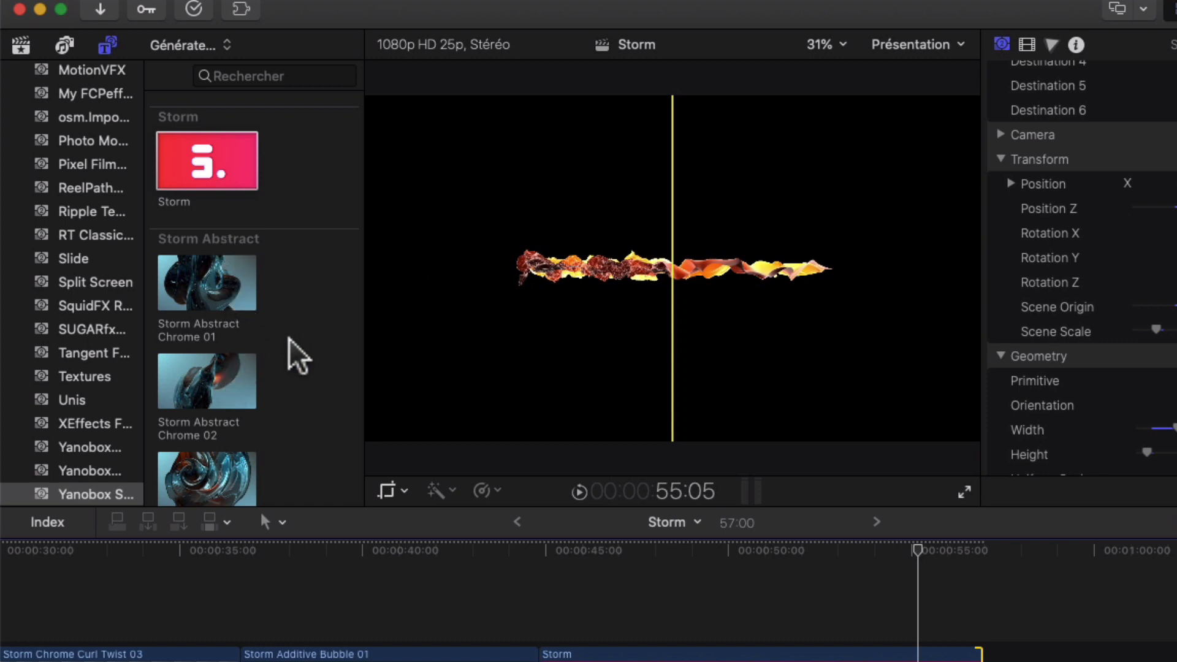
Step: Find Storm Flower 01 in the Storm Floral generators and append it to the timeline after the Storm clip
scroll(288, 359, "down", 10)
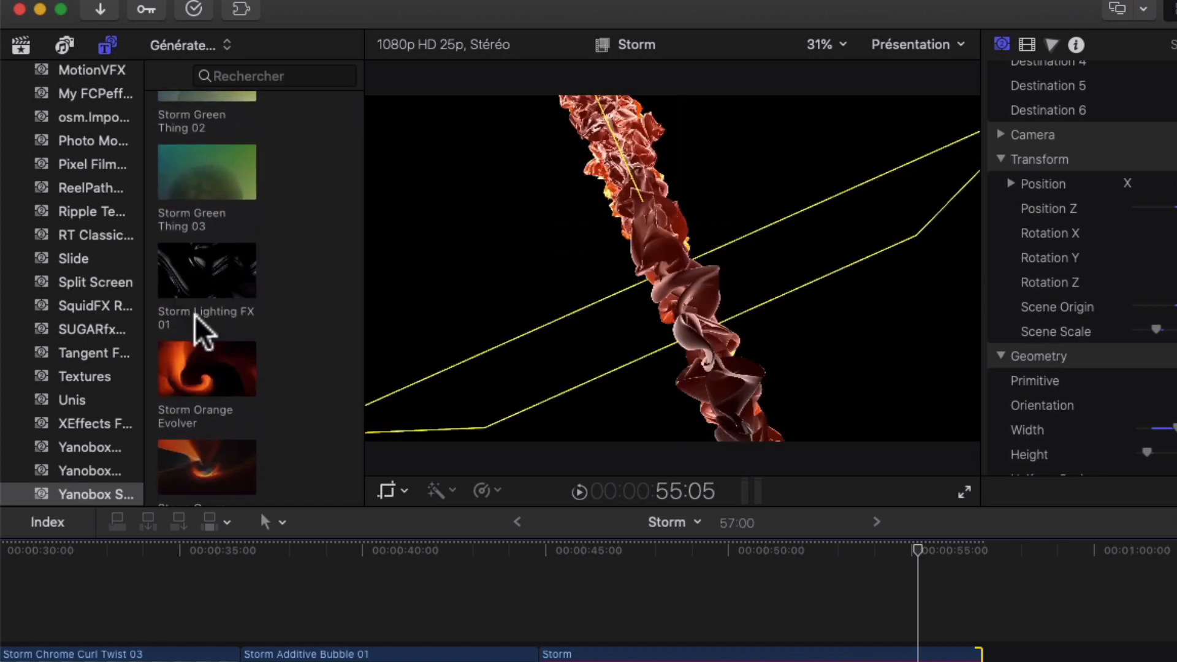
scroll(253, 428, "down", 20)
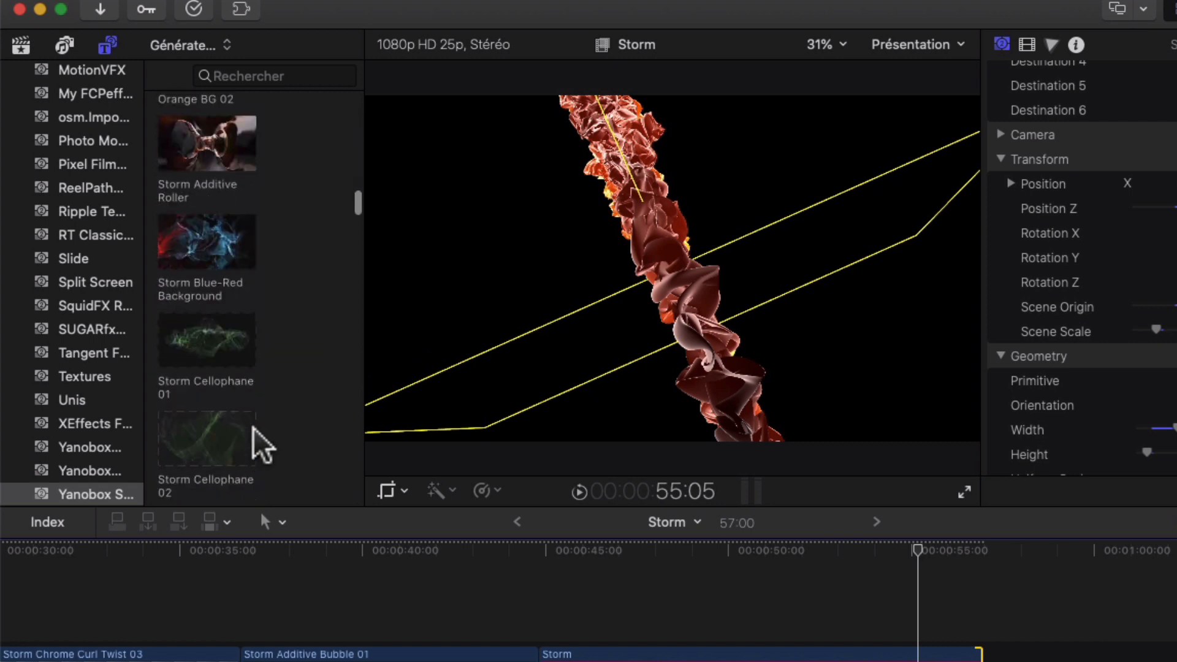
scroll(253, 428, "down", 20)
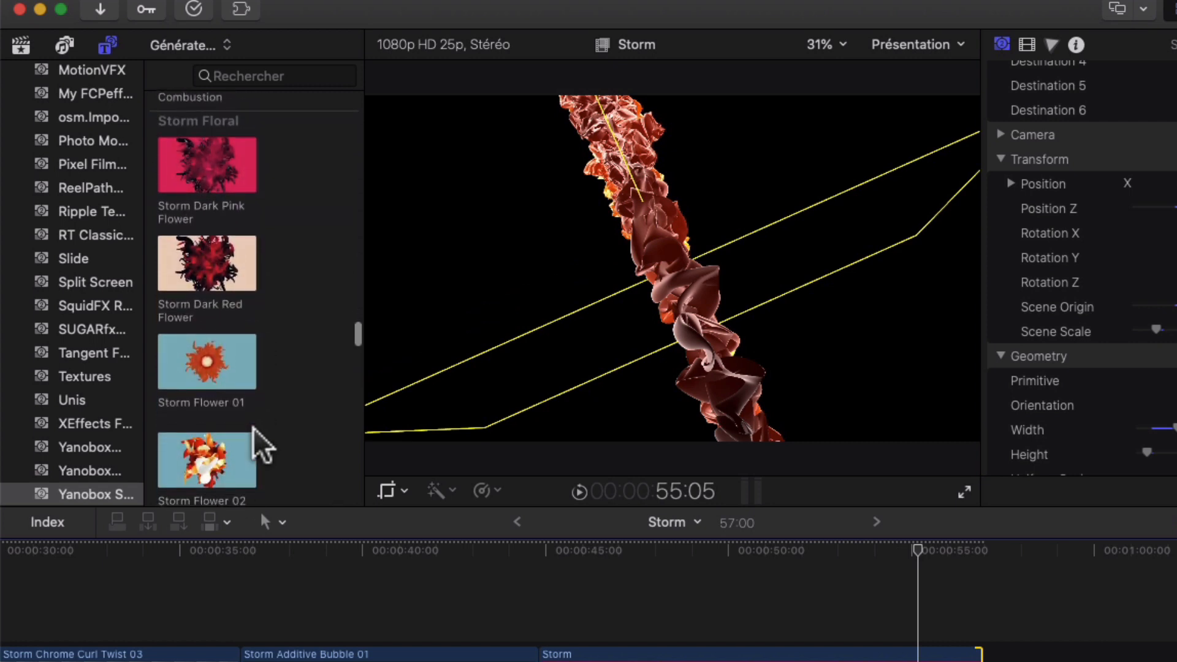
double_click(227, 359)
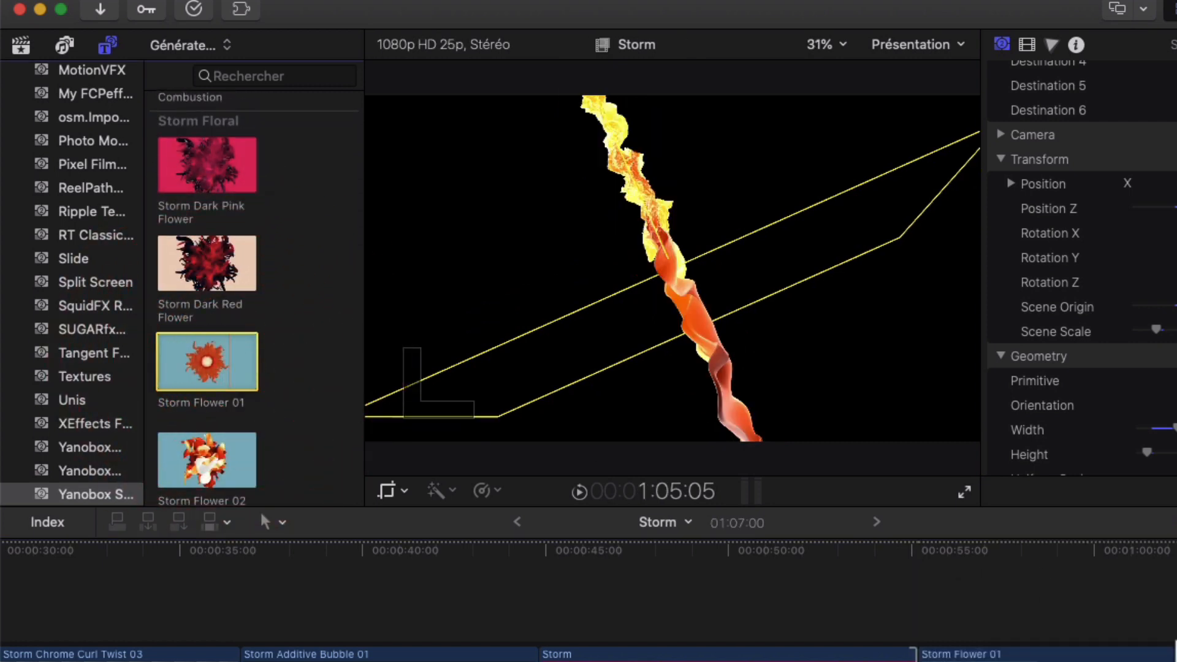